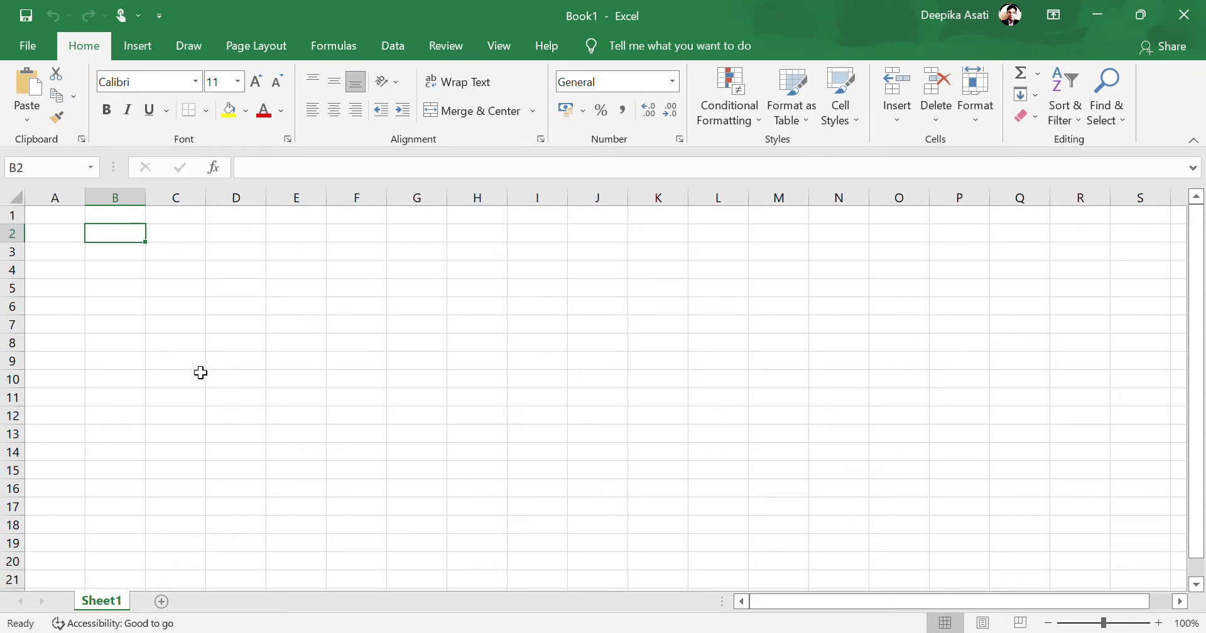
Step: Examine how far the worksheet's columns extend beyond column Z, then return to column A
drag(130, 367, 1205, 426)
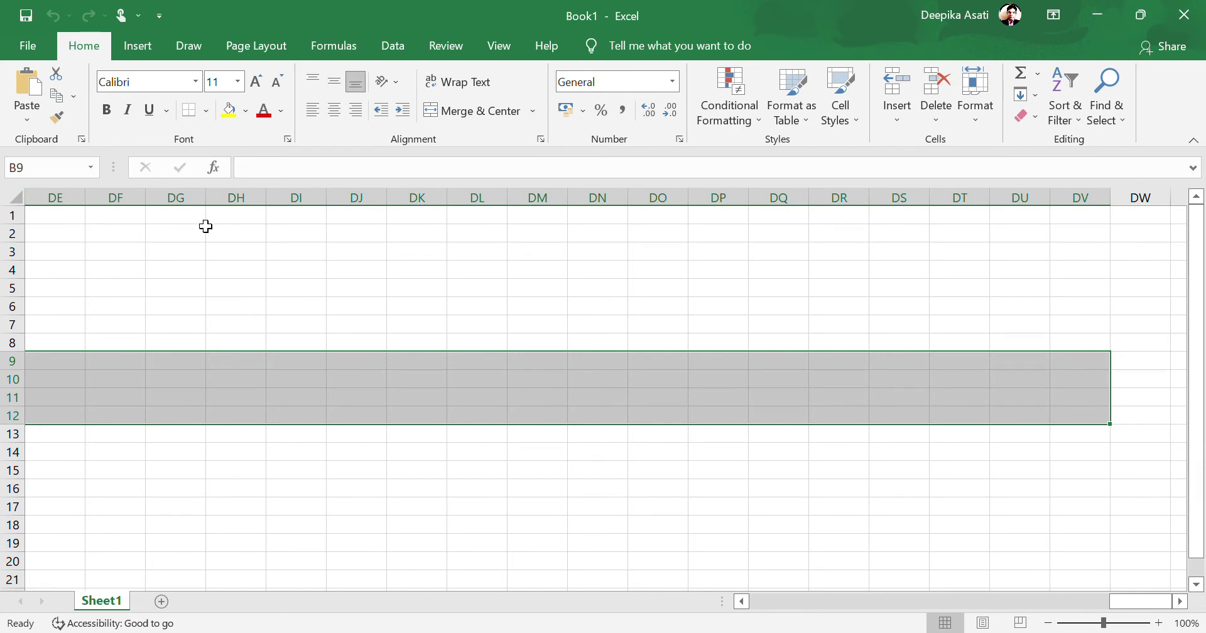
drag(600, 440, 1181, 416)
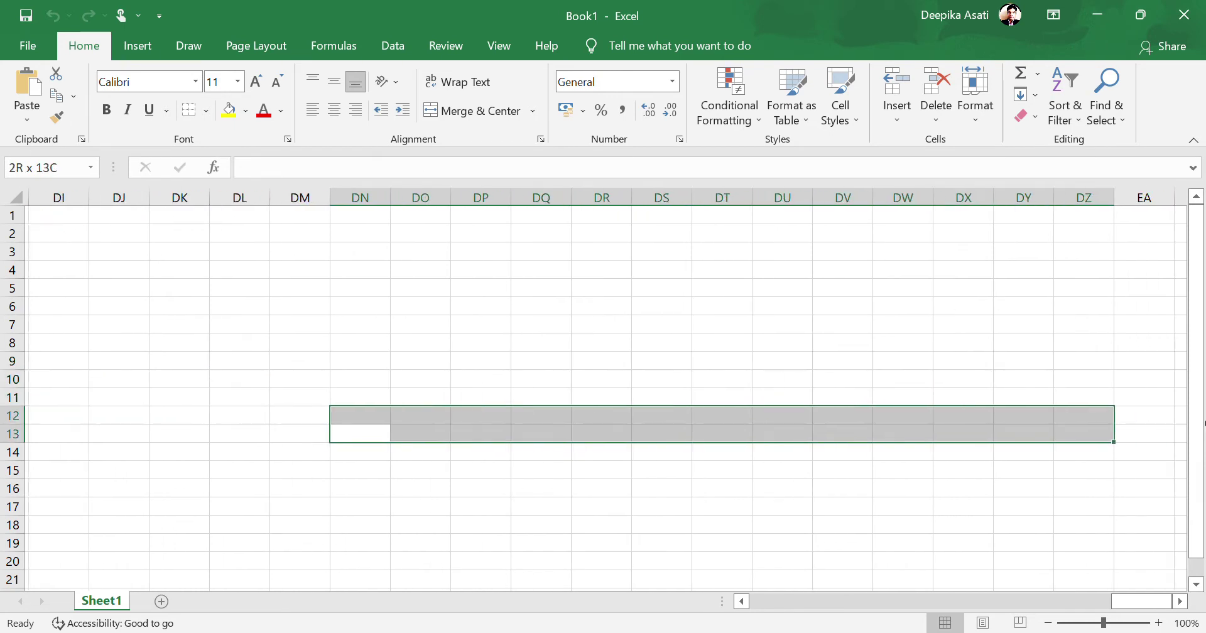
click(359, 333)
drag(391, 332, 224, 291)
click(246, 460)
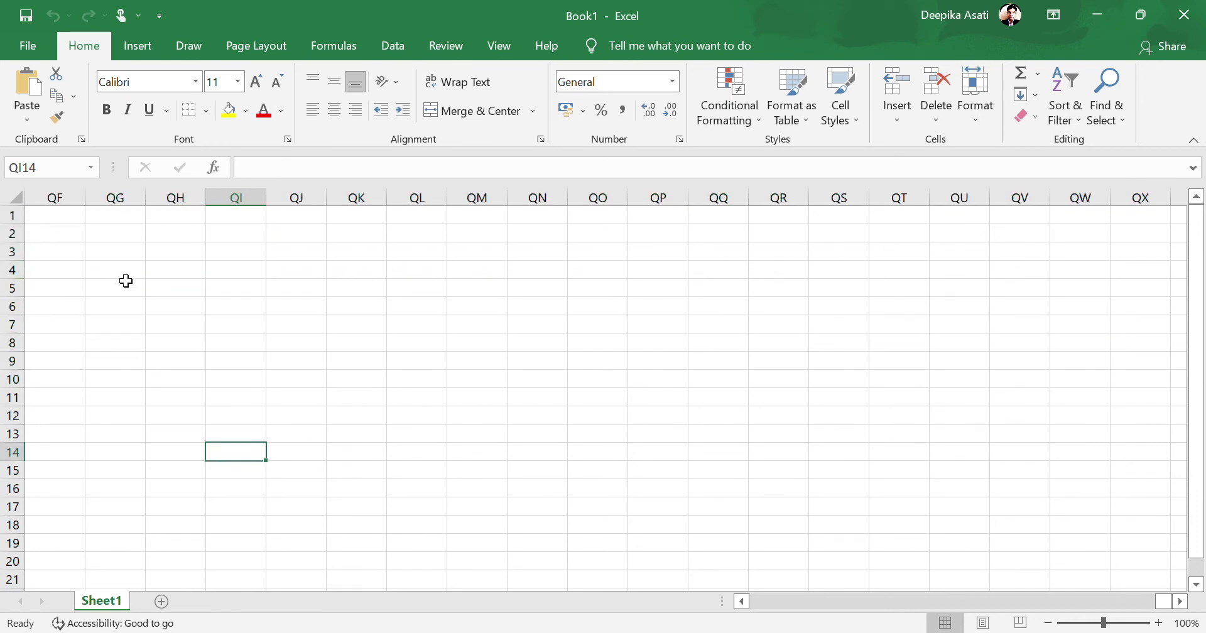
scroll(76, 258, left, 15)
drag(318, 333, 9, 387)
click(307, 312)
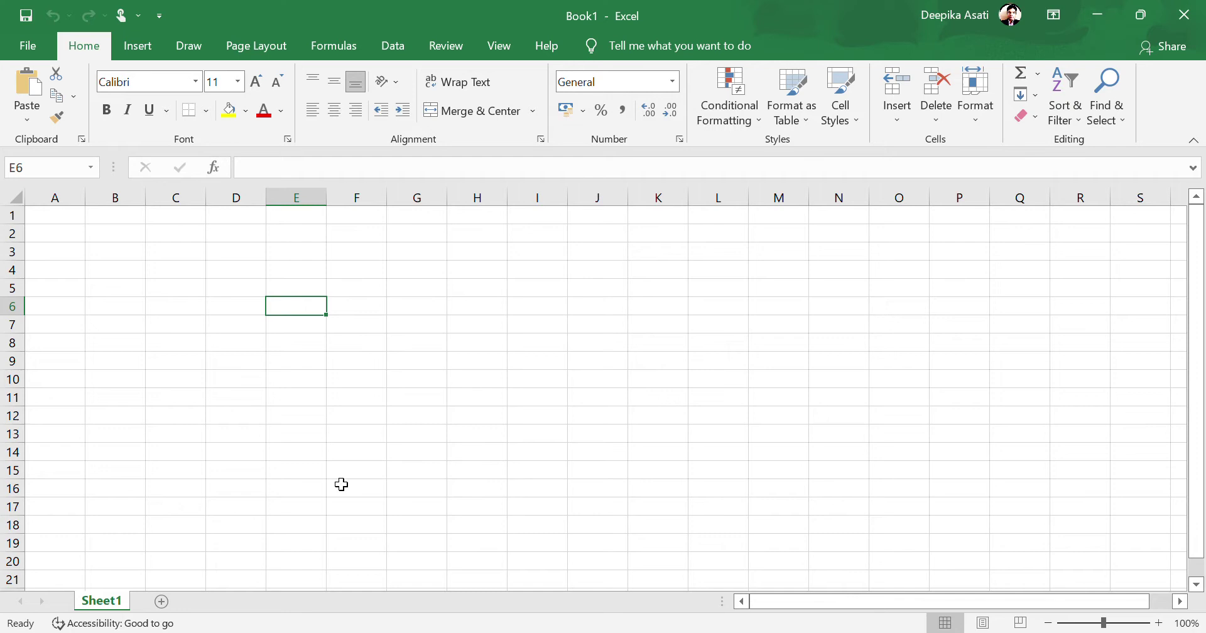
Step: Set the worksheet zoom to 115%
ctrl+scroll(205, 533, up, 5)
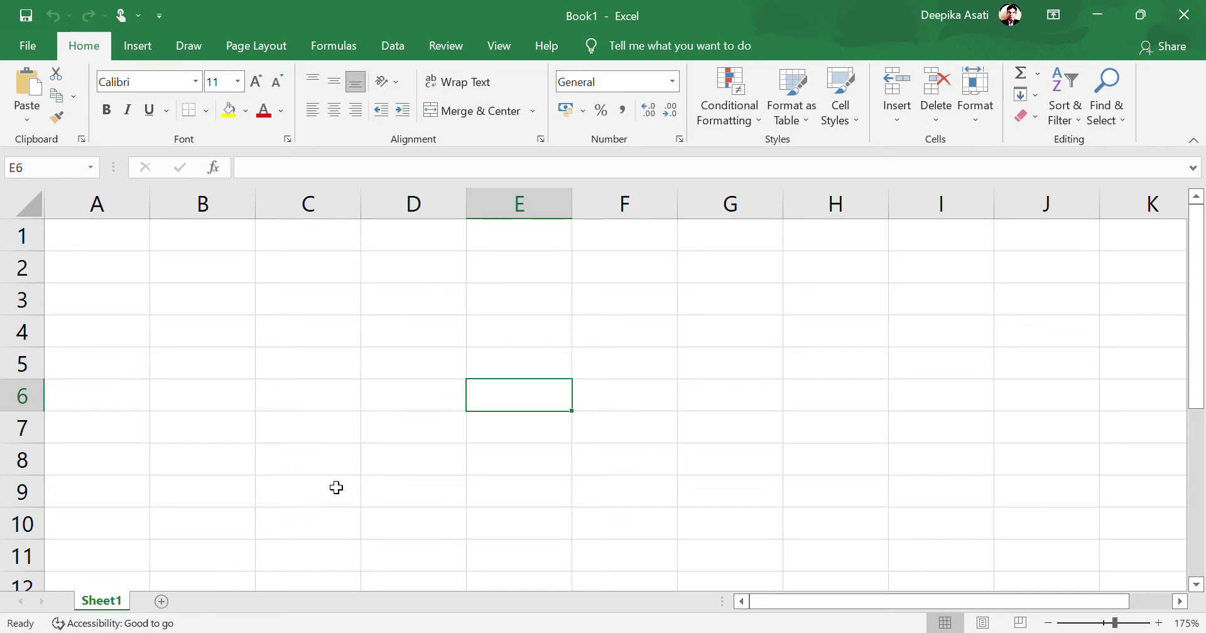
scroll(355, 481, down, 5)
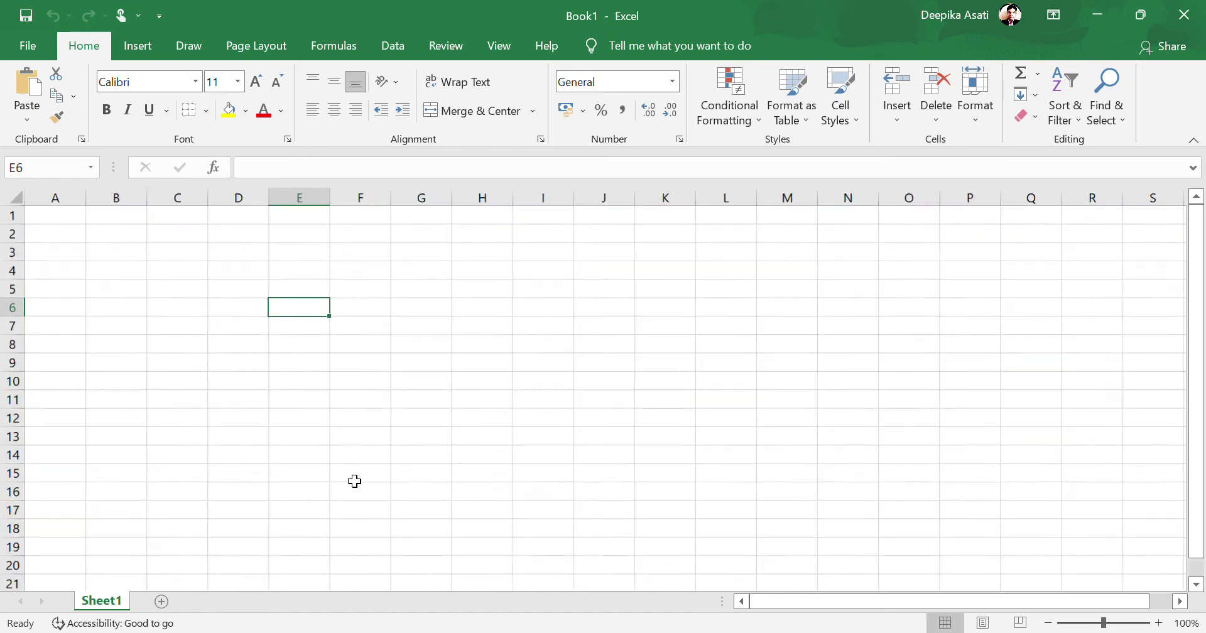
scroll(355, 482, up, 1)
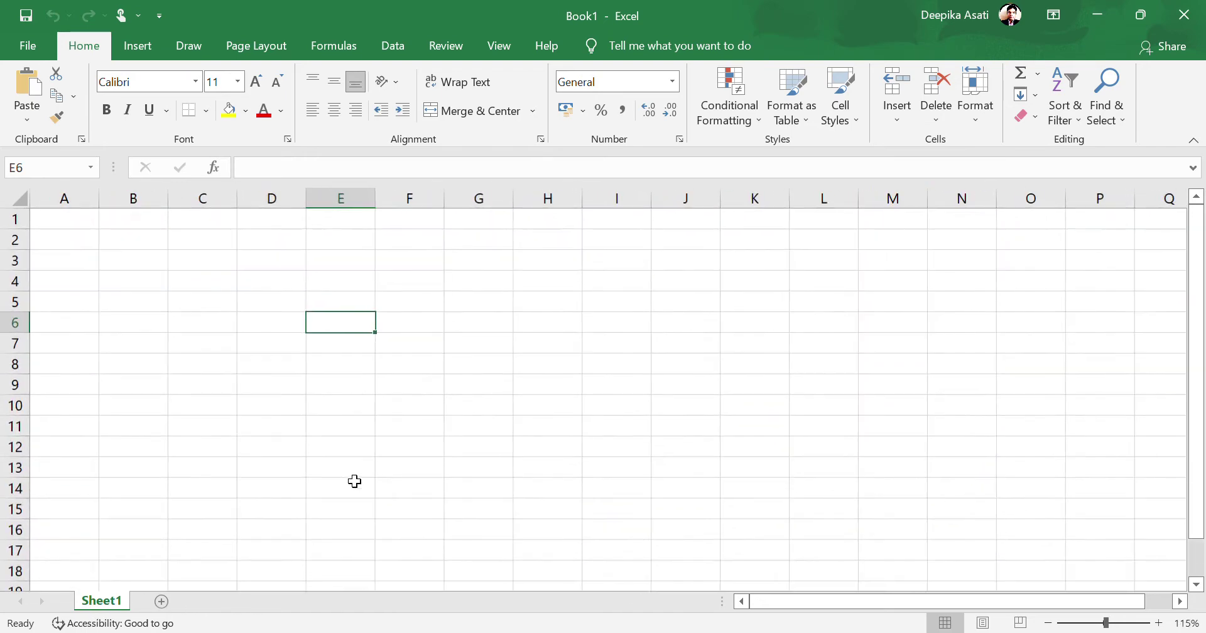
Step: Examine how cell A2, the whole of column G and cell G4 are referenced in the sheet
click(87, 244)
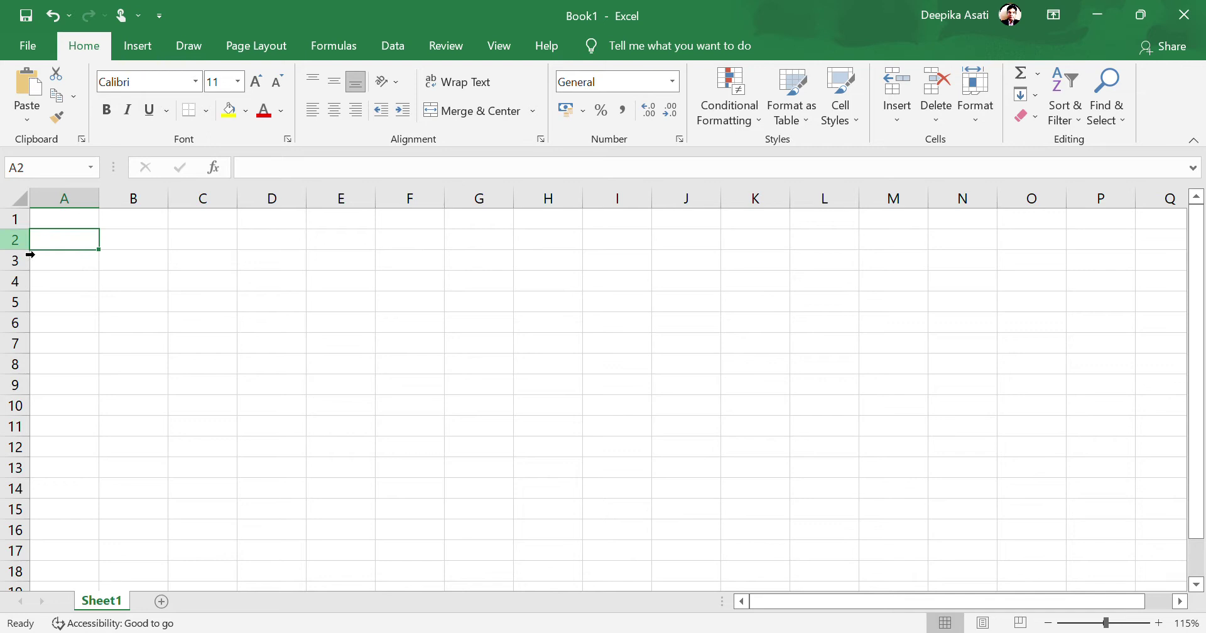
click(15, 167)
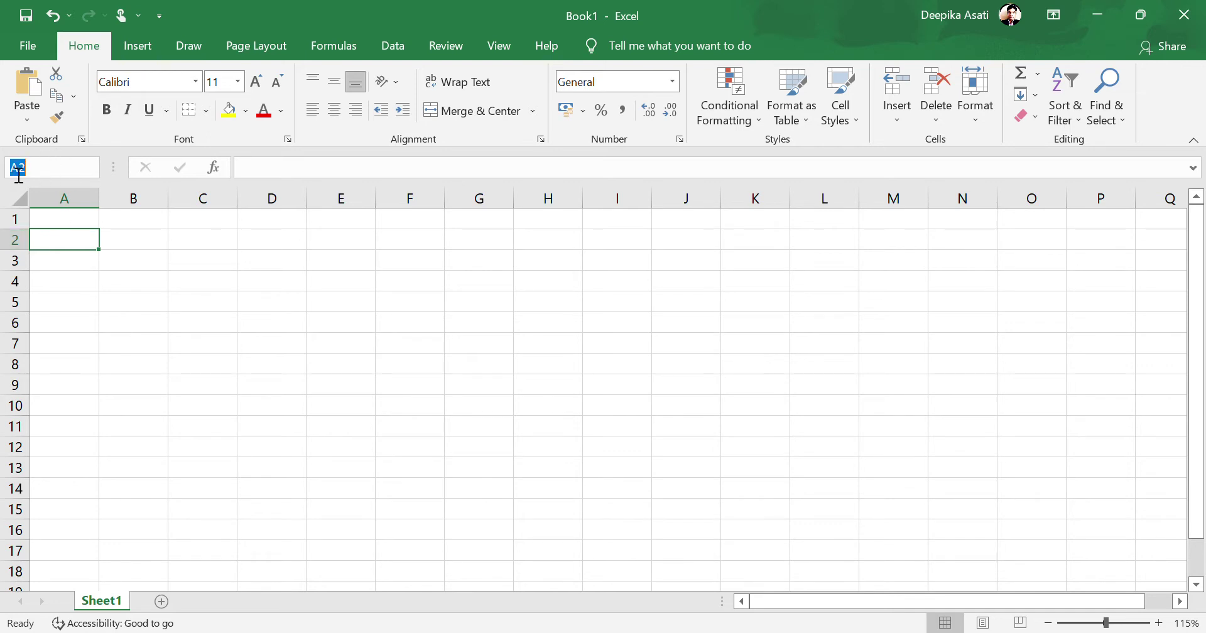
click(484, 200)
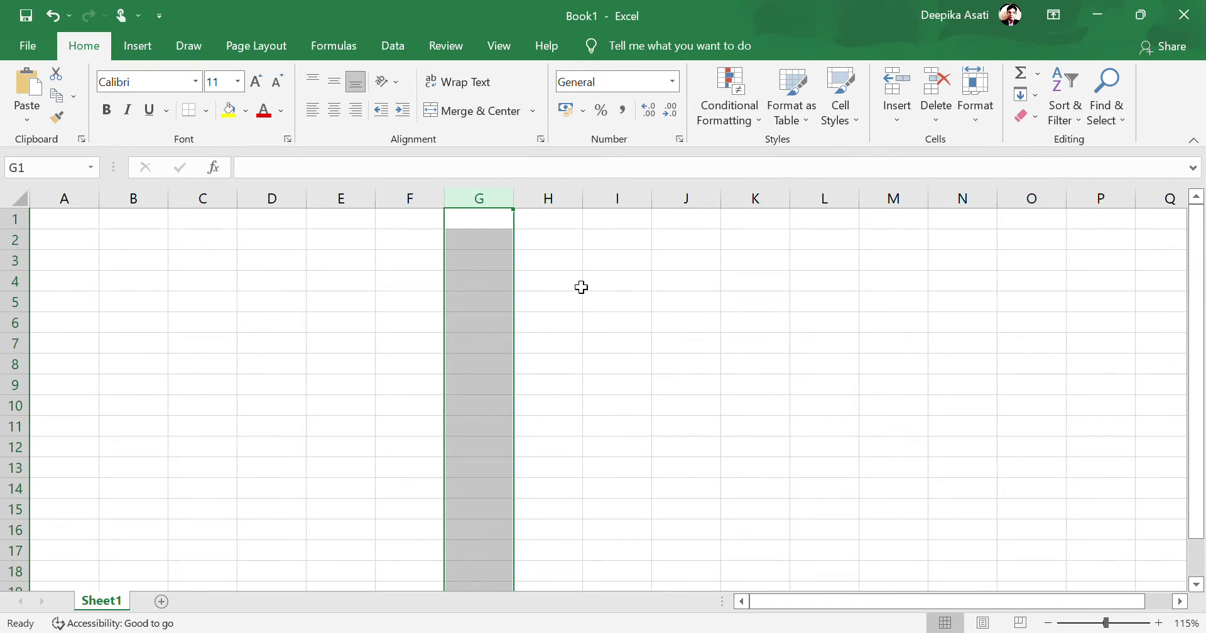
click(481, 285)
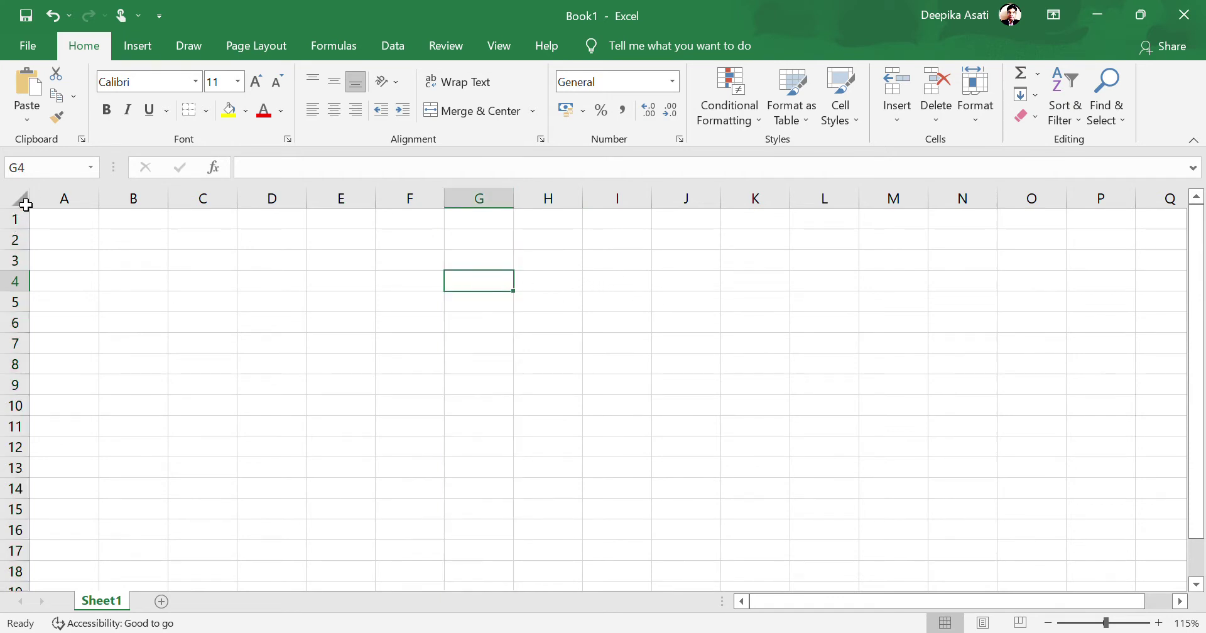
click(65, 182)
text(\)
key(BackSpace)
key(Escape)
Step: Examine the worksheet grid by selecting single cells such as F16 and A1, and the range C8:N9
click(547, 242)
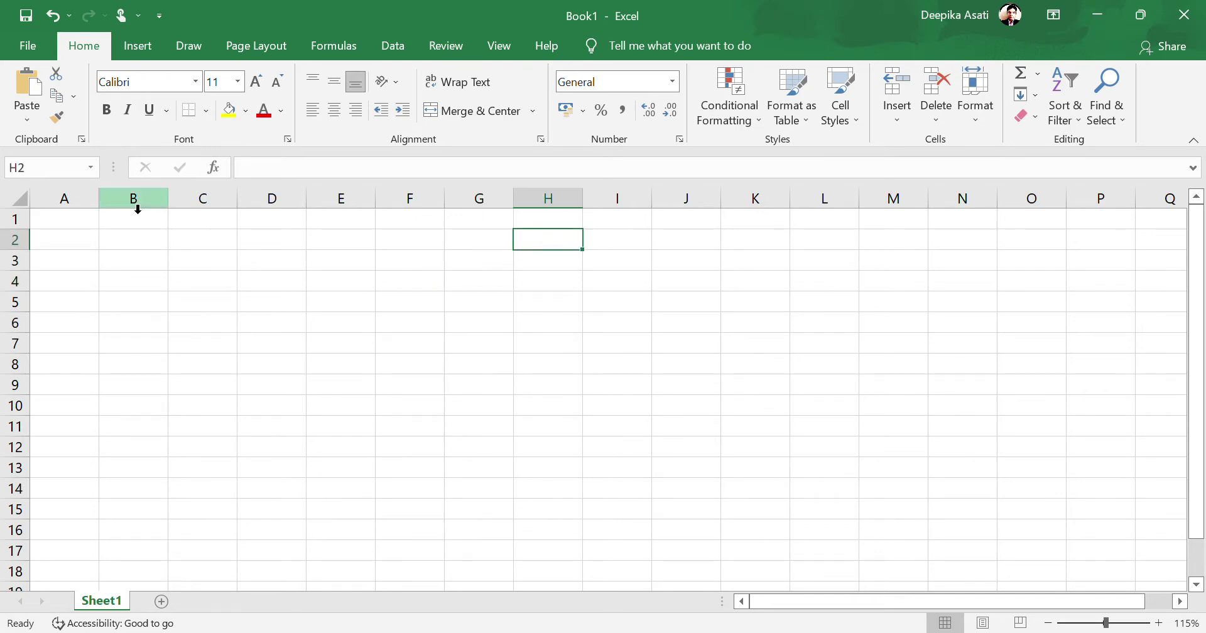
click(232, 323)
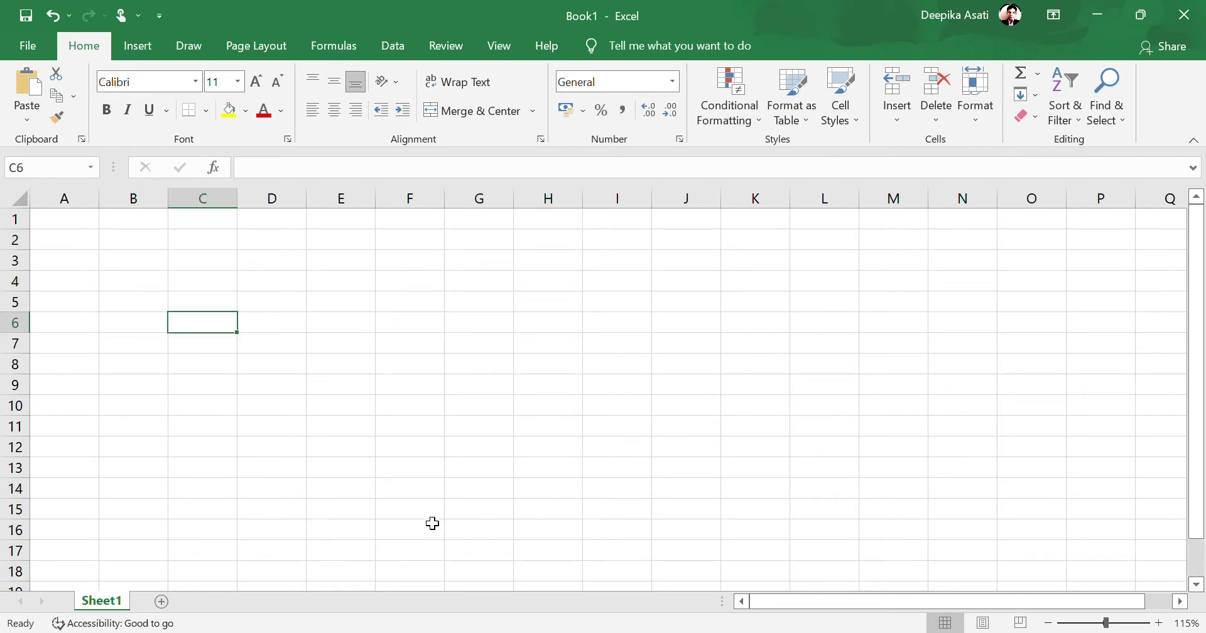
click(388, 534)
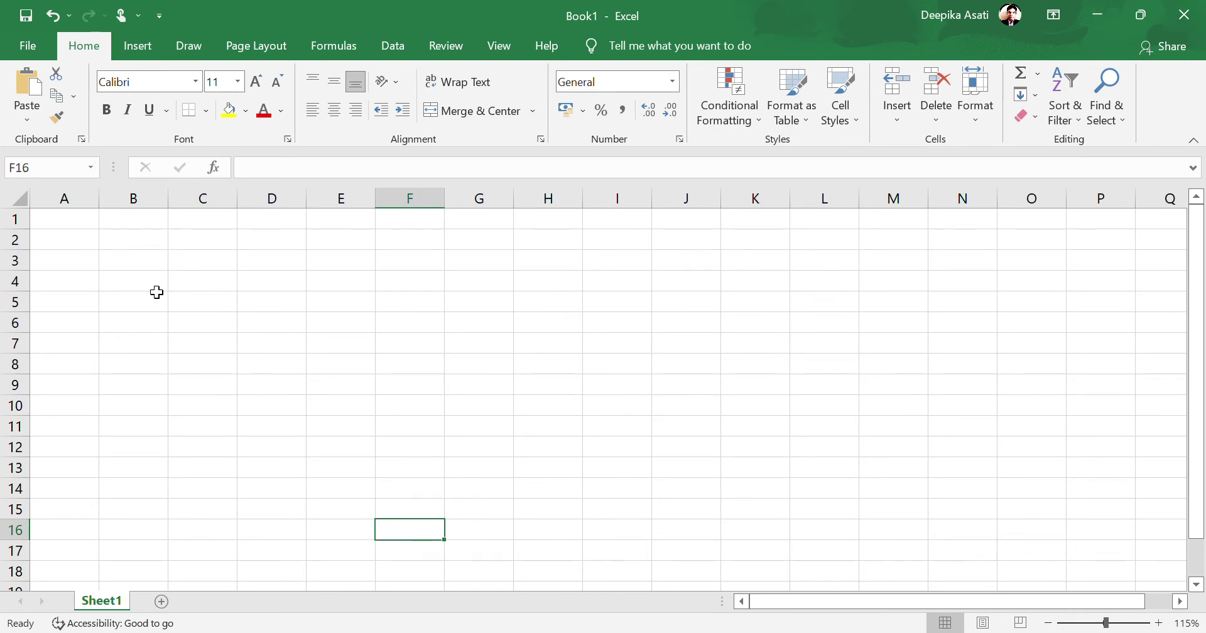
click(58, 229)
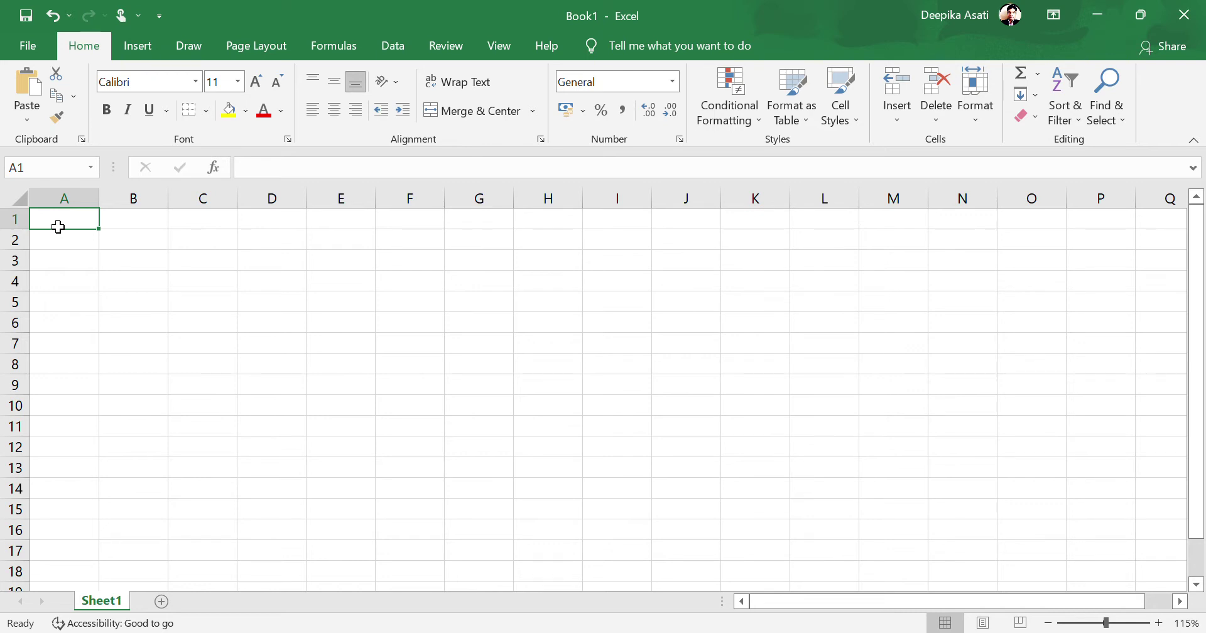
drag(226, 366, 965, 383)
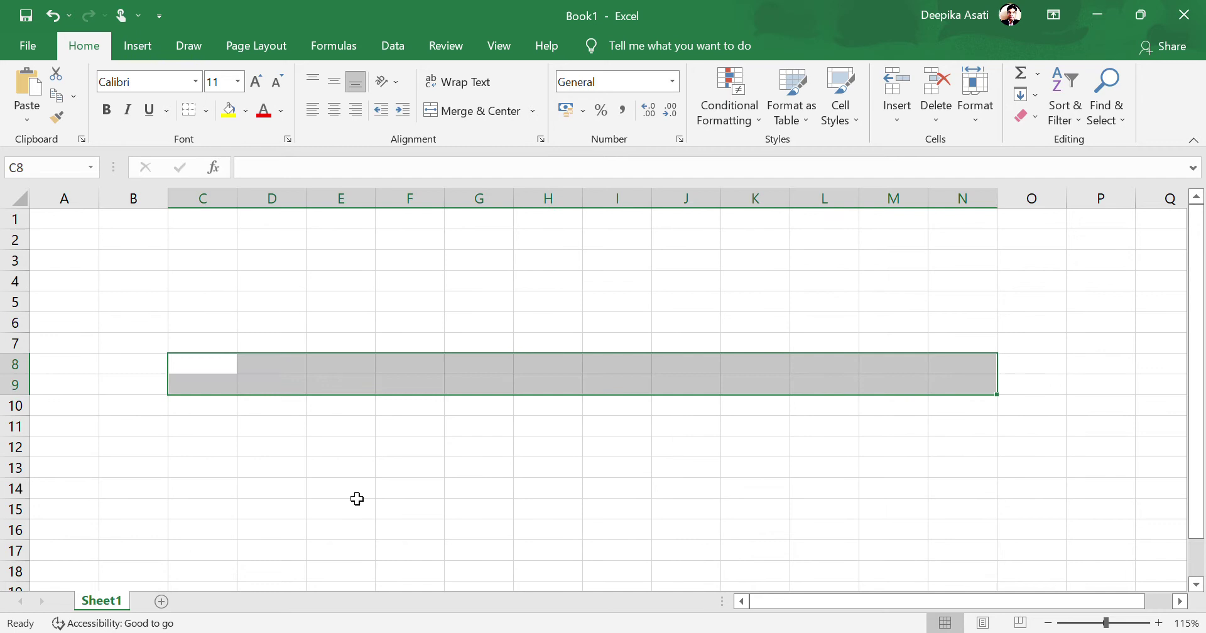
click(229, 286)
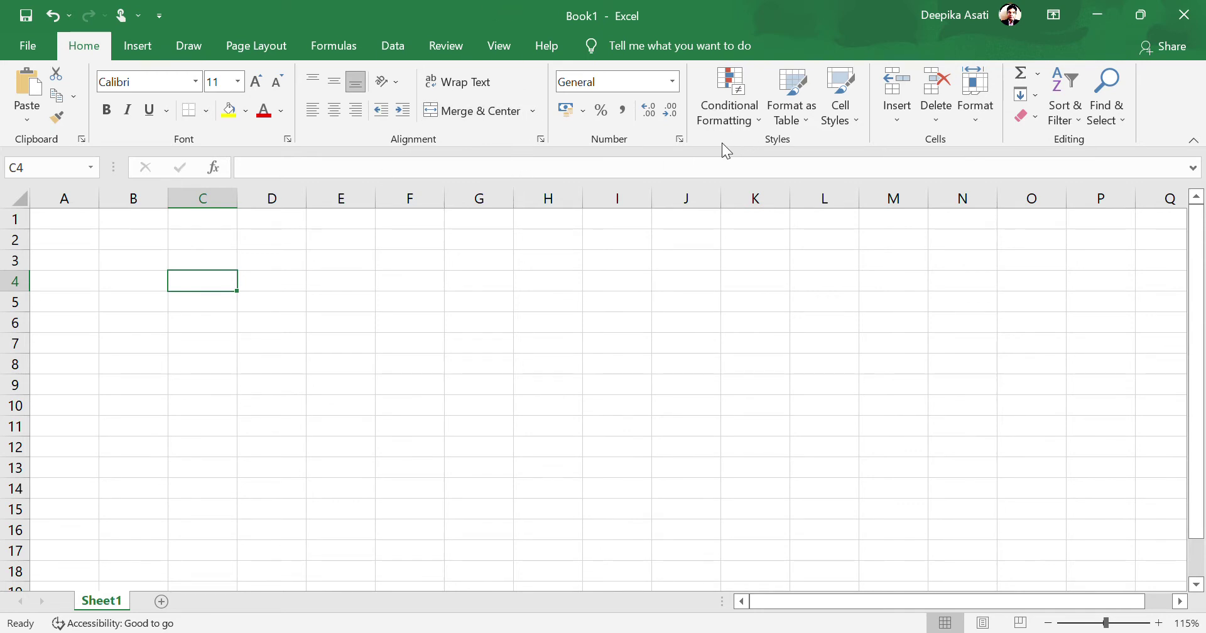
Step: Look over the Insert commands and the workbook start and new-template pages, then return to the sheet
click(126, 47)
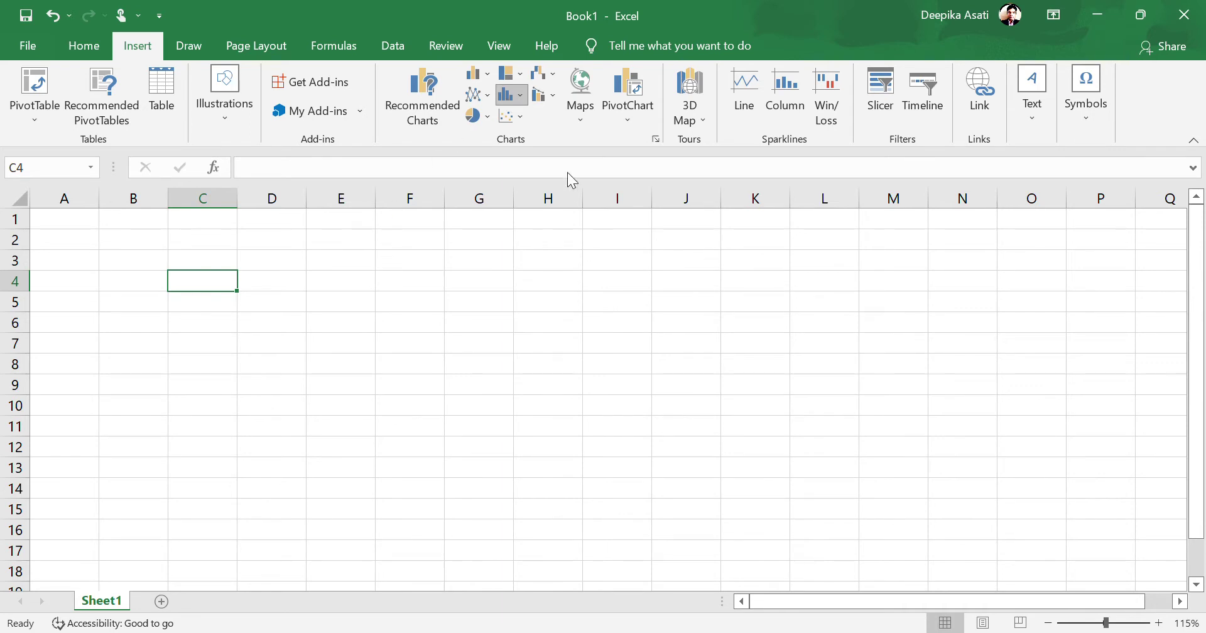
click(106, 47)
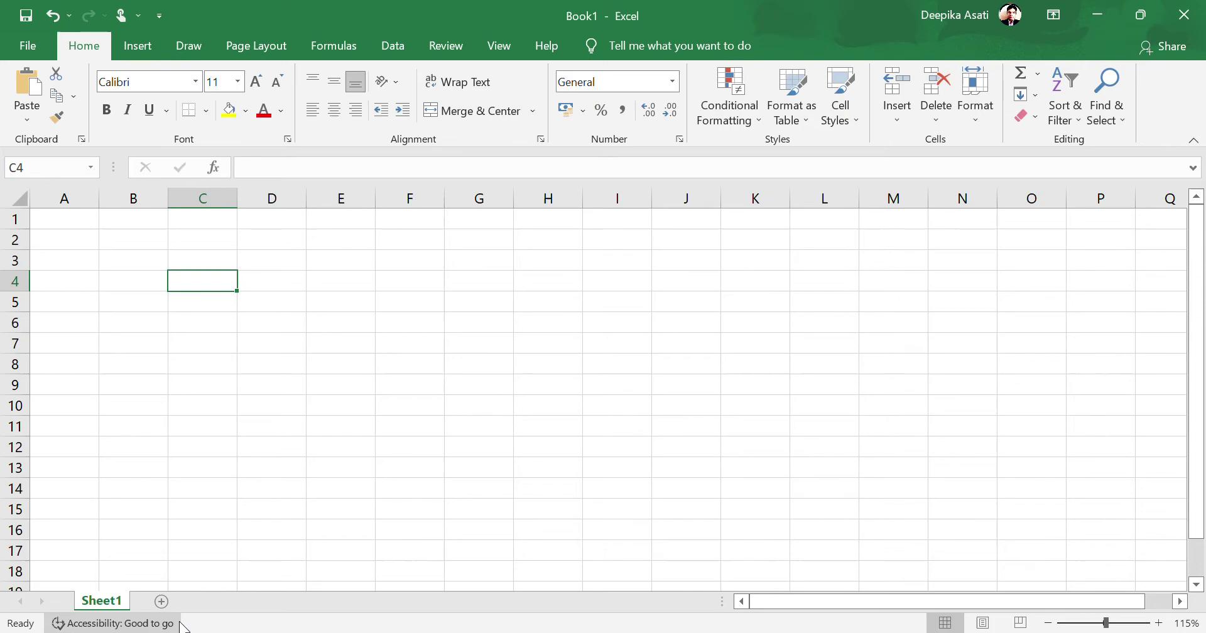
click(40, 44)
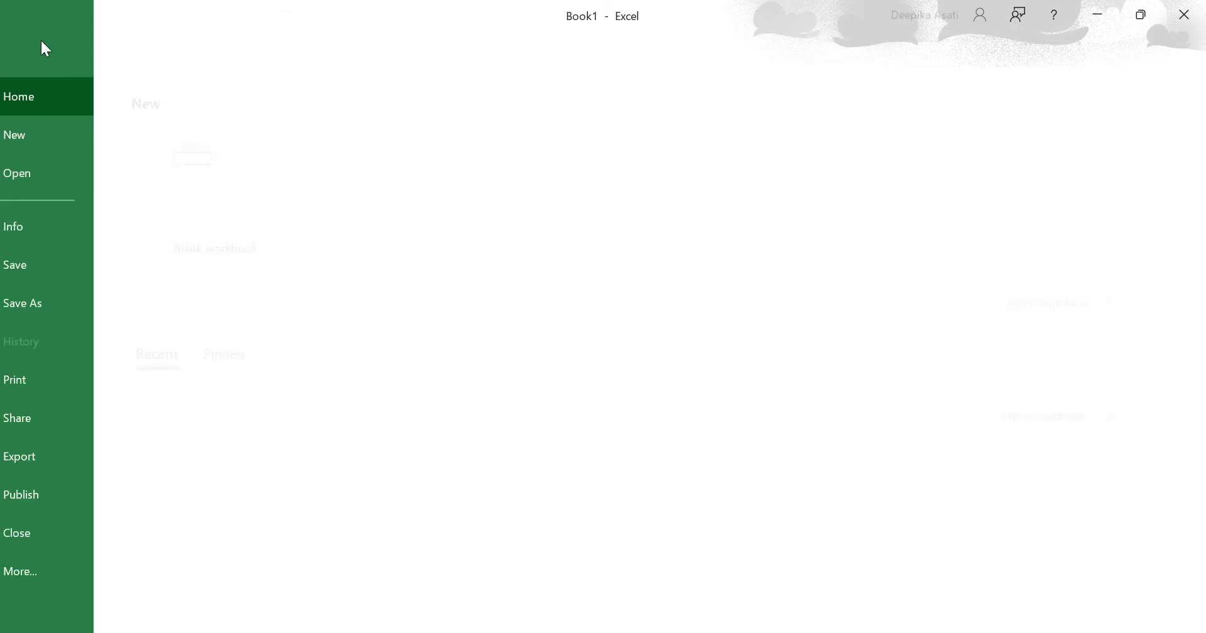
click(25, 52)
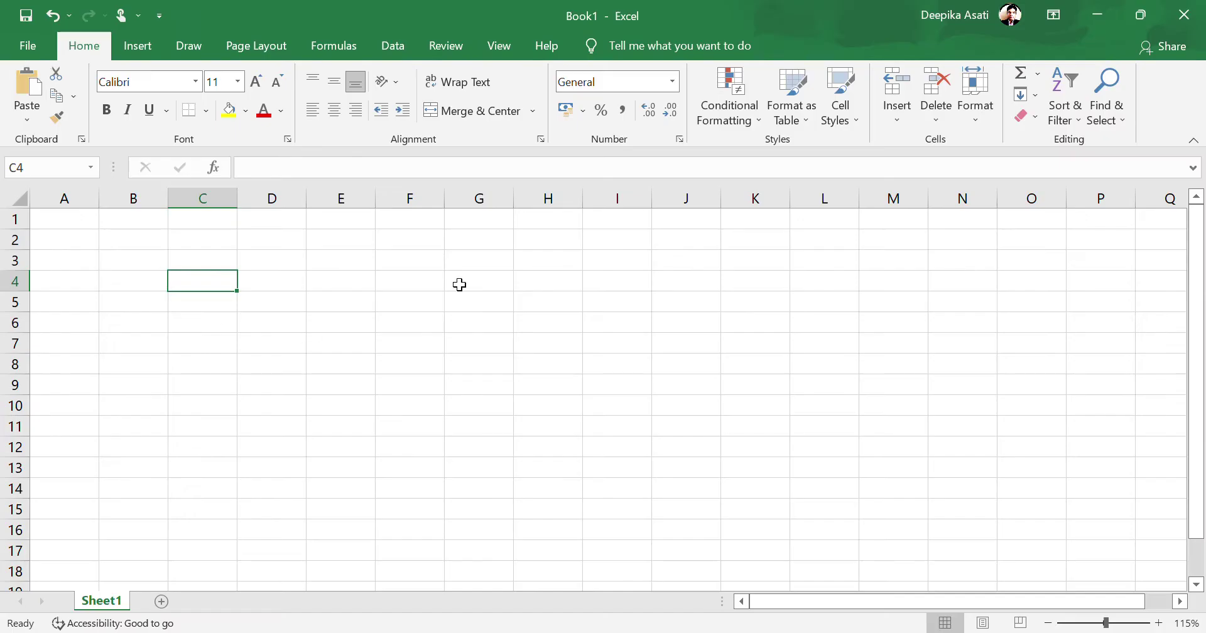
click(16, 47)
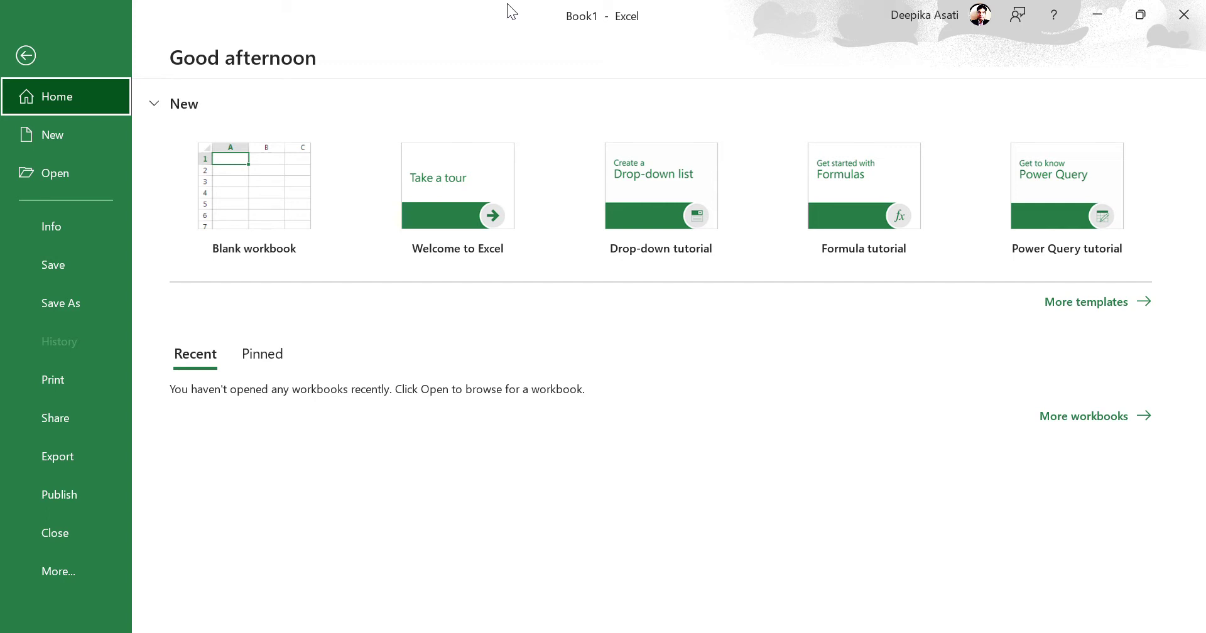
click(53, 146)
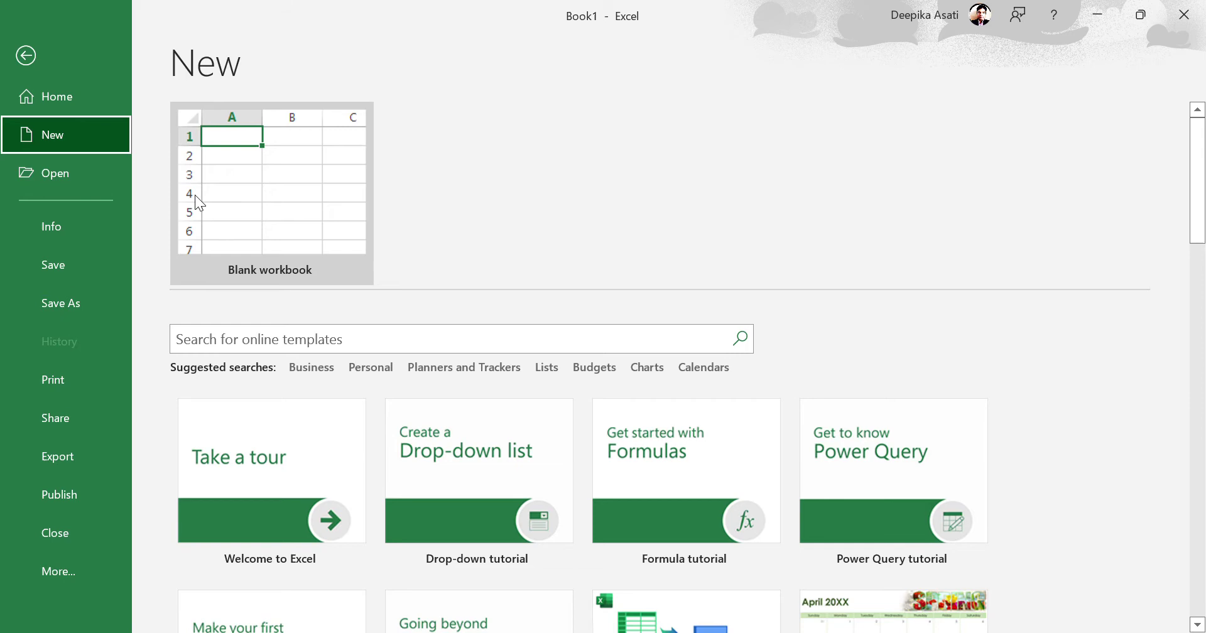
click(41, 89)
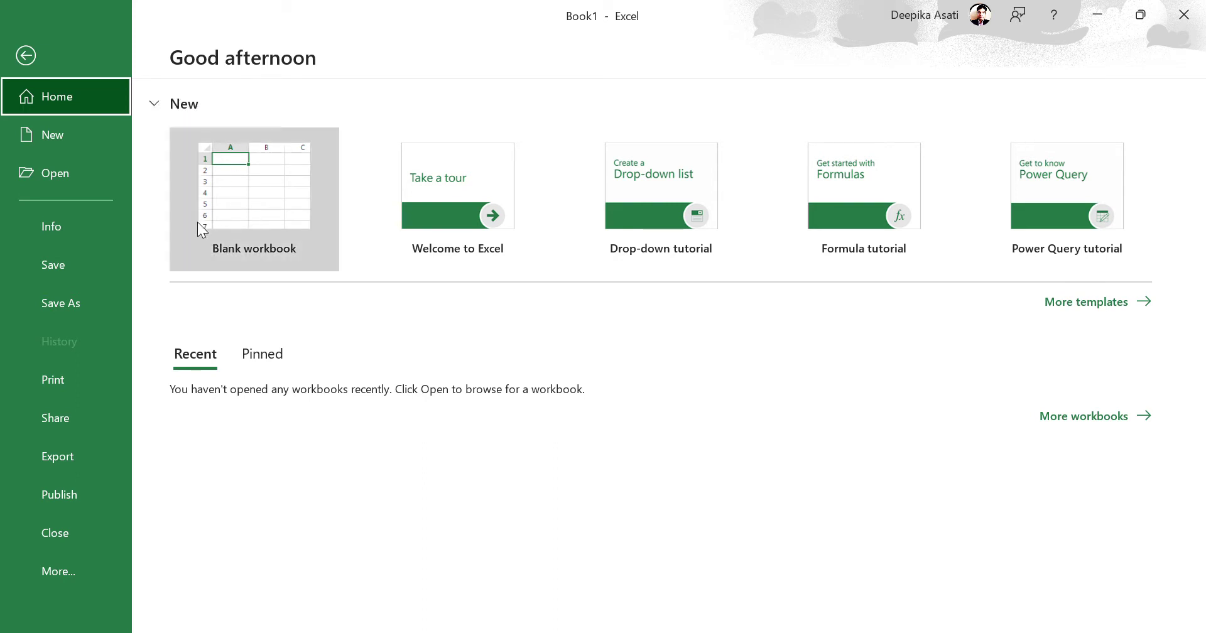
click(100, 47)
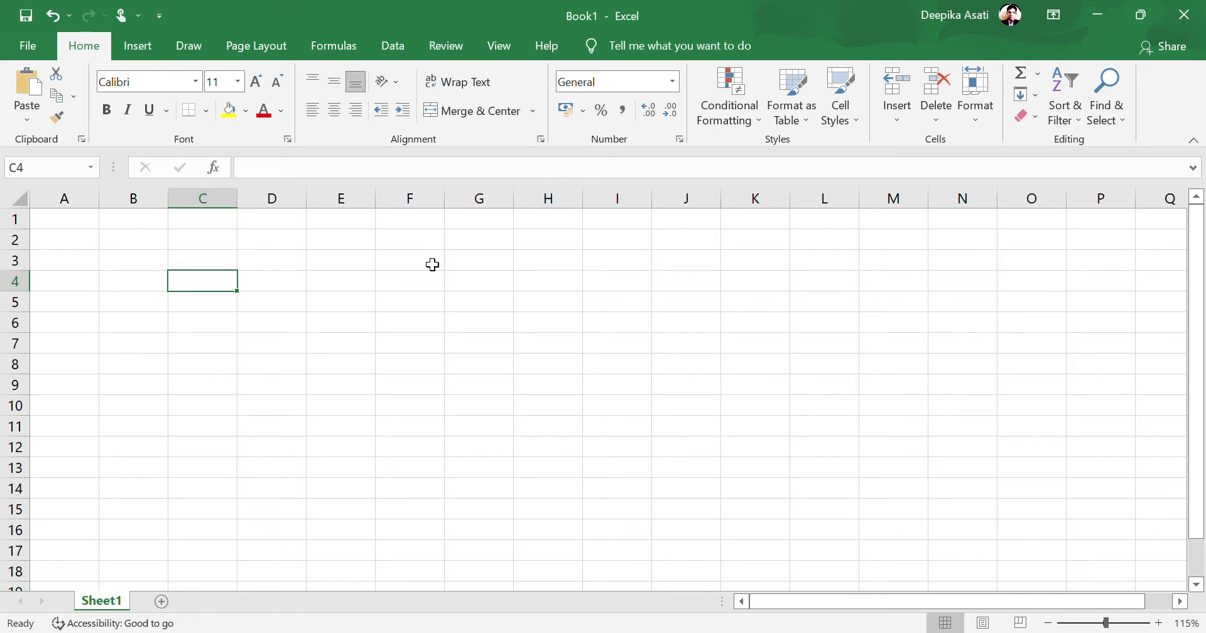
Step: Move the active cell one cell at a time along row 4 from C4 to I4 and back to column F
key(Right)
key(Right)
key(Right)
key(Right)
key(Right)
key(Right)
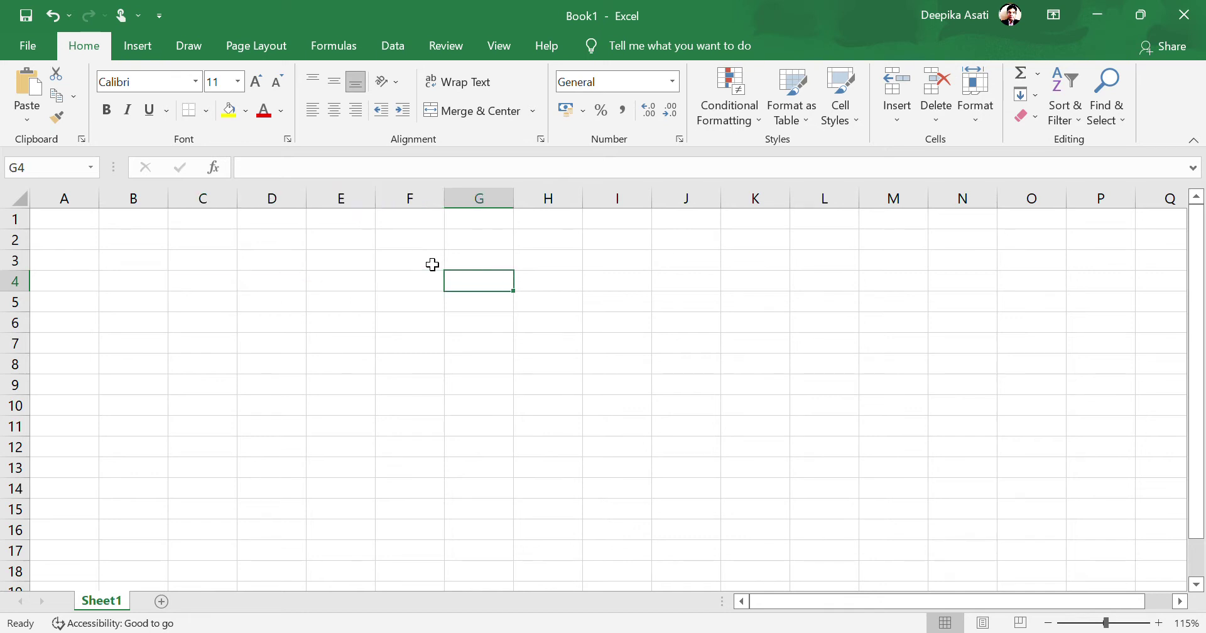
key(Right)
key(Right)
key(Left)
key(Left)
key(Left)
key(Left)
key(Left)
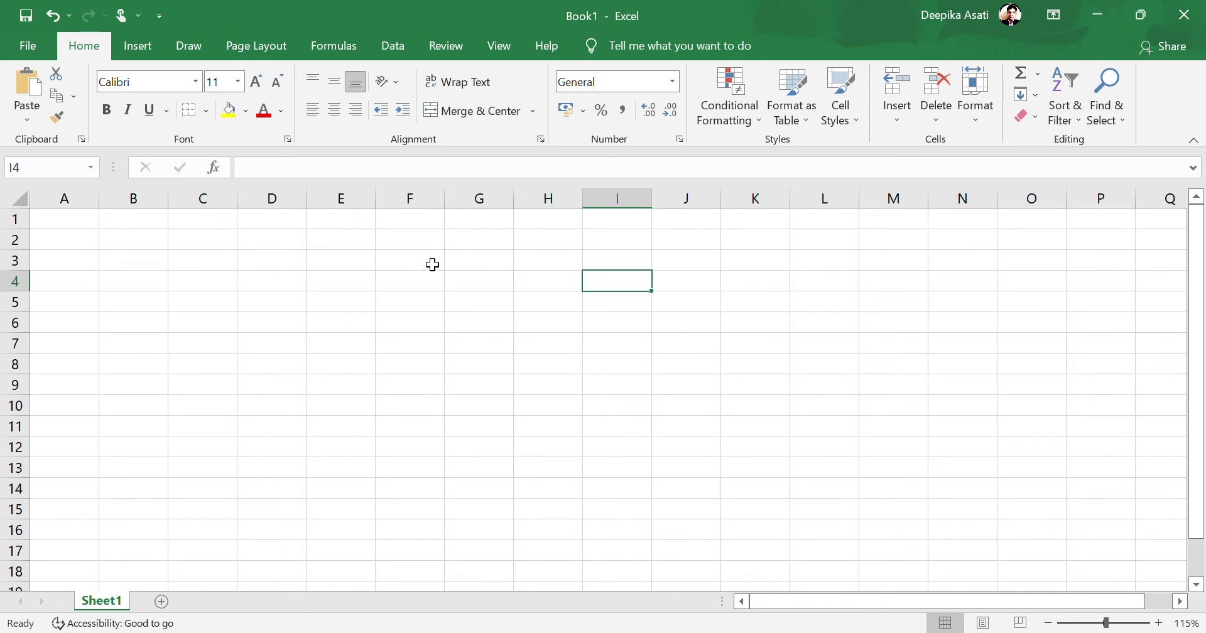
Step: Move the active cell up and then down column F one row at a time, ending at F9
key(Up)
key(Up)
key(Up)
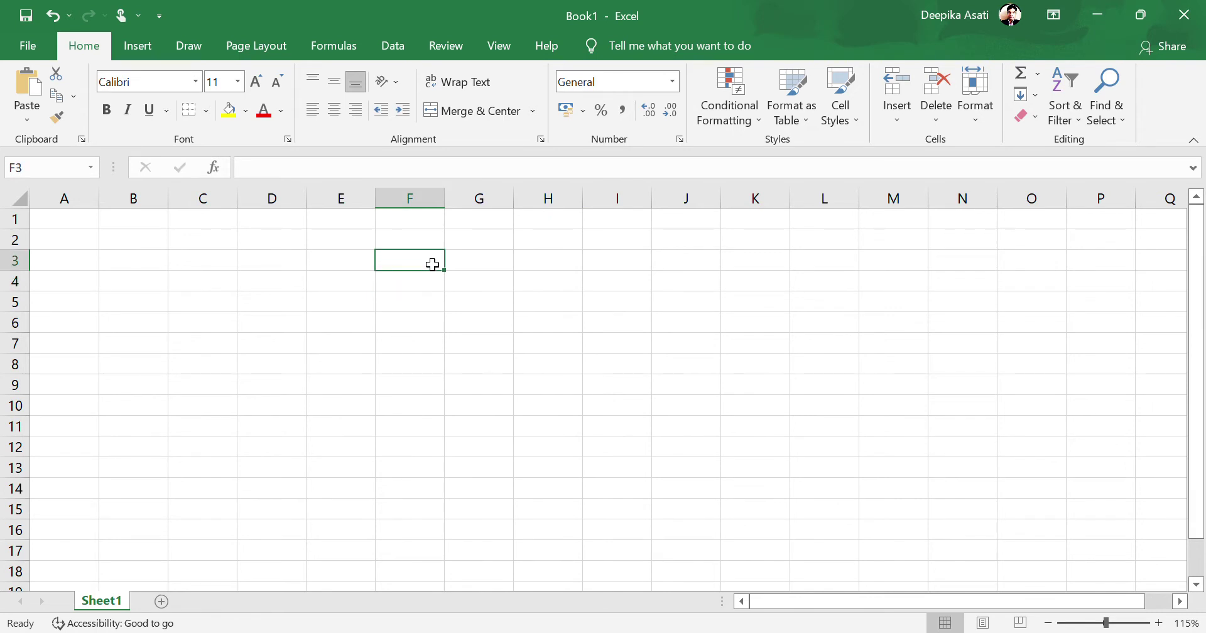
key(Down)
key(Down)
key(Down)
key(Down)
key(Down)
key(Down)
key(Down)
key(Down)
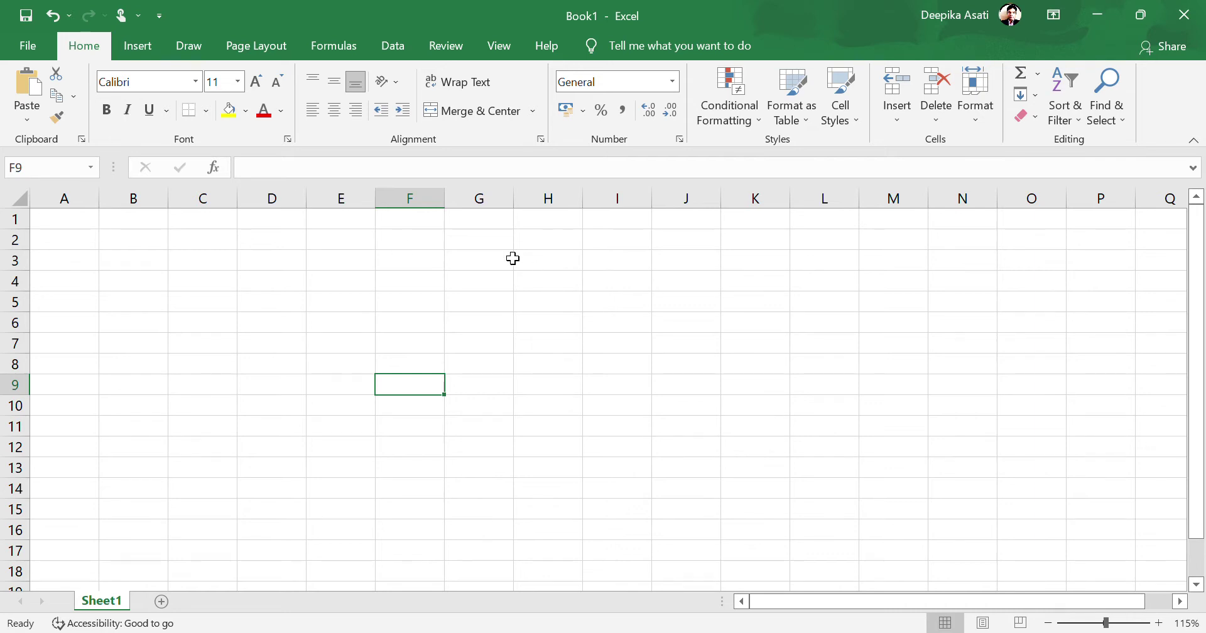
Step: Enter the title "People Income" in cell G1
click(474, 221)
key(F2)
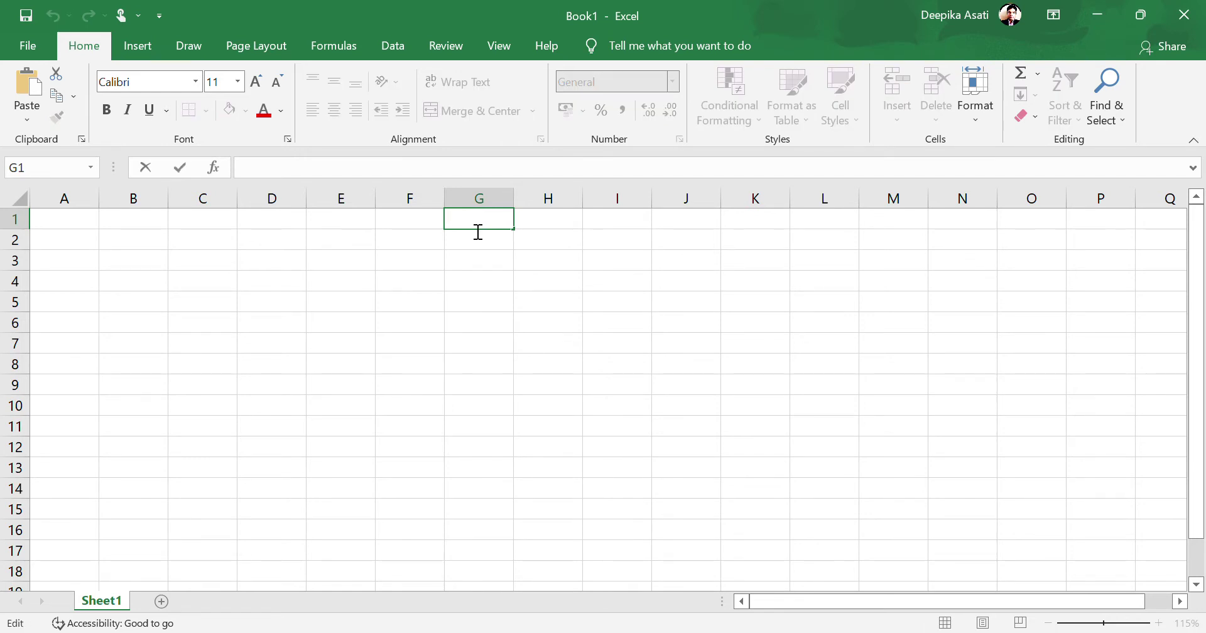
text(People Income)
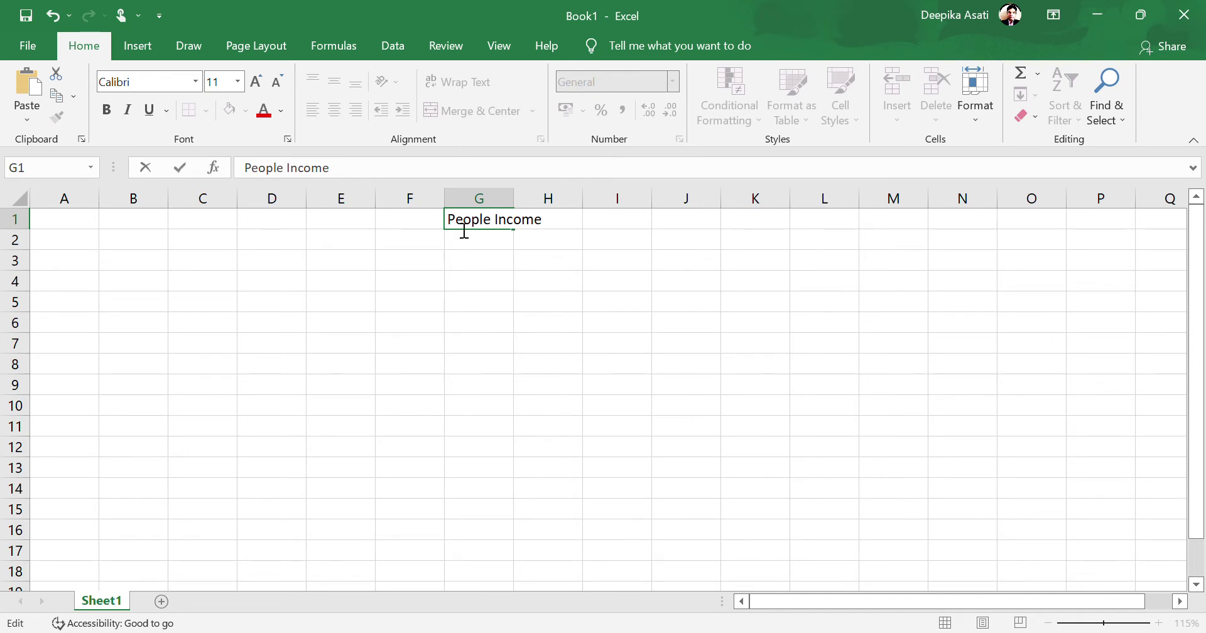
drag(453, 226, 571, 229)
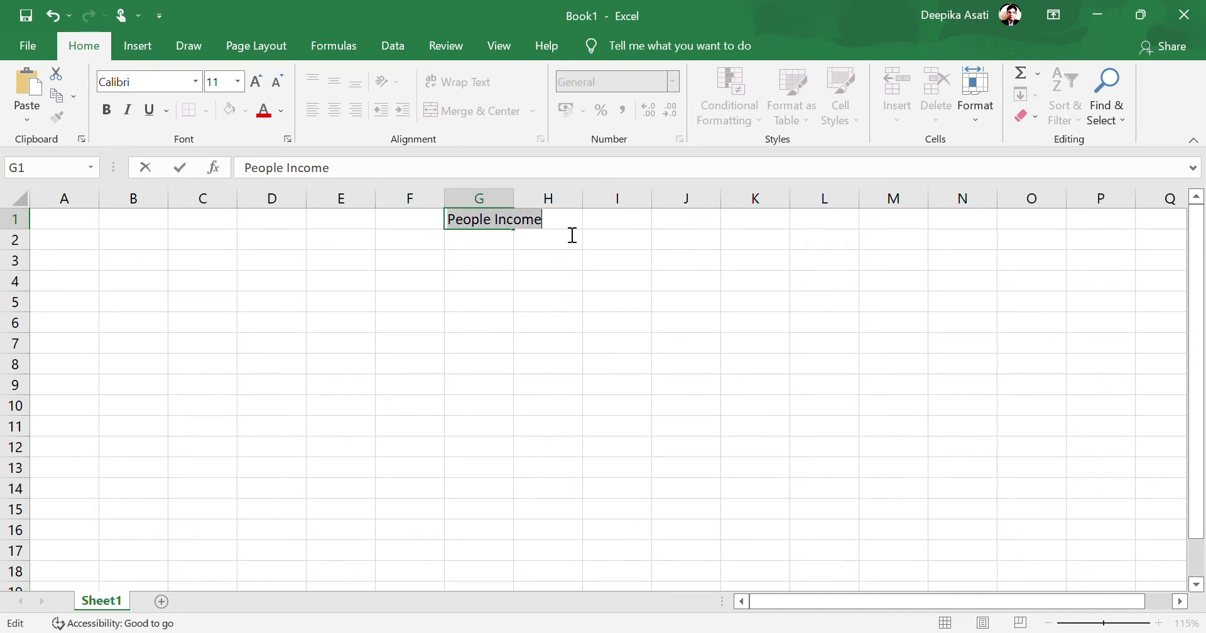
click(149, 43)
click(92, 46)
click(549, 282)
Step: Center the contents of cells G1:H1 horizontally
click(553, 228)
drag(553, 228, 509, 222)
click(335, 111)
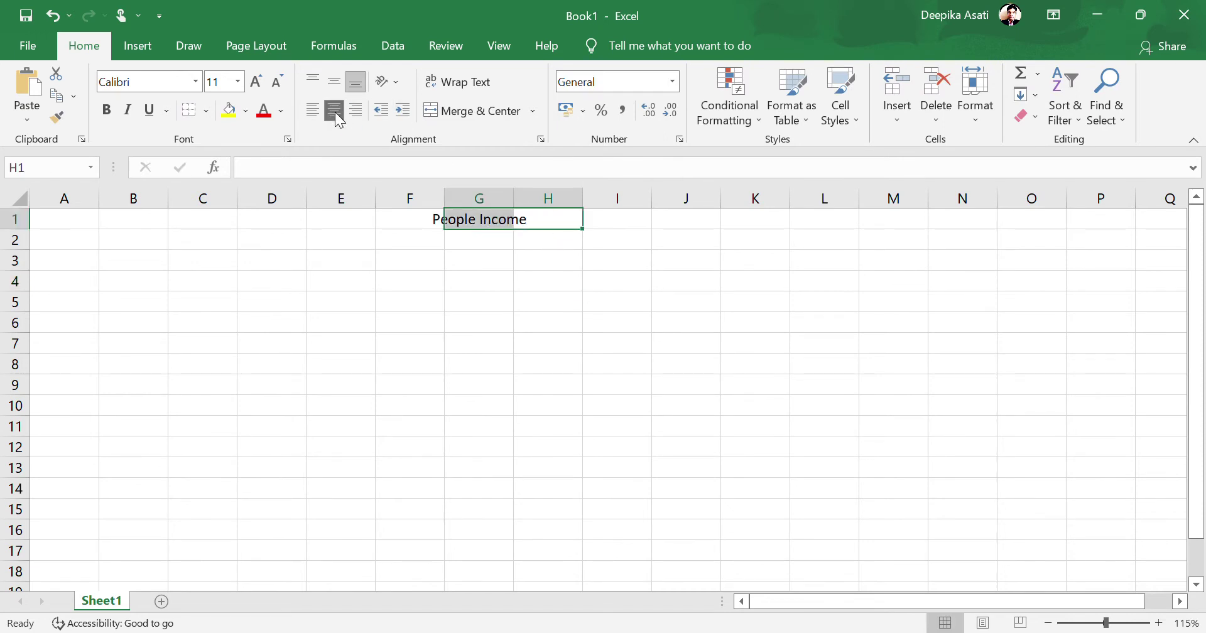
click(474, 468)
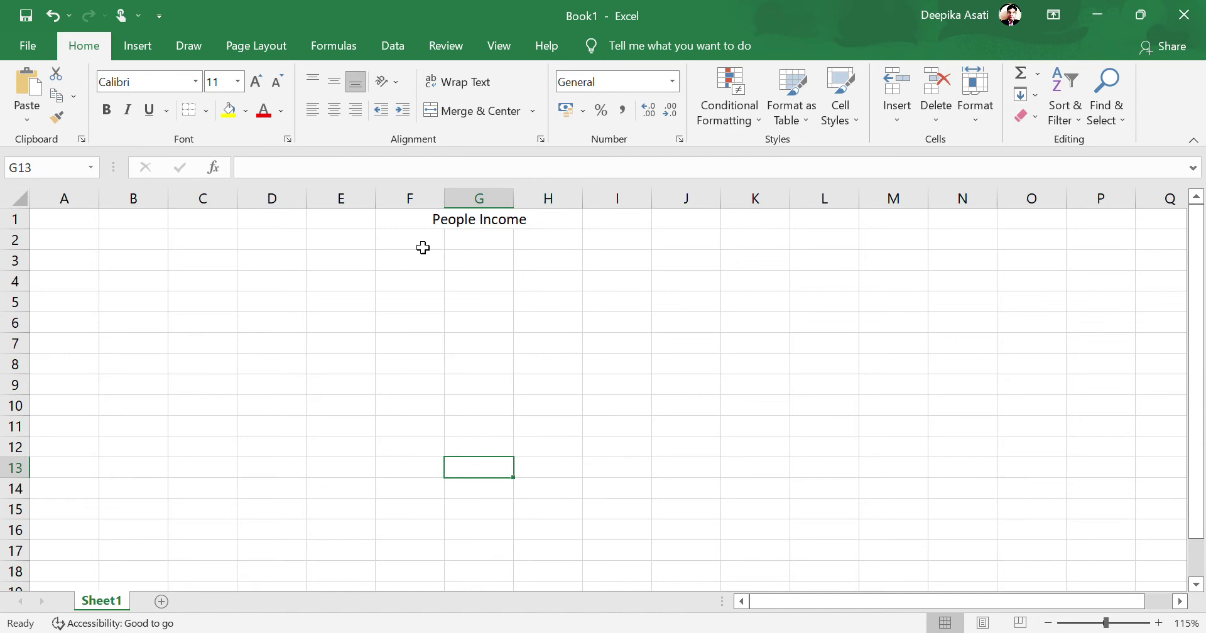
click(412, 225)
click(326, 290)
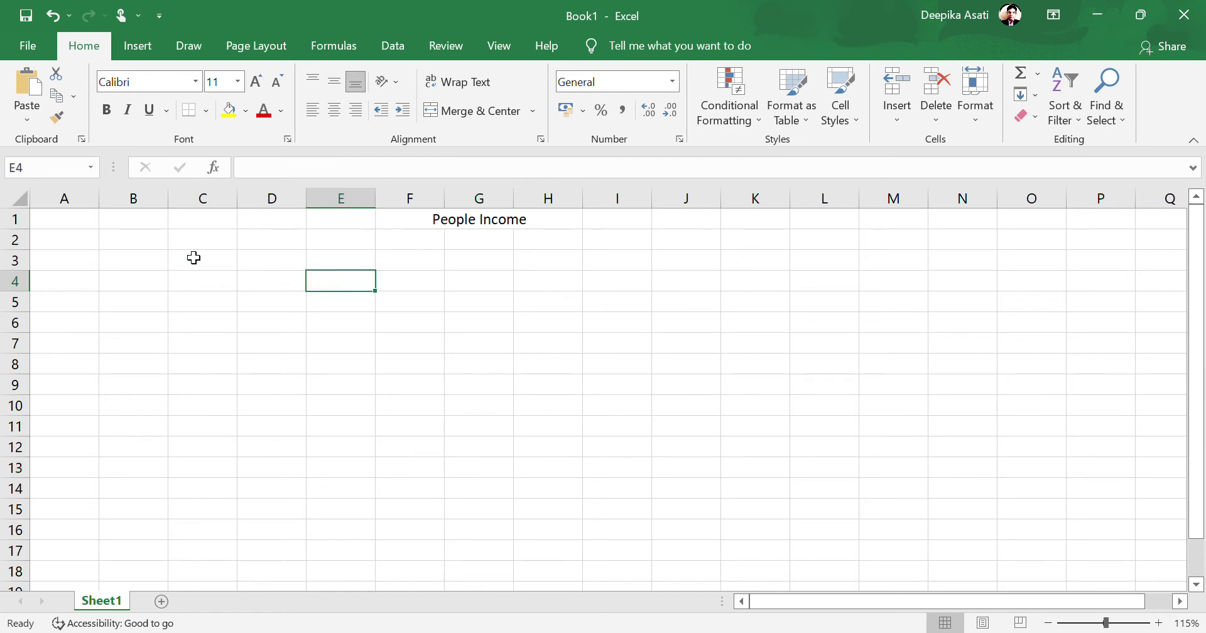
click(105, 267)
click(58, 266)
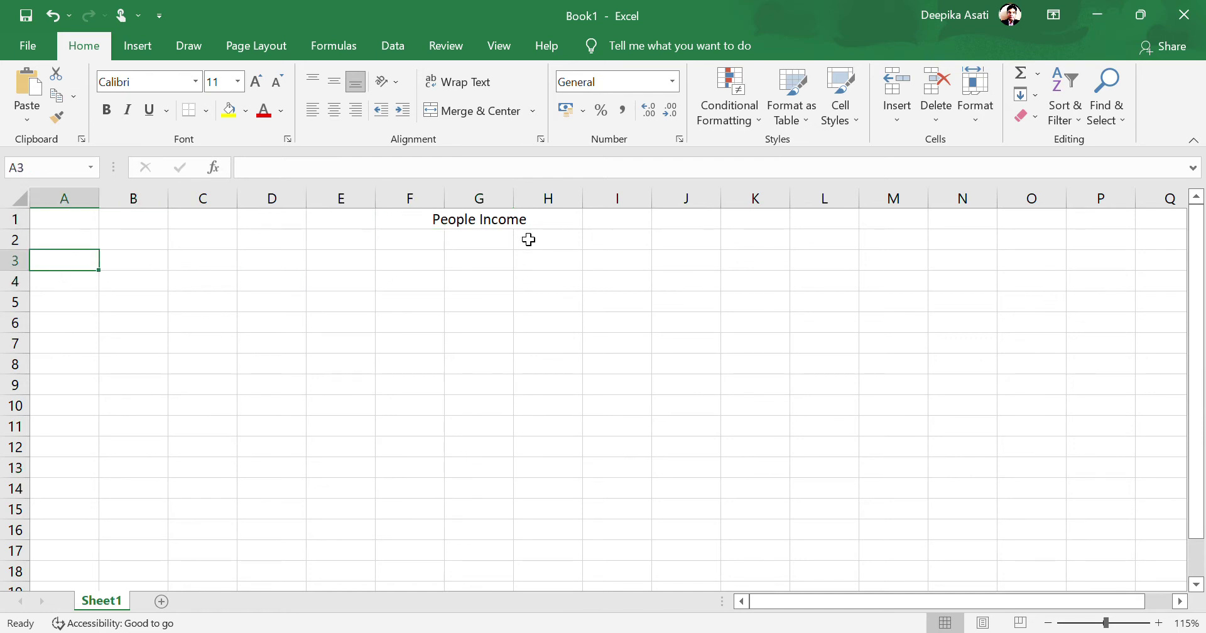
click(423, 226)
double_click(442, 229)
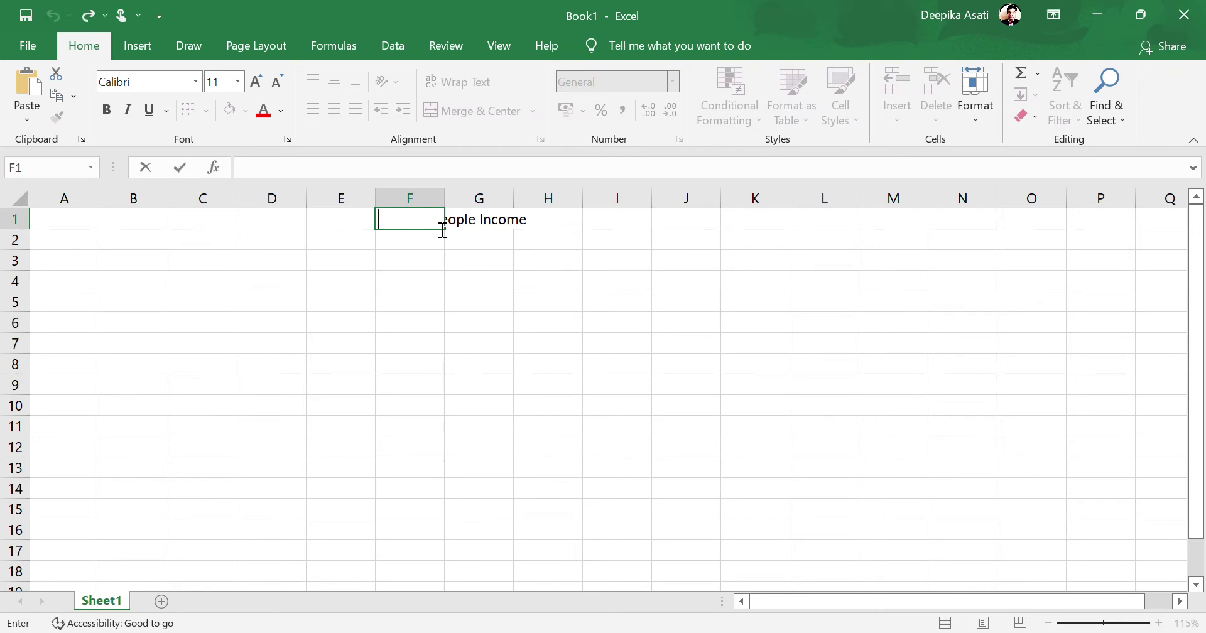
click(512, 306)
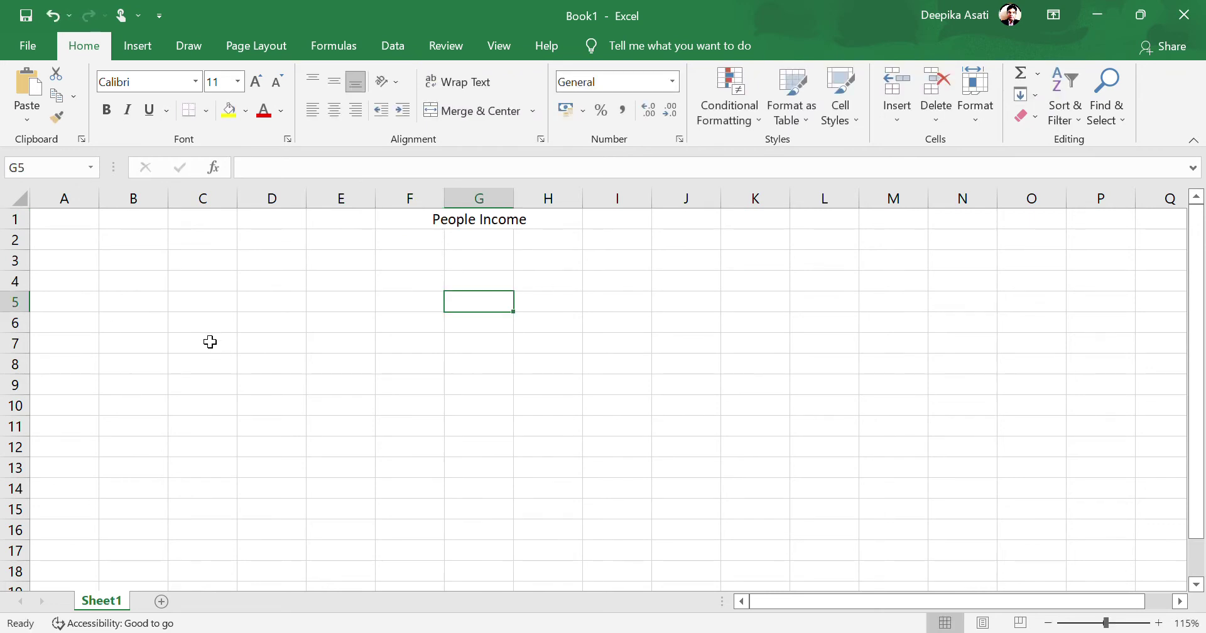
Step: Enter "Person1" in cell A3 and replace it with the first person's first name
click(55, 243)
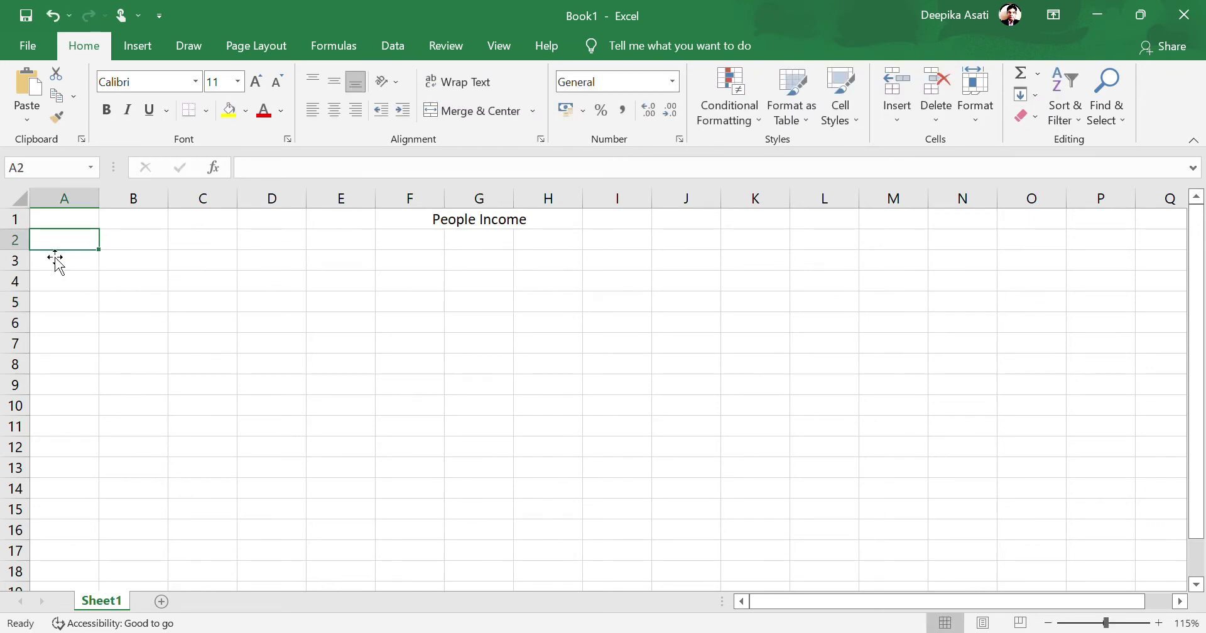
click(94, 258)
double_click(99, 267)
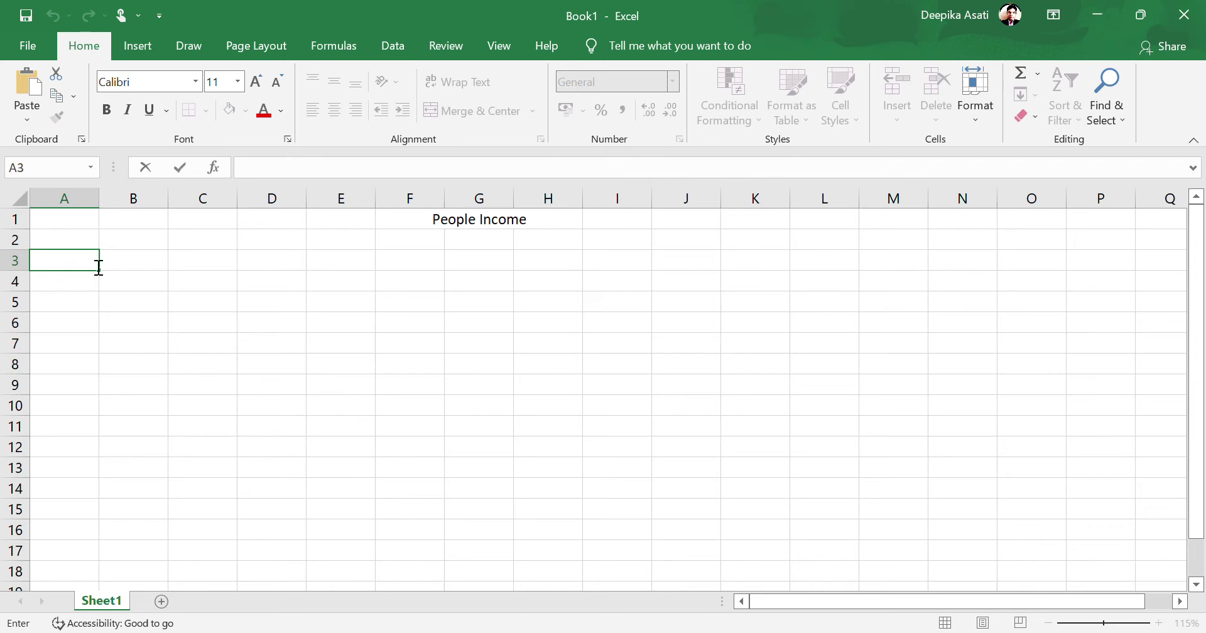
text(Person1)
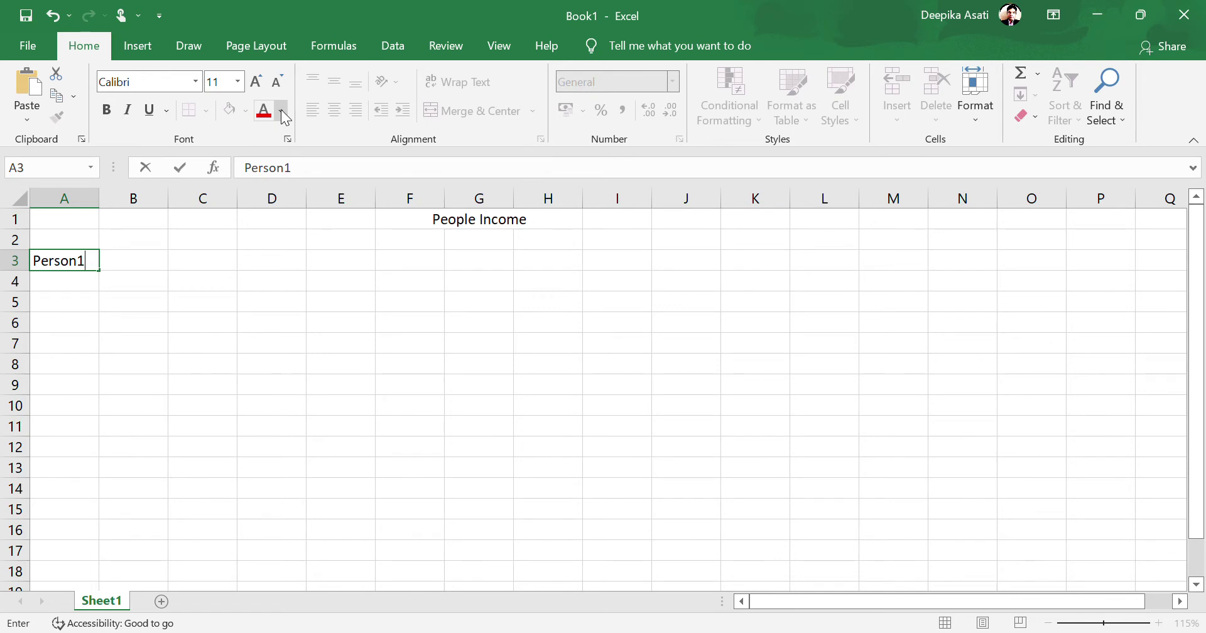
key(BackSpace)
key(BackSpace)
key(BackSpace)
key(BackSpace)
key(BackSpace)
key(BackSpace)
key(BackSpace)
text(Jack)
Step: Enter the second person's name in cell A4
click(95, 283)
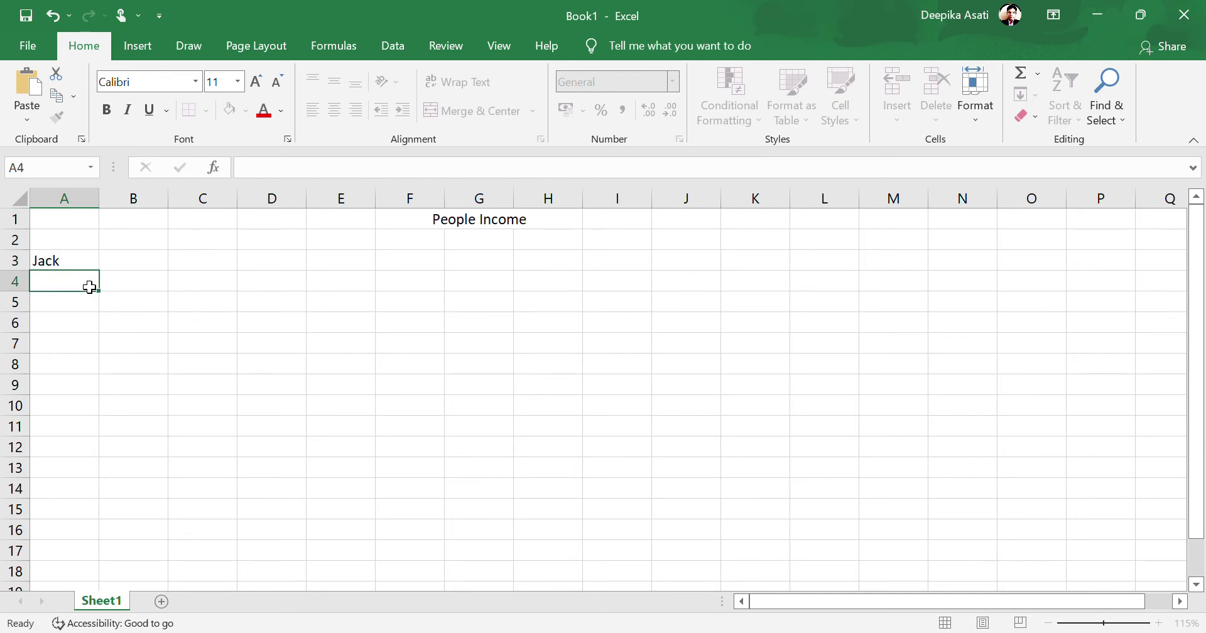
text(J)
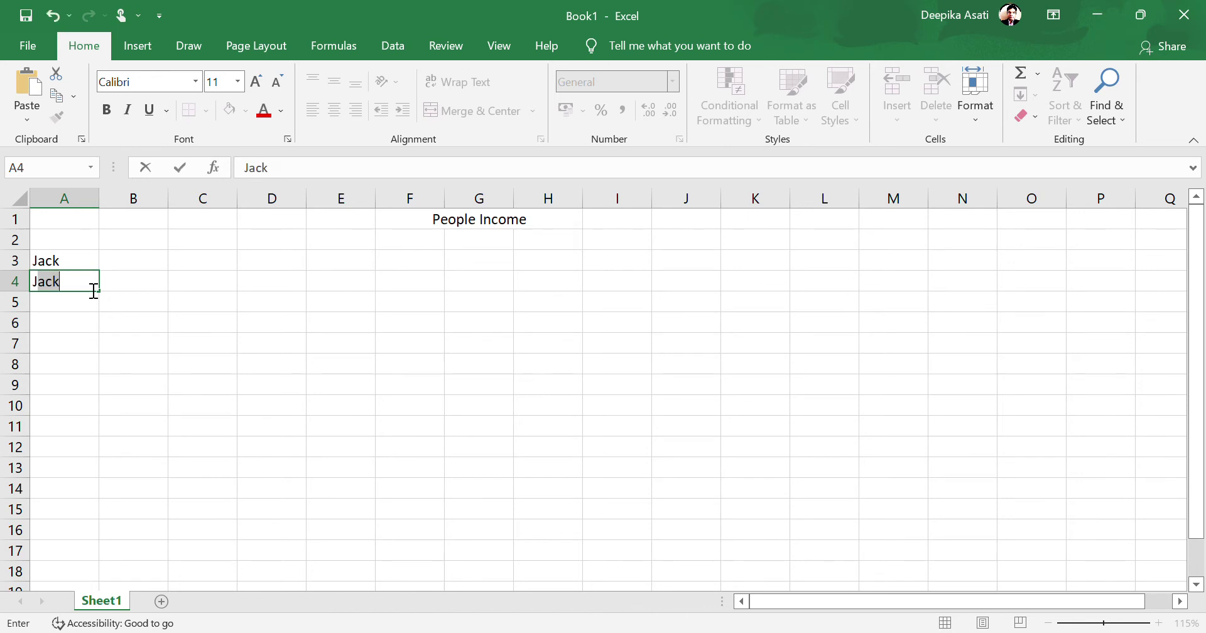
text(i)
key(BackSpace)
text(ones)
Step: Enter the third and fourth people's first names in cells A5 and A6
click(84, 312)
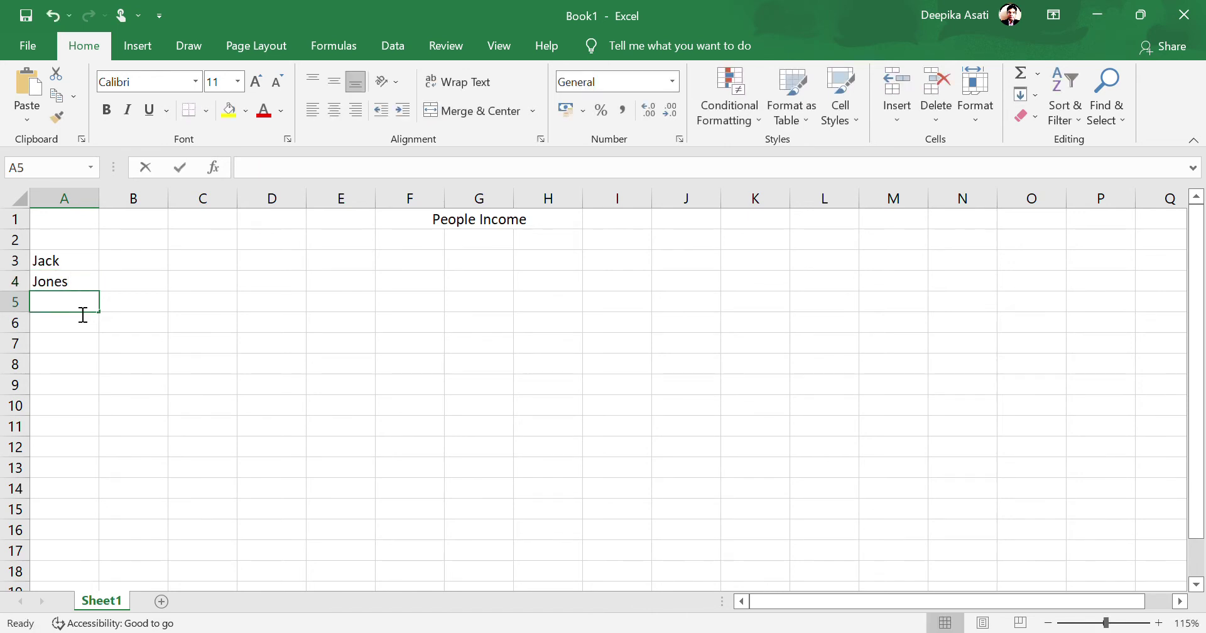
double_click(83, 314)
text(Jill)
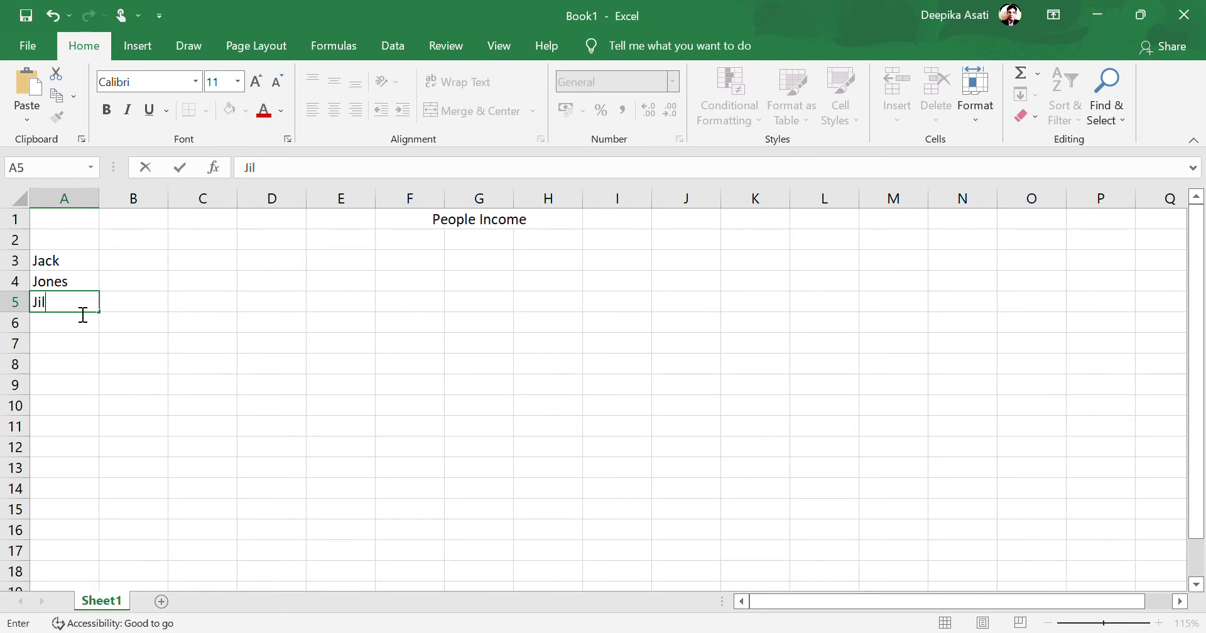
click(74, 326)
text(Hilda)
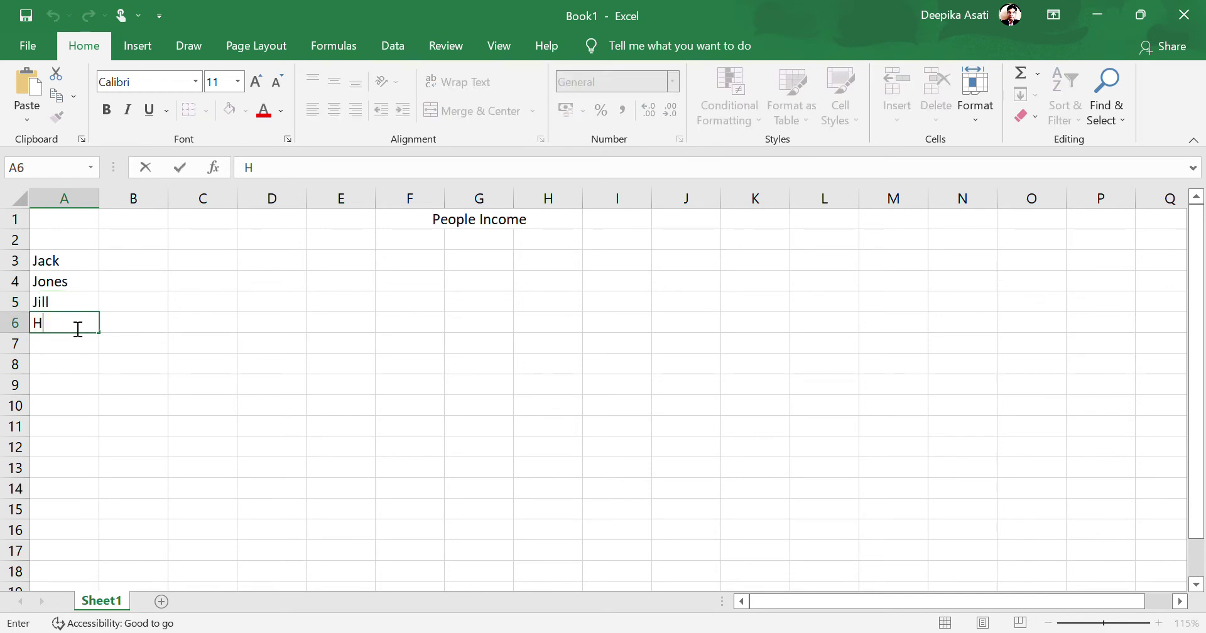
Step: Enter the fifth and sixth people's first names in cells A7 and A8
click(78, 350)
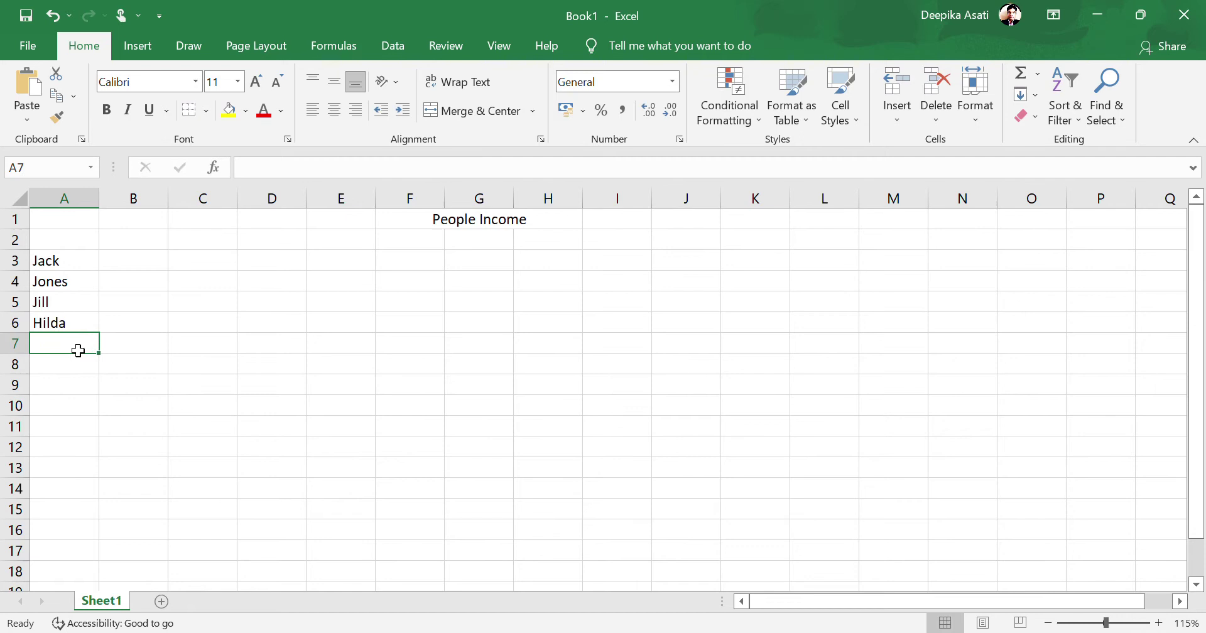
text(Feli)
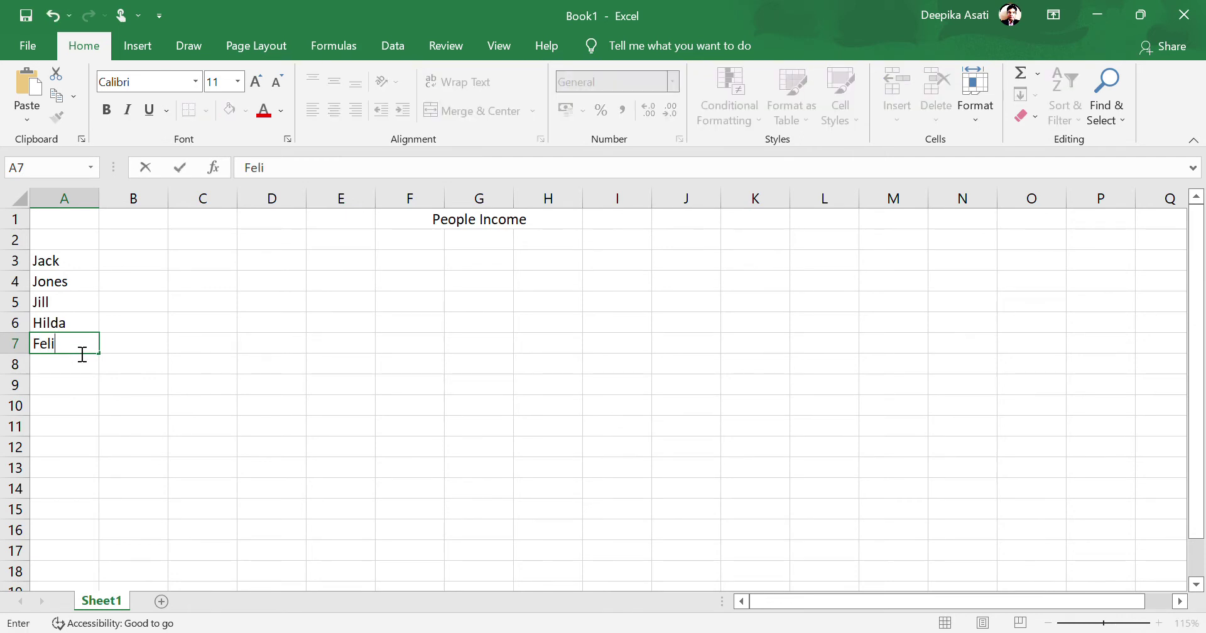
text(city)
click(81, 369)
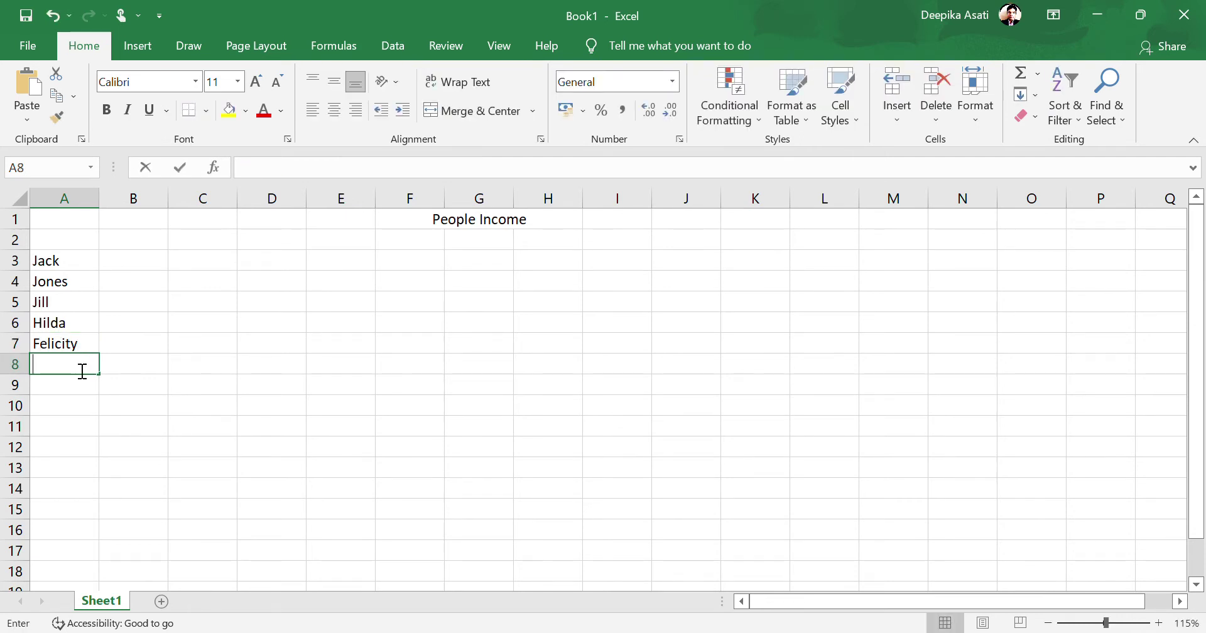
text(Darrel)
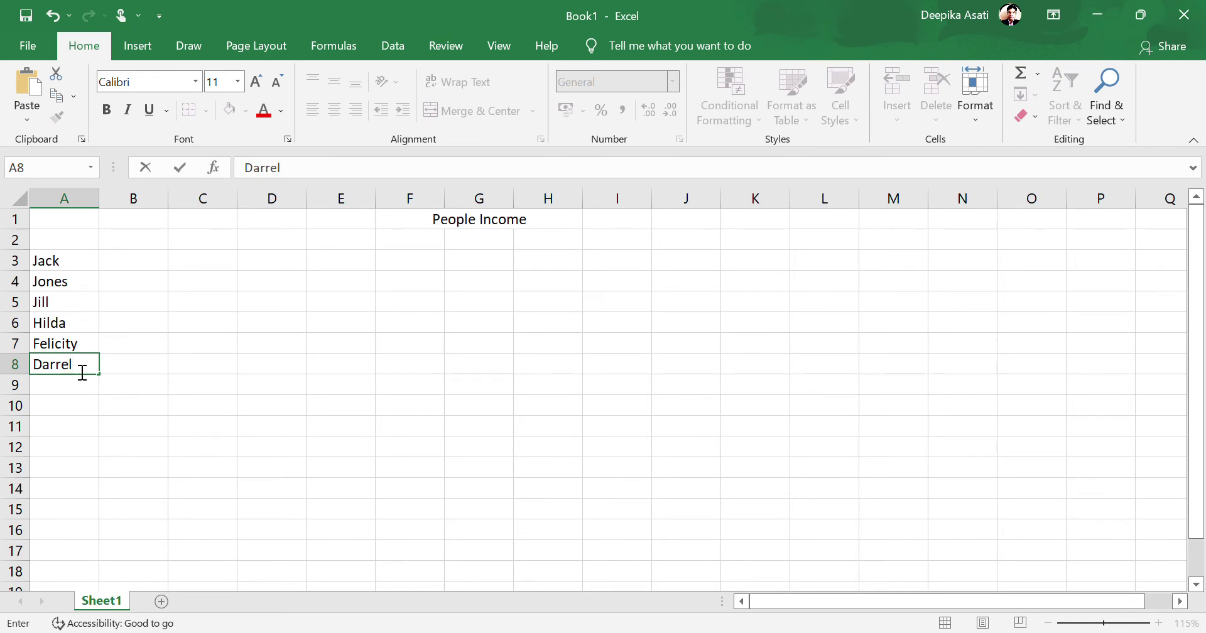
text(l)
click(76, 390)
double_click(76, 390)
drag(228, 243, 202, 220)
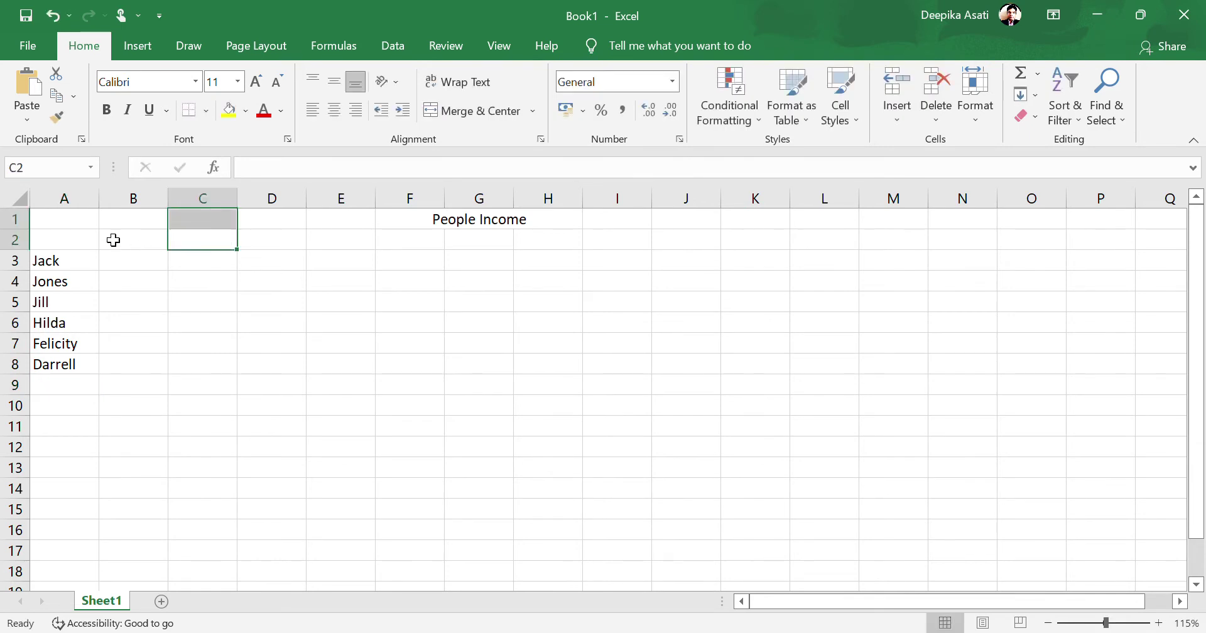
click(113, 240)
click(58, 244)
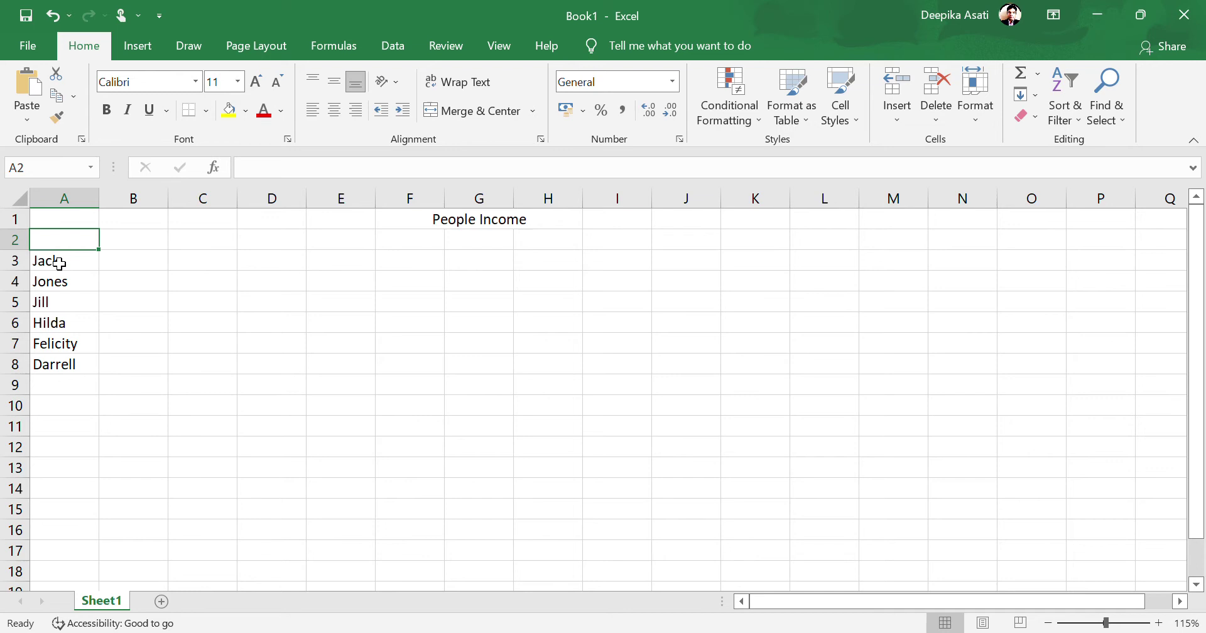
click(41, 264)
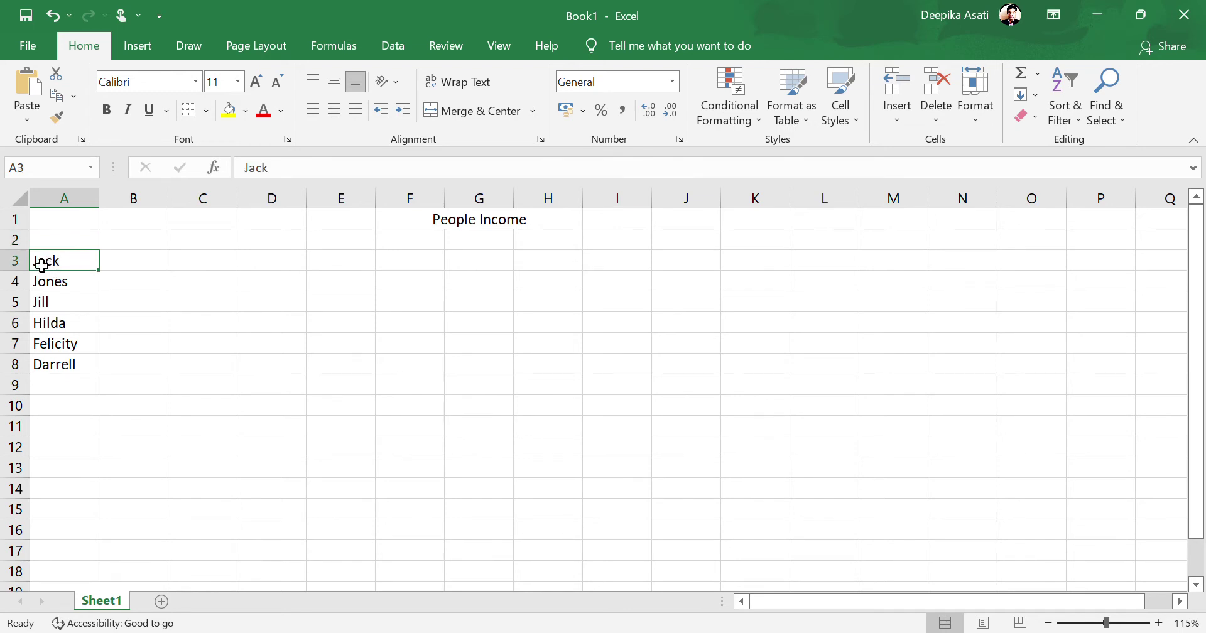
key(Down)
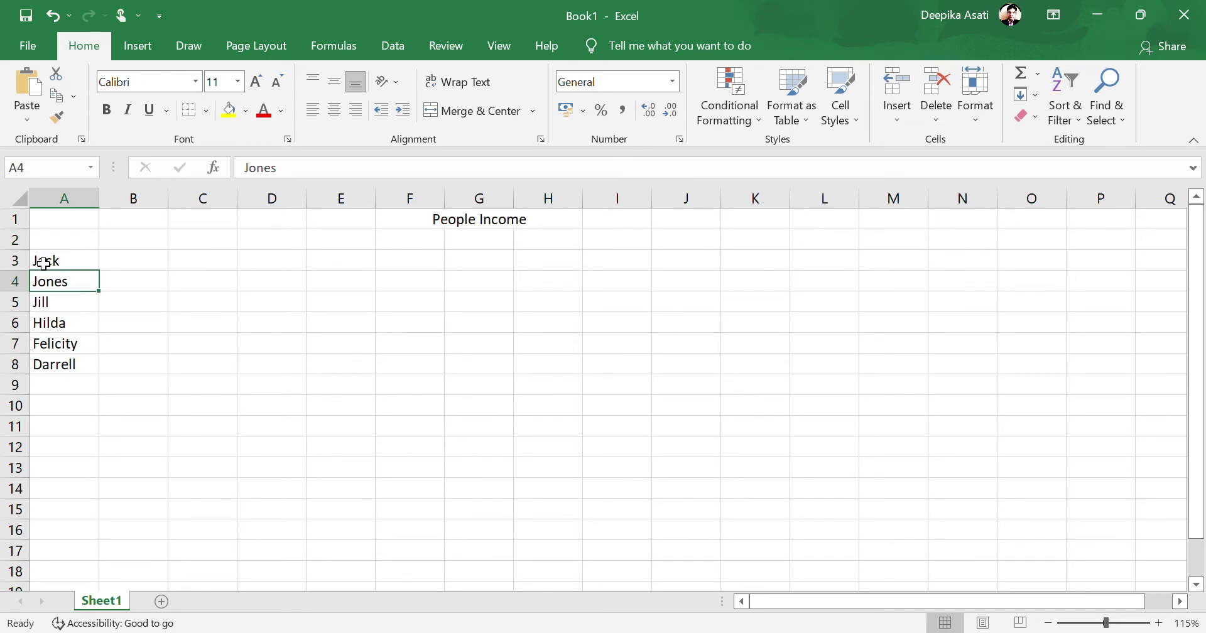
click(50, 251)
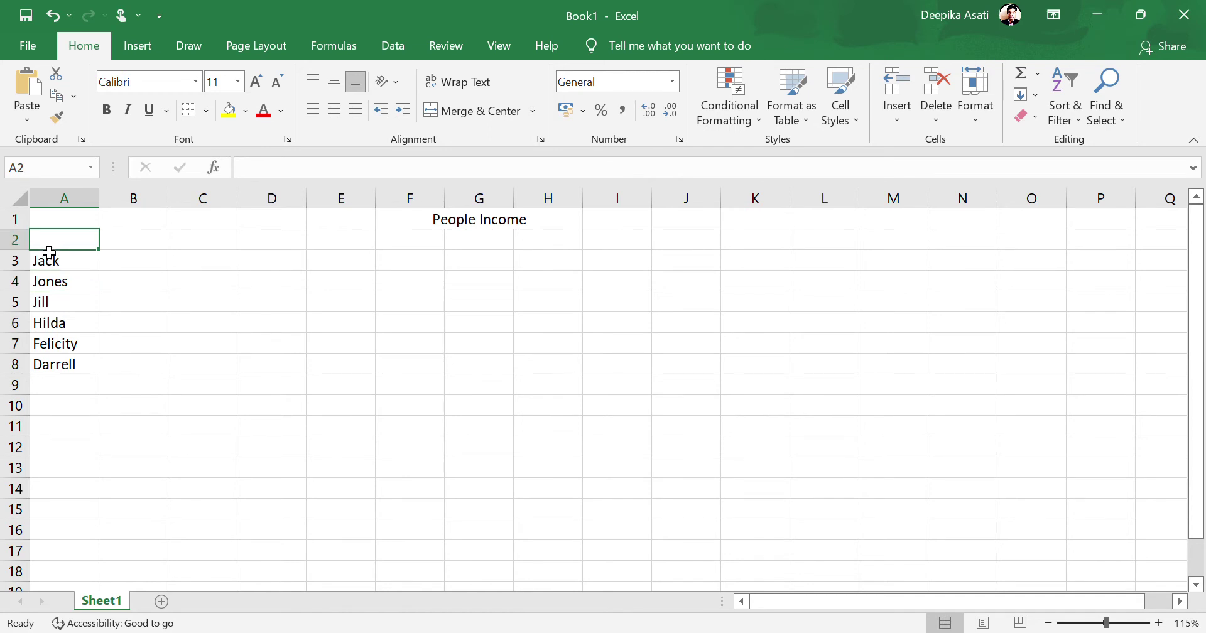
key(Down)
Step: Enter the column headings "Names:" in cell A2 and "Job:" in cell C2
click(49, 251)
double_click(59, 247)
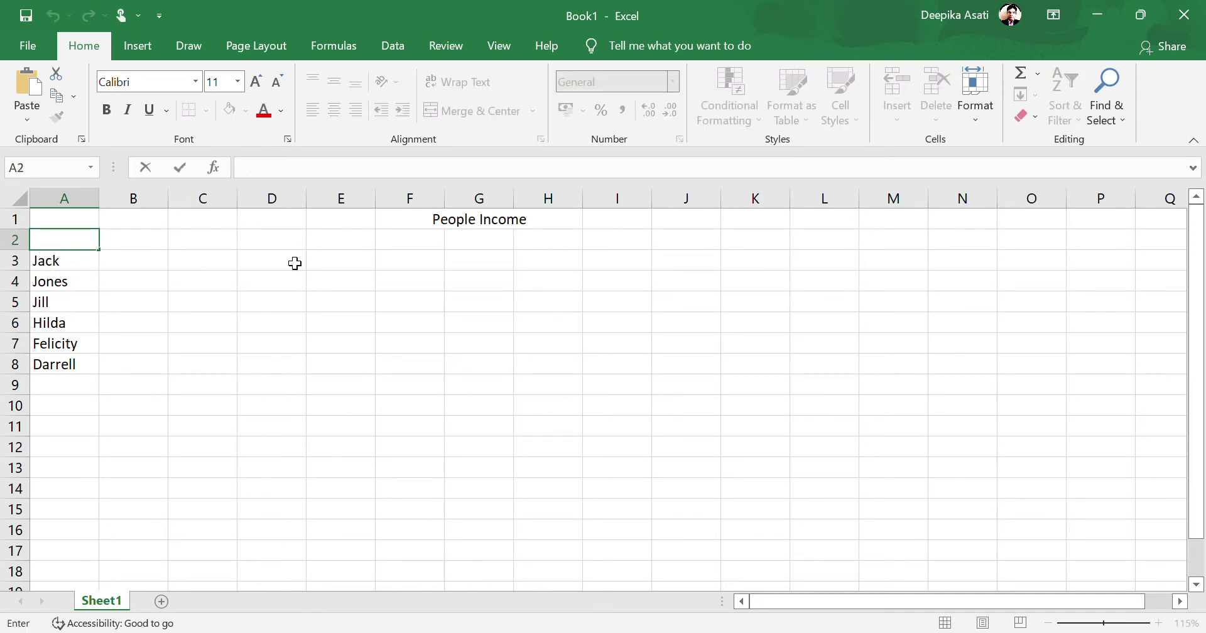
text(Names:)
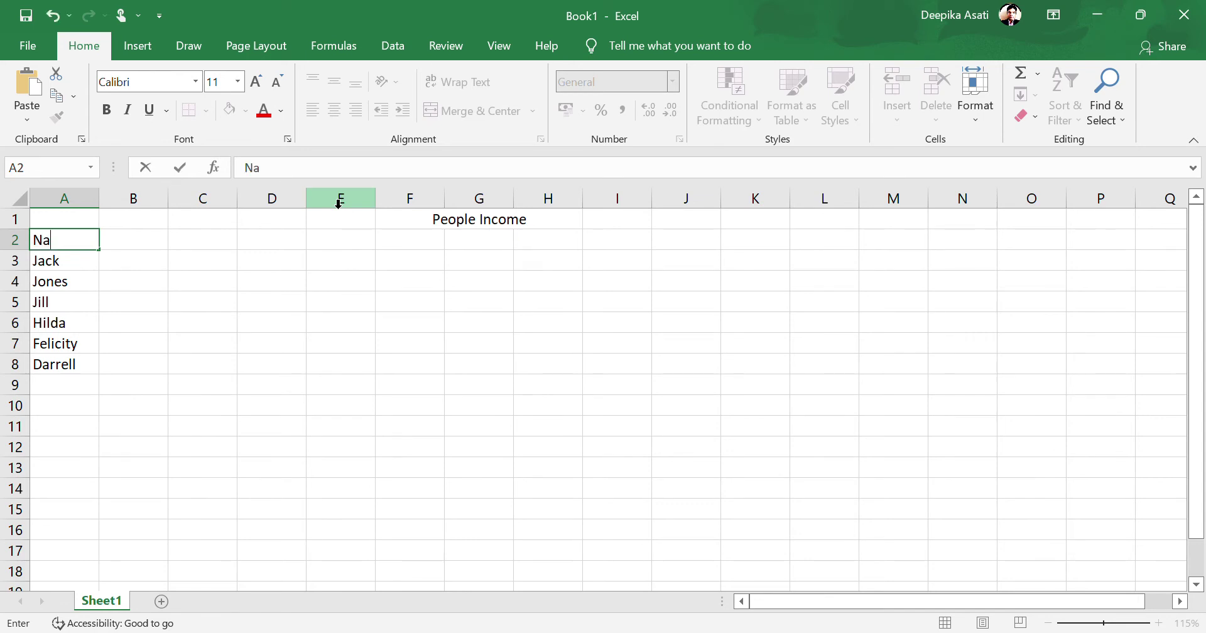
click(202, 240)
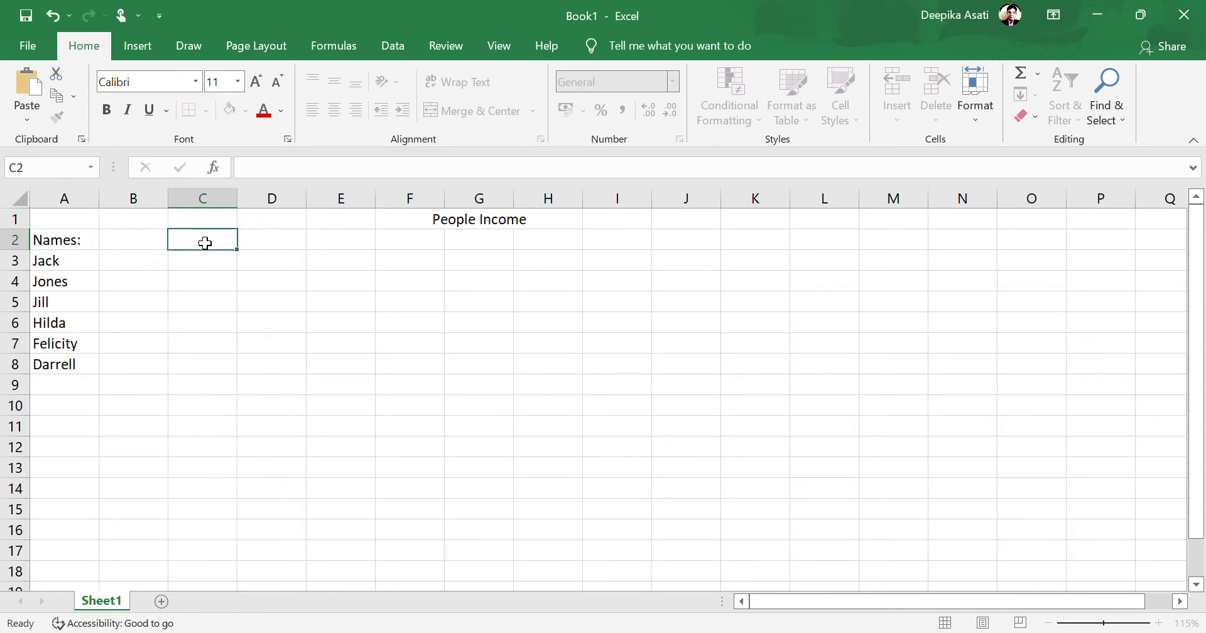
double_click(209, 247)
text(E)
key(BackSpace)
text(Job:)
Step: Enter the column headings "Income" in cell E2 and "Company" in cell G2
click(366, 245)
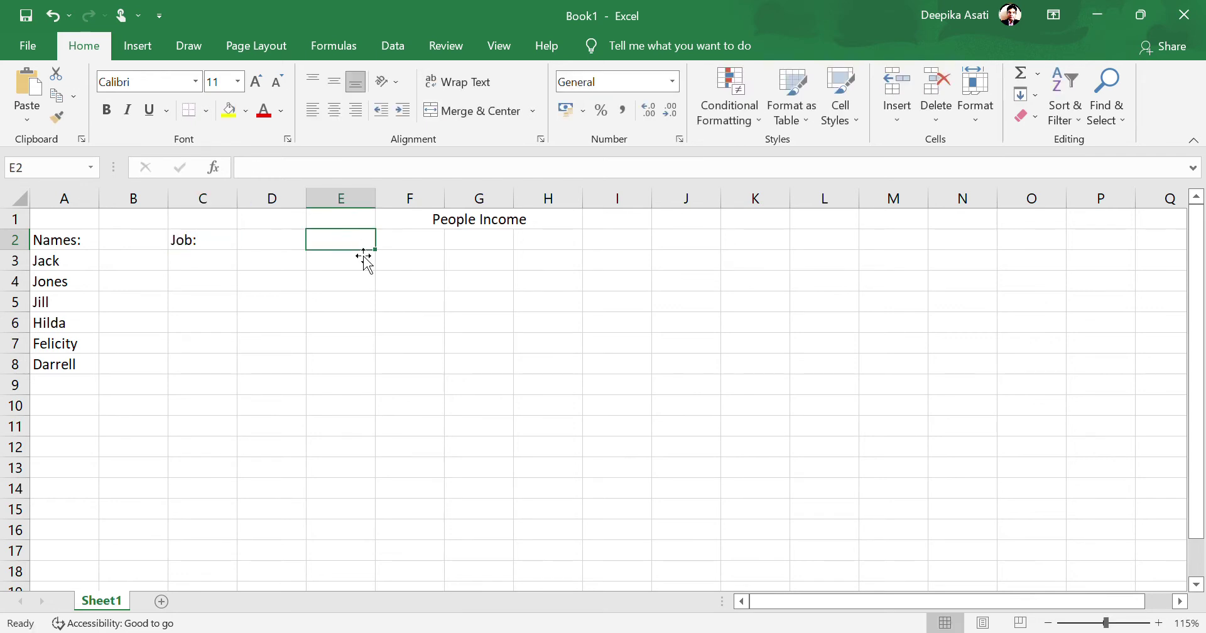
text(Income)
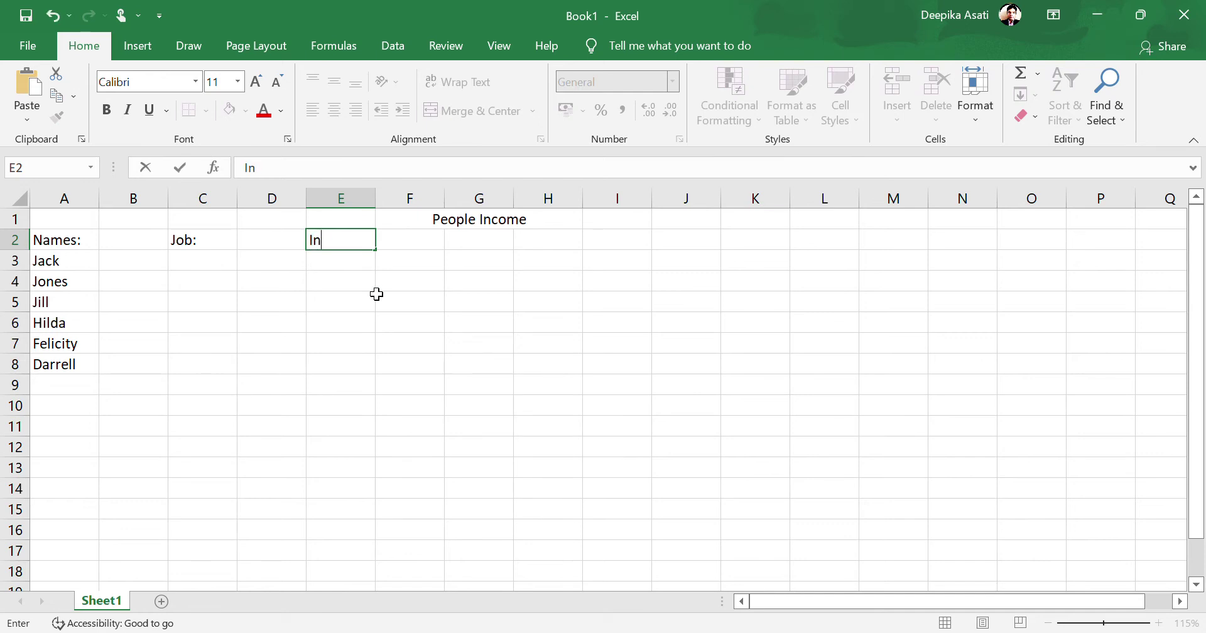
click(487, 247)
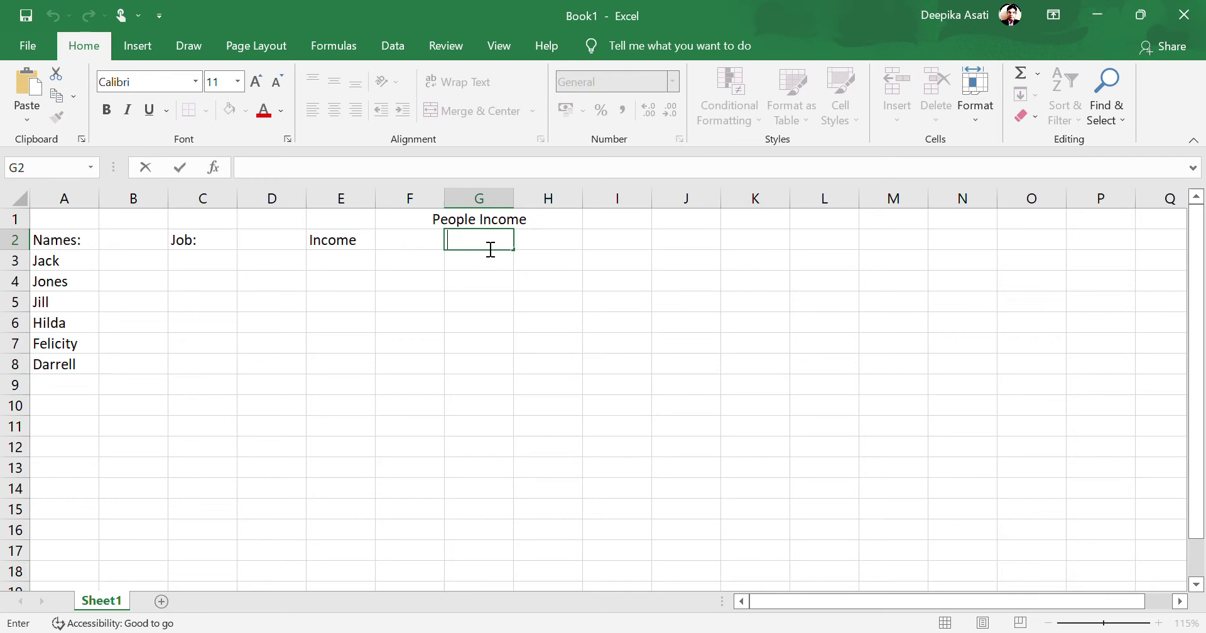
text(Company)
Step: Enter the job "Manager" in cell C3 and the income "$1800" in cell E3
double_click(221, 269)
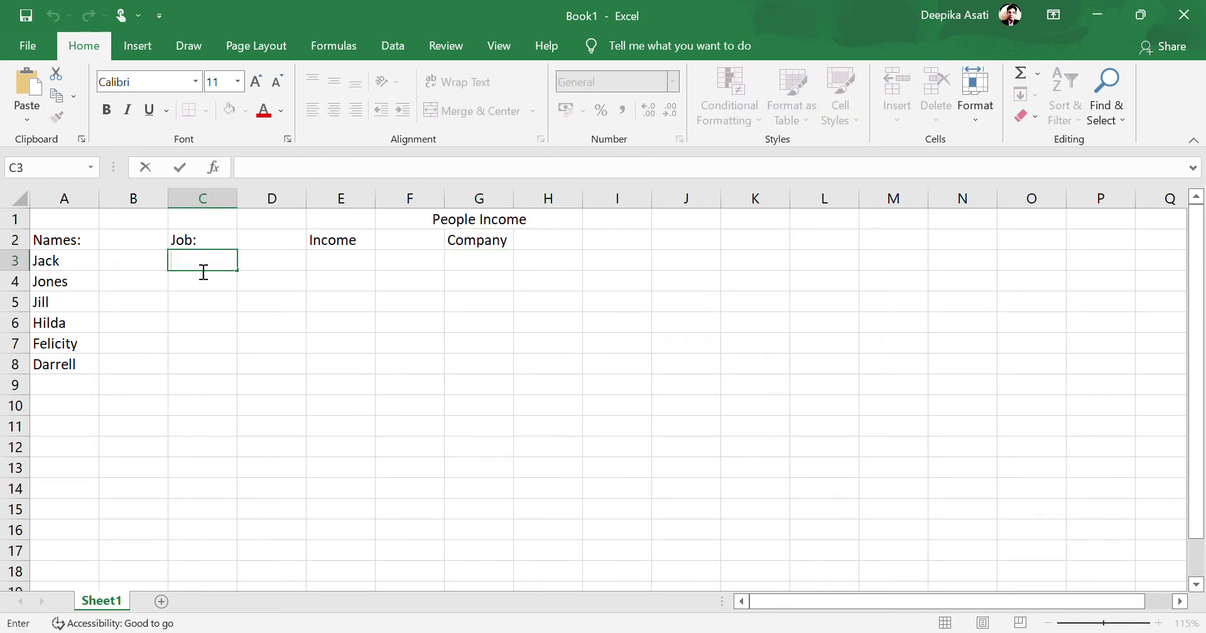
text(Manager)
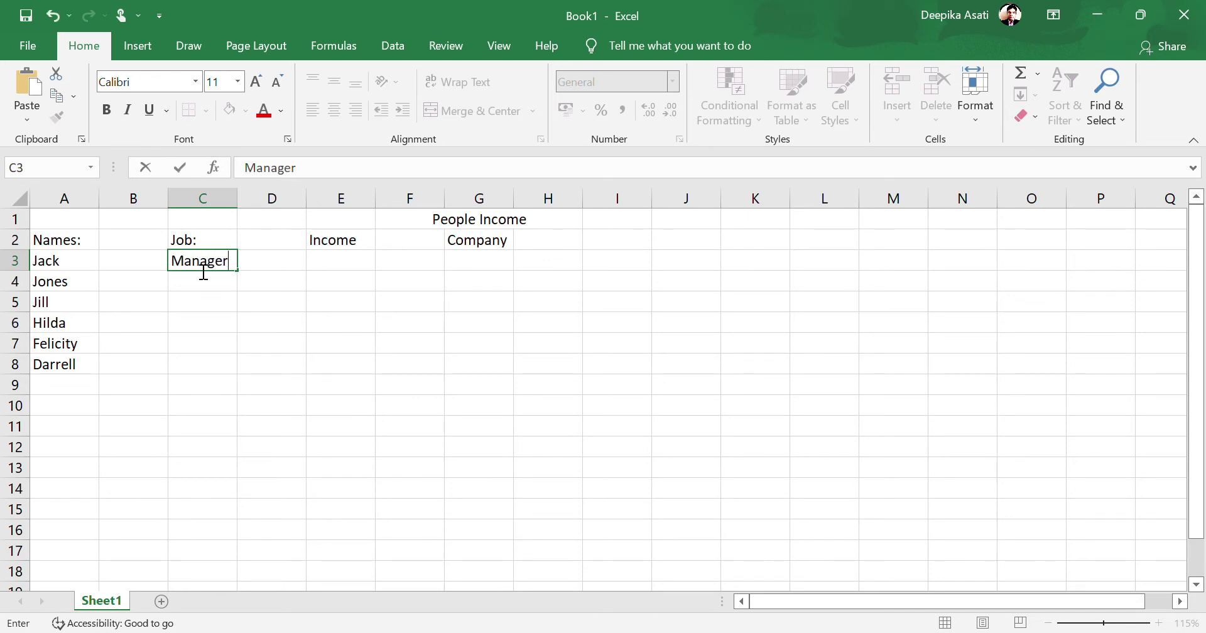
double_click(346, 268)
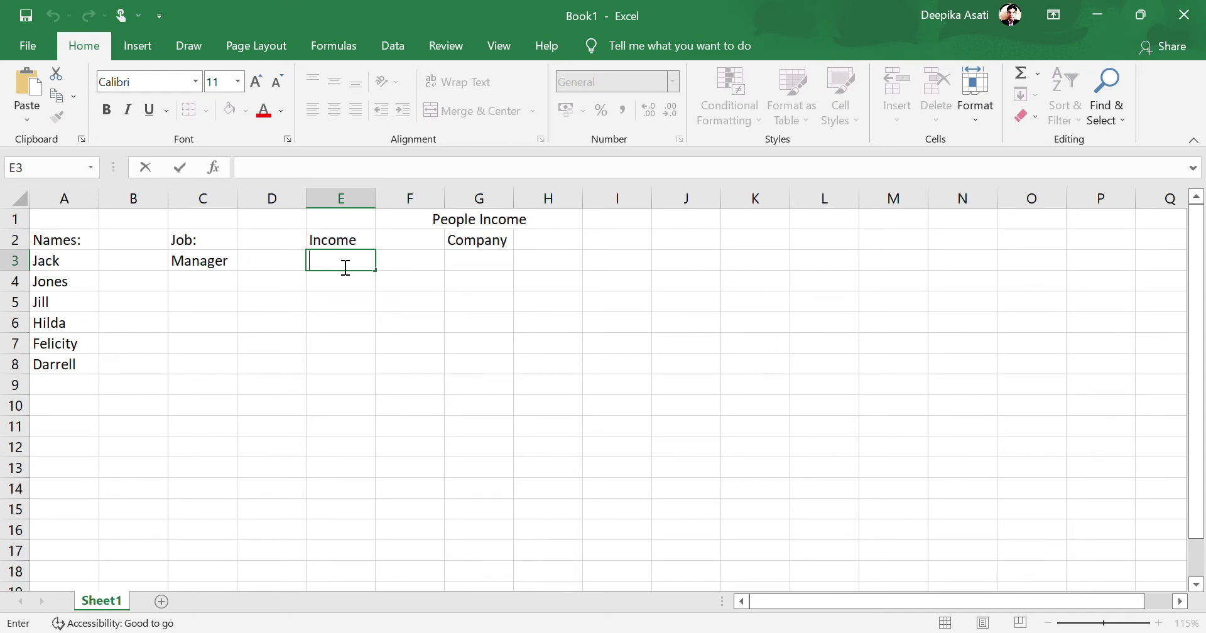
text(1800)
click(318, 270)
text($)
Step: Enter the company "StarkStudios" in cell G3 for the first person
double_click(480, 269)
text(S)
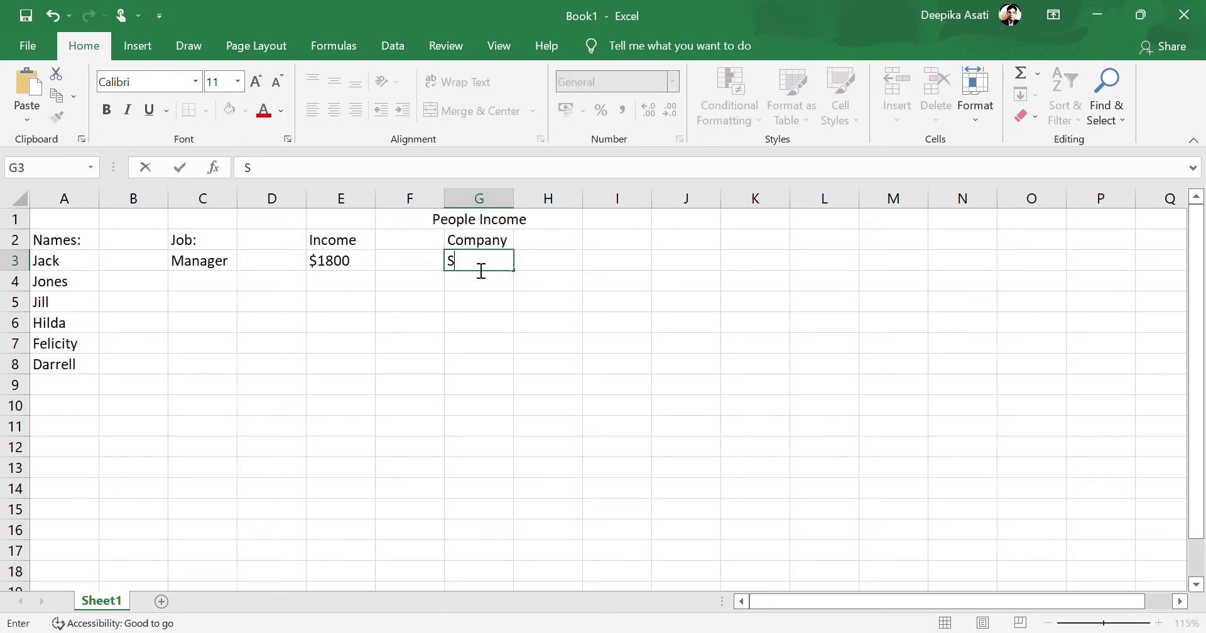
text(tarkS)
text(tudios)
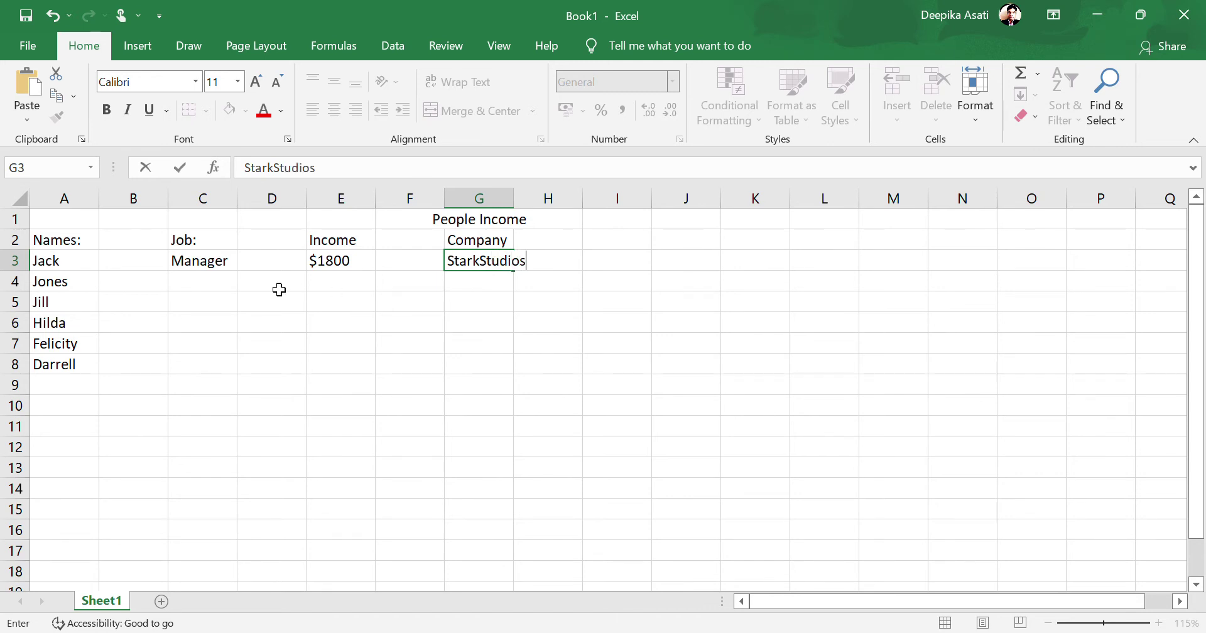
Step: Enter the job "Employee" in cell C4 and the income "$1500" in cell E4
click(210, 284)
double_click(210, 285)
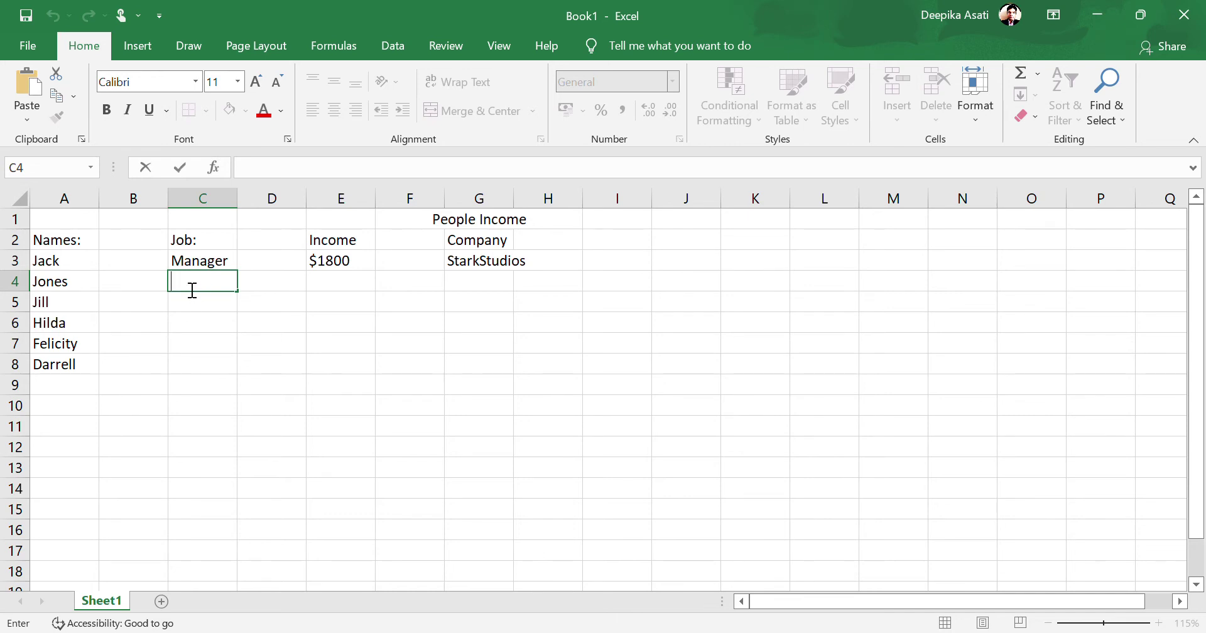
text(Employee)
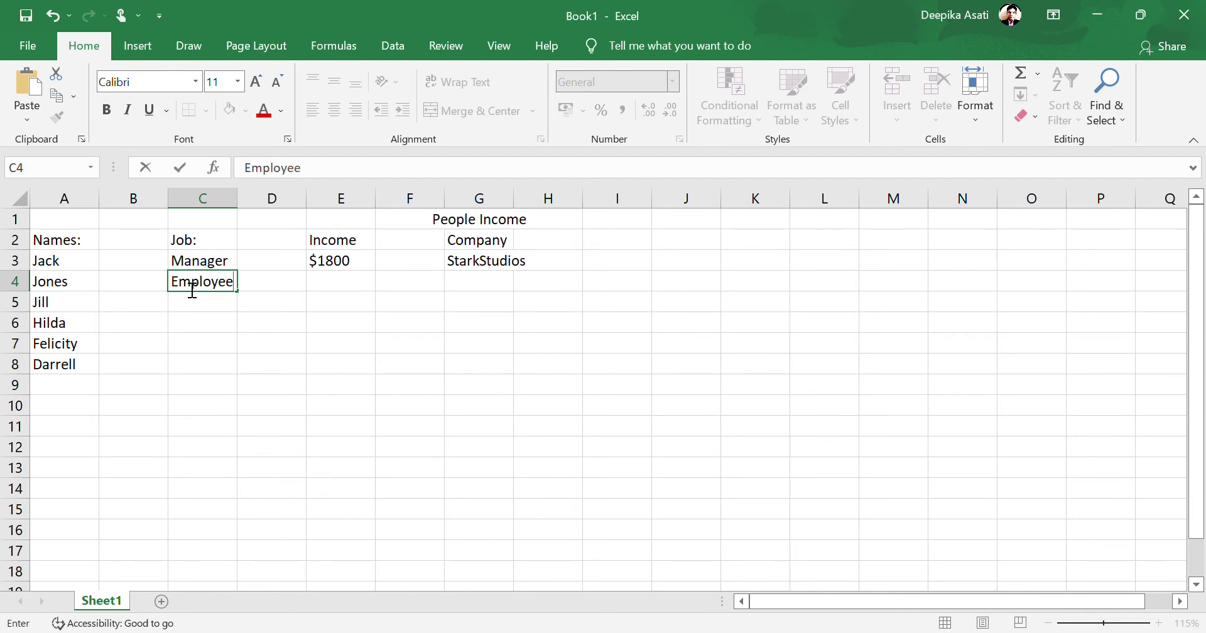
click(342, 292)
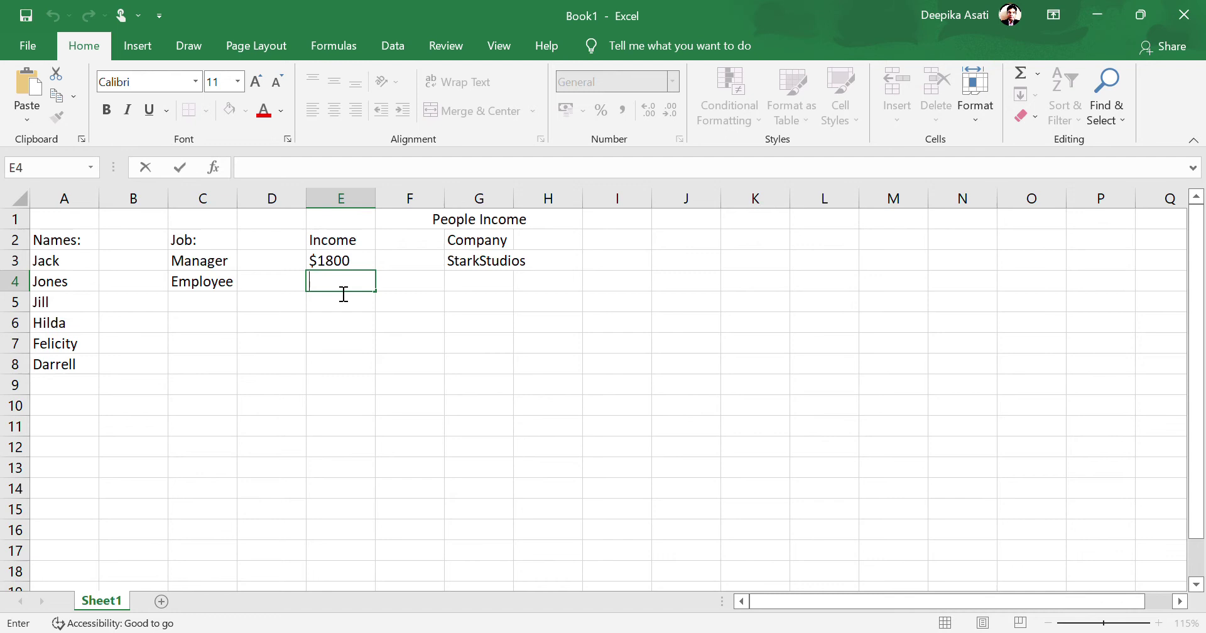
text(4)
key(BackSpace)
text($1500)
Step: Enter the company "TonyRods" in cell G4 for the second person
click(504, 286)
text(S)
key(BackSpace)
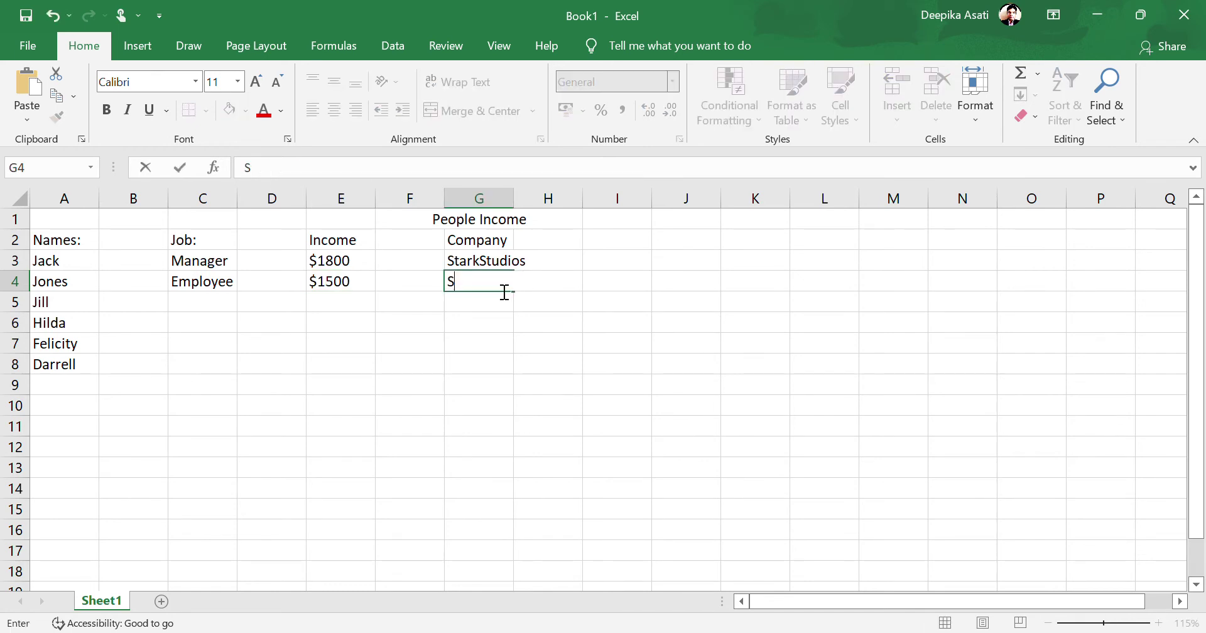
key(BackSpace)
text(TO)
key(BackSpace)
text(onyRods)
Step: Enter the job "Teacher" in cell C5 and the income "$1600" in cell E5
click(203, 311)
double_click(207, 313)
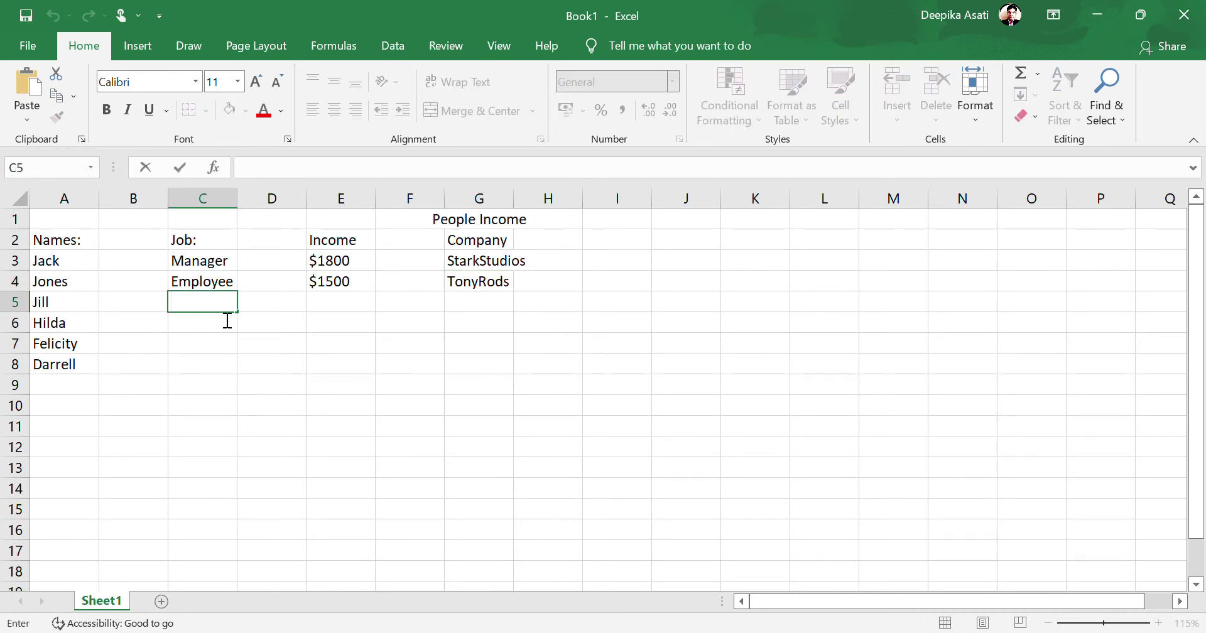
text(Teacher)
click(370, 308)
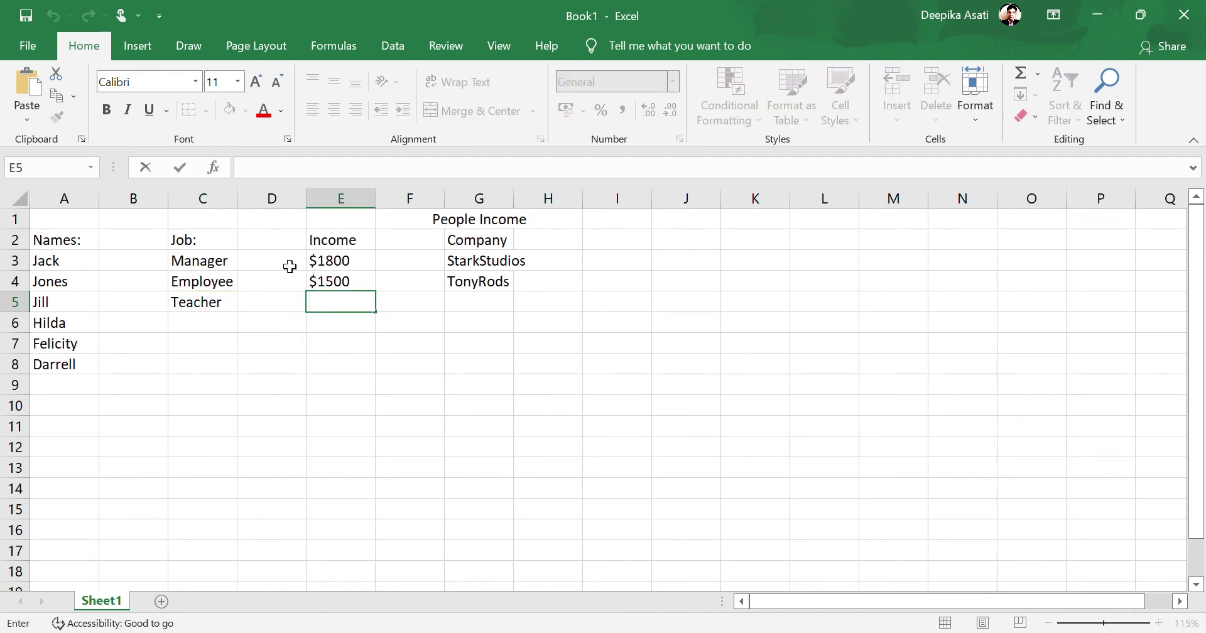
text($1)
text(600)
Step: Enter the company "Mark's School" in cell G5 for the third person
click(492, 302)
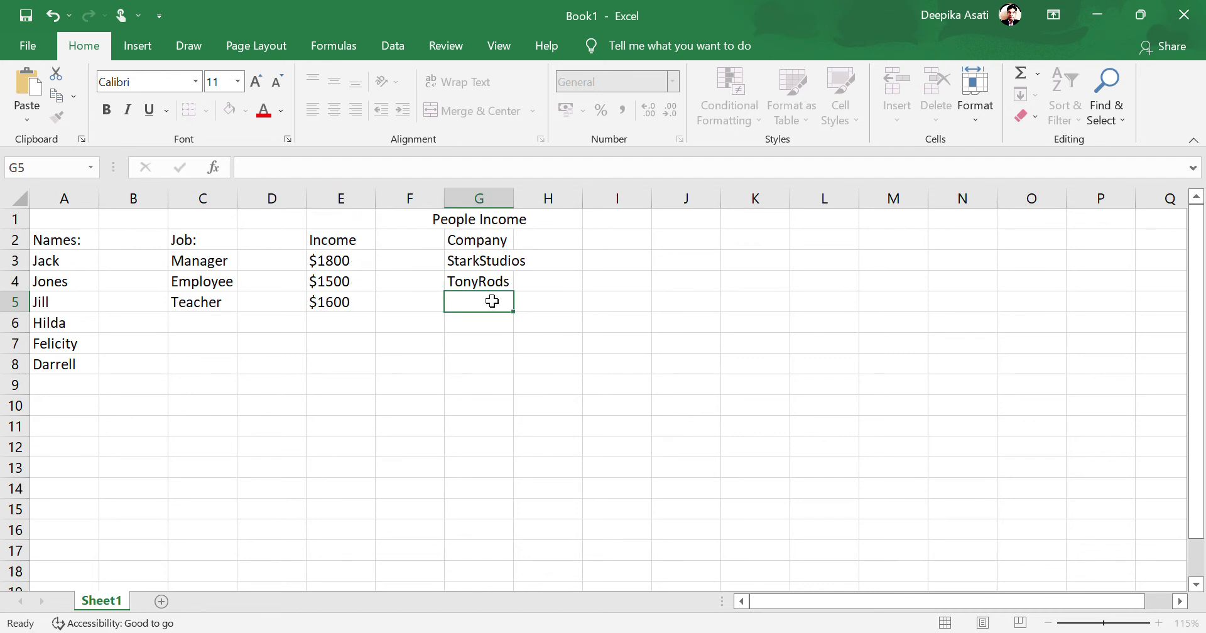
text(S)
key(BackSpace)
text(S)
key(BackSpace)
text(t)
key(BackSpace)
key(BackSpace)
key(BackSpace)
text(M)
key(BackSpace)
text(Mark's Sc)
key(BackSpace)
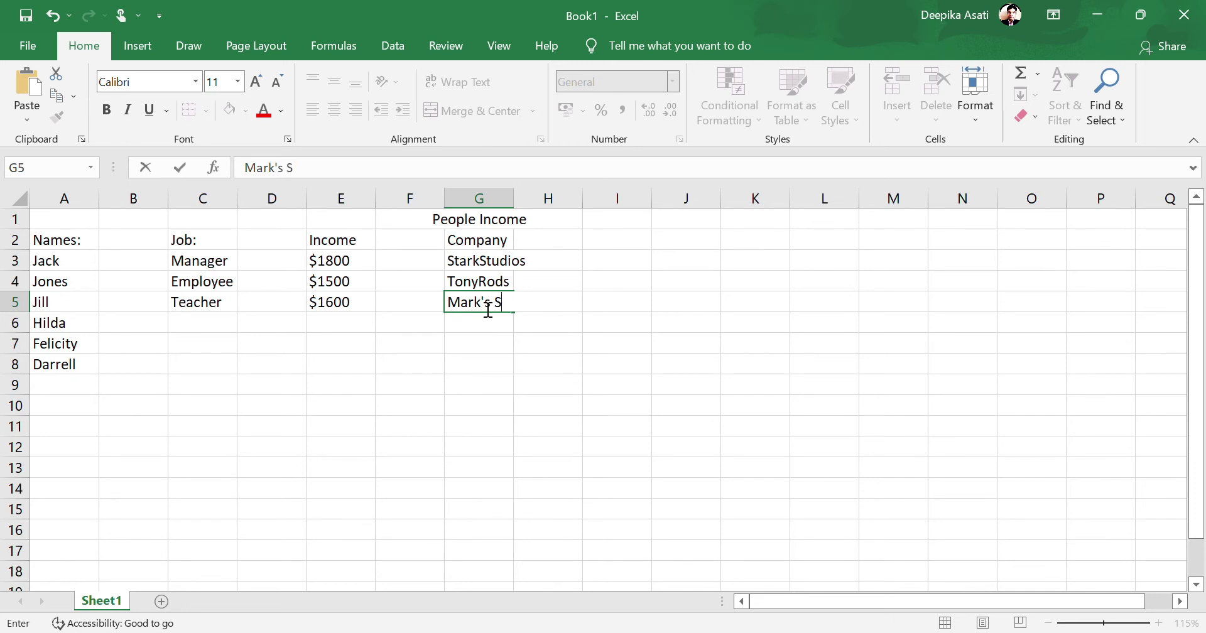
key(BackSpace)
text(School)
Step: Enter the job "Engineer" in cell C6 and the income "$2500" in cell E6
click(212, 330)
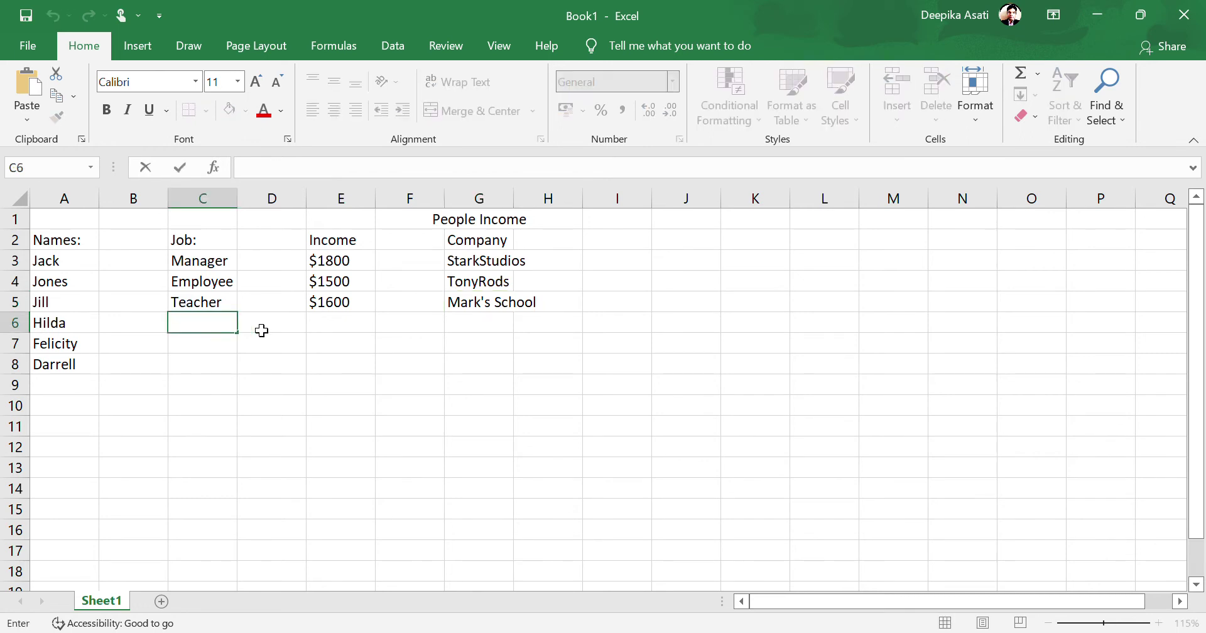
drag(493, 261, 169, 345)
click(210, 334)
text(Engineer)
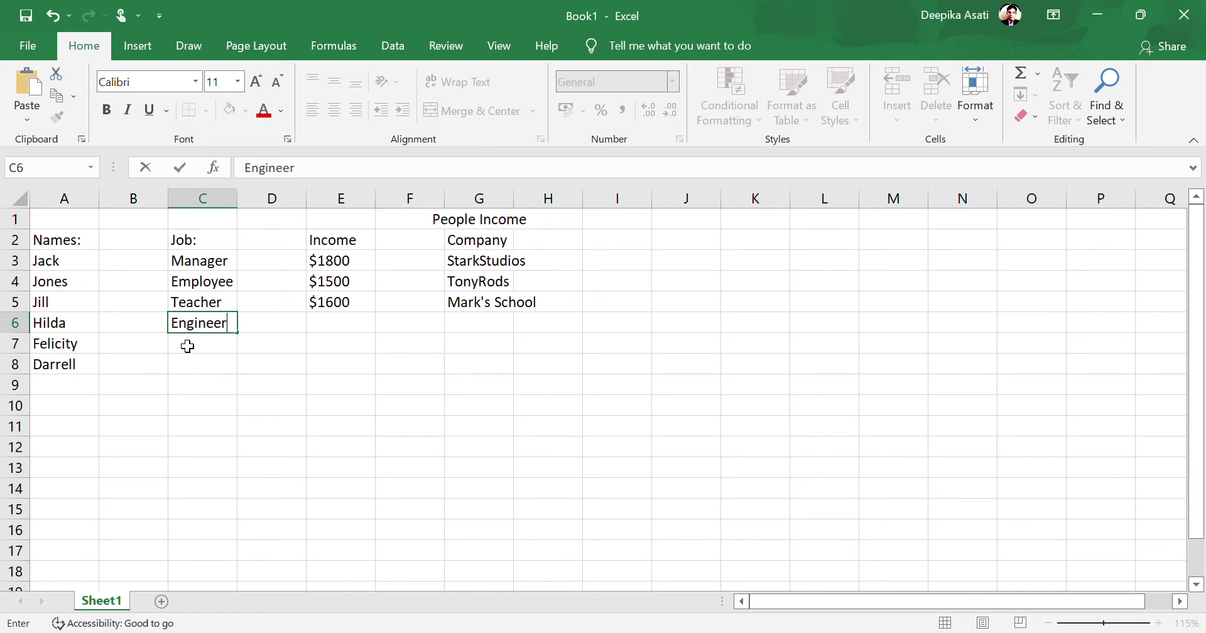
click(342, 328)
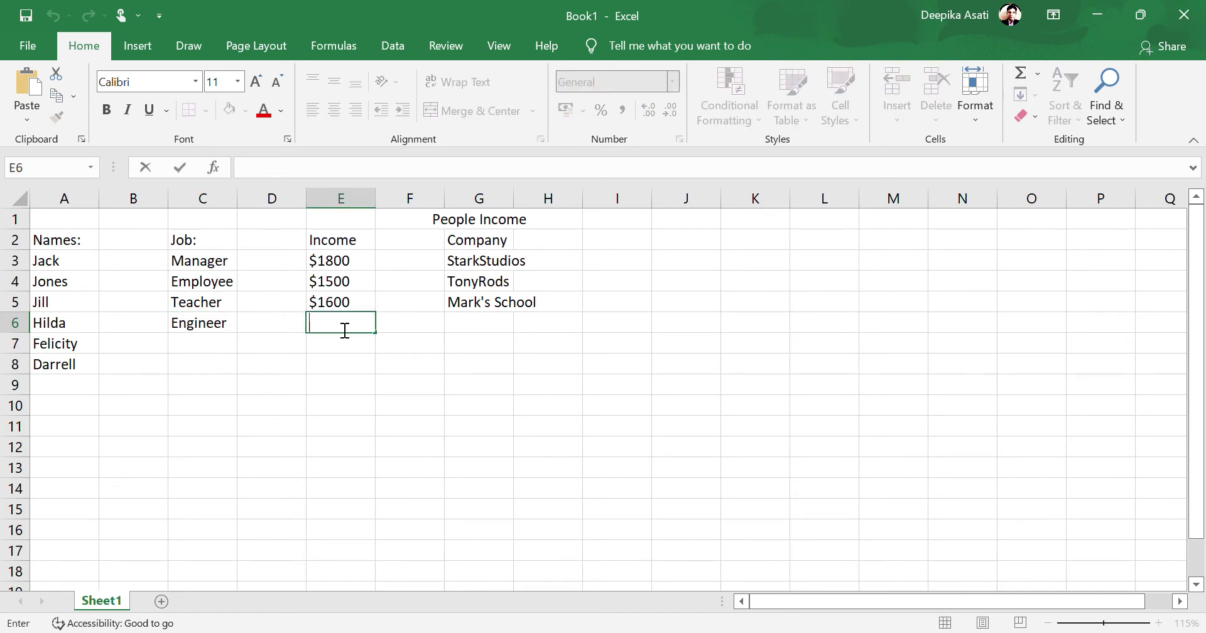
text($2500)
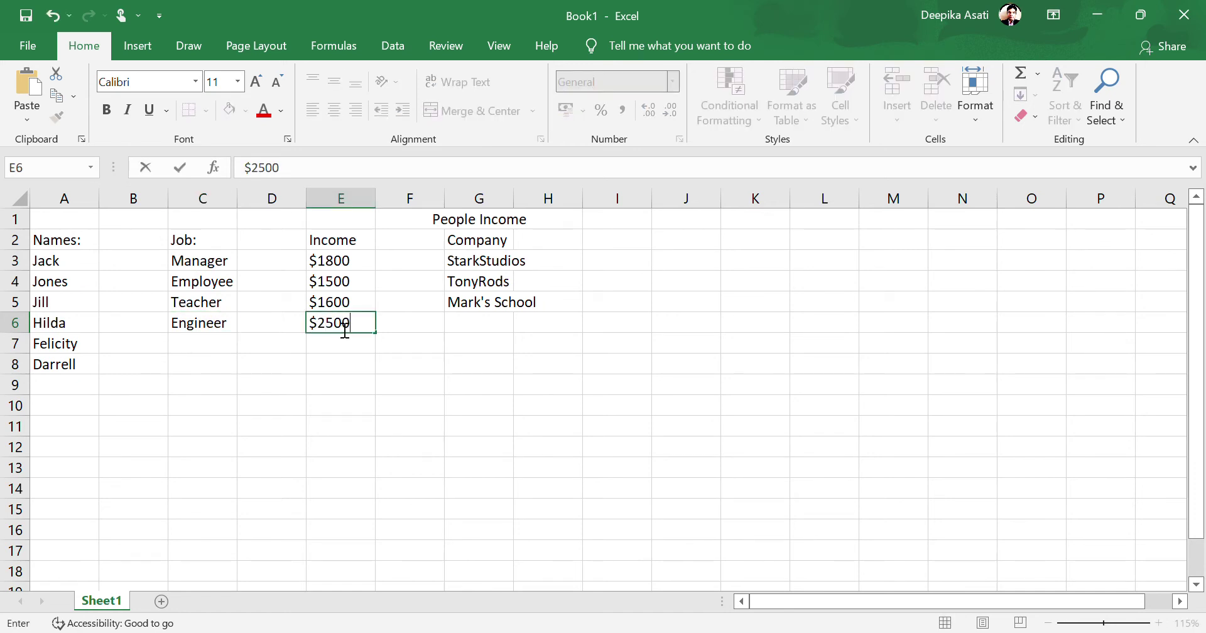
Step: Enter the company "NotenMark" in cell G6 for the fourth person
click(501, 330)
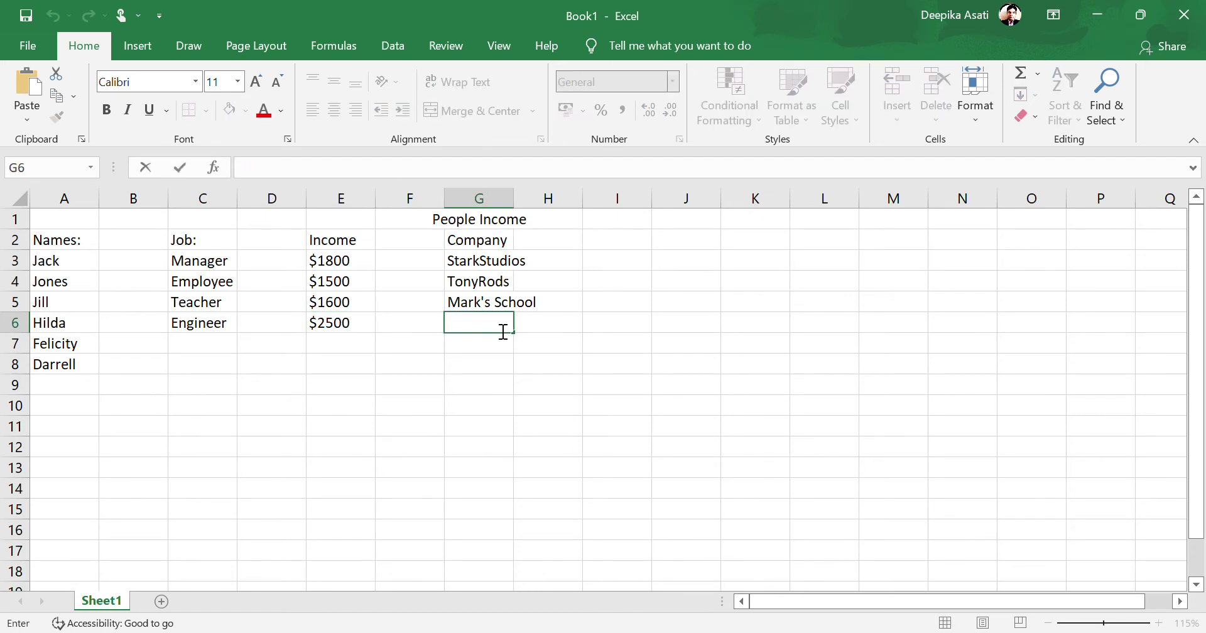
text(S)
key(BackSpace)
key(BackSpace)
text(NotenMark)
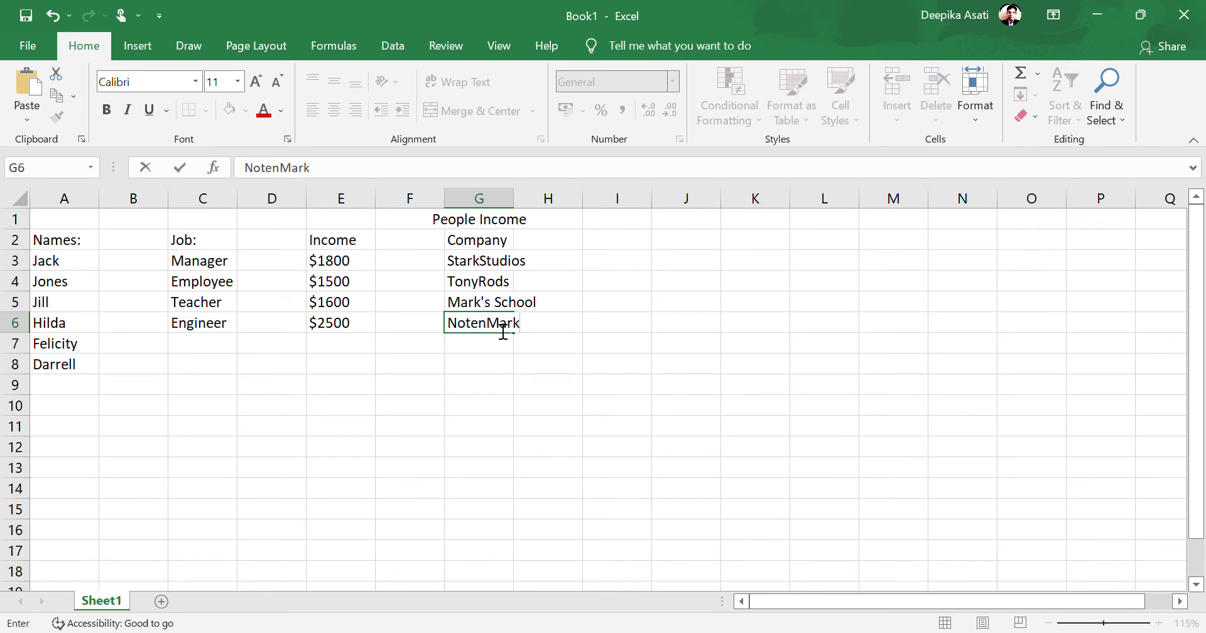
Step: Enter the job "Doctor" in cell C7 and the income "$4600" in cell E7
click(201, 355)
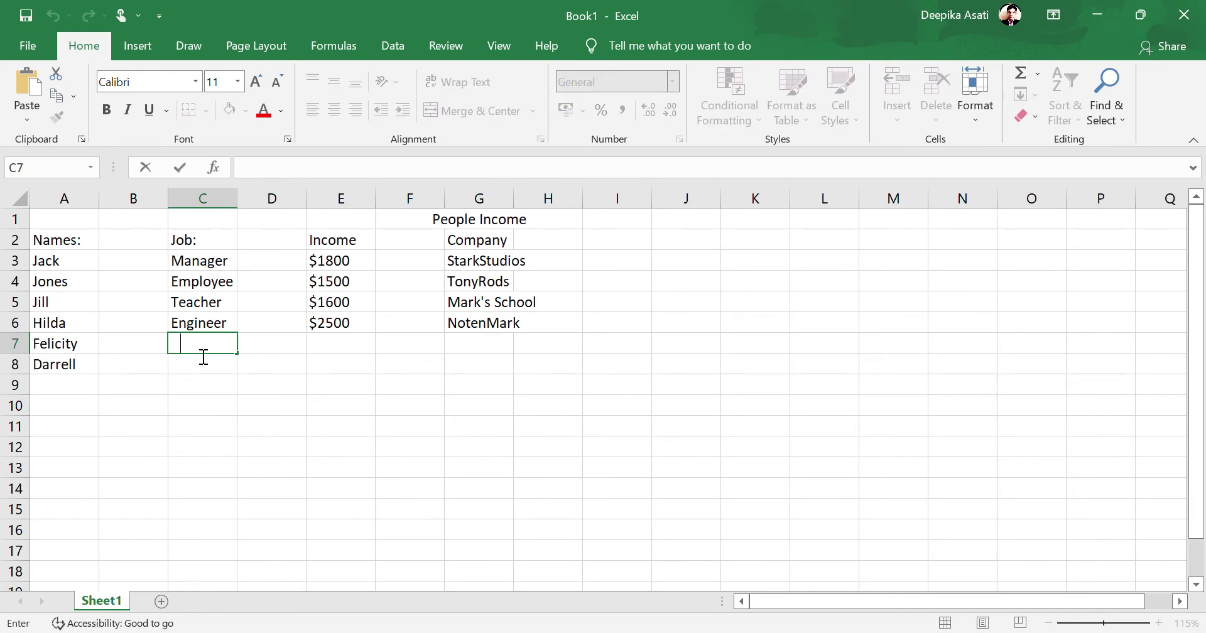
text(Doctor)
click(371, 350)
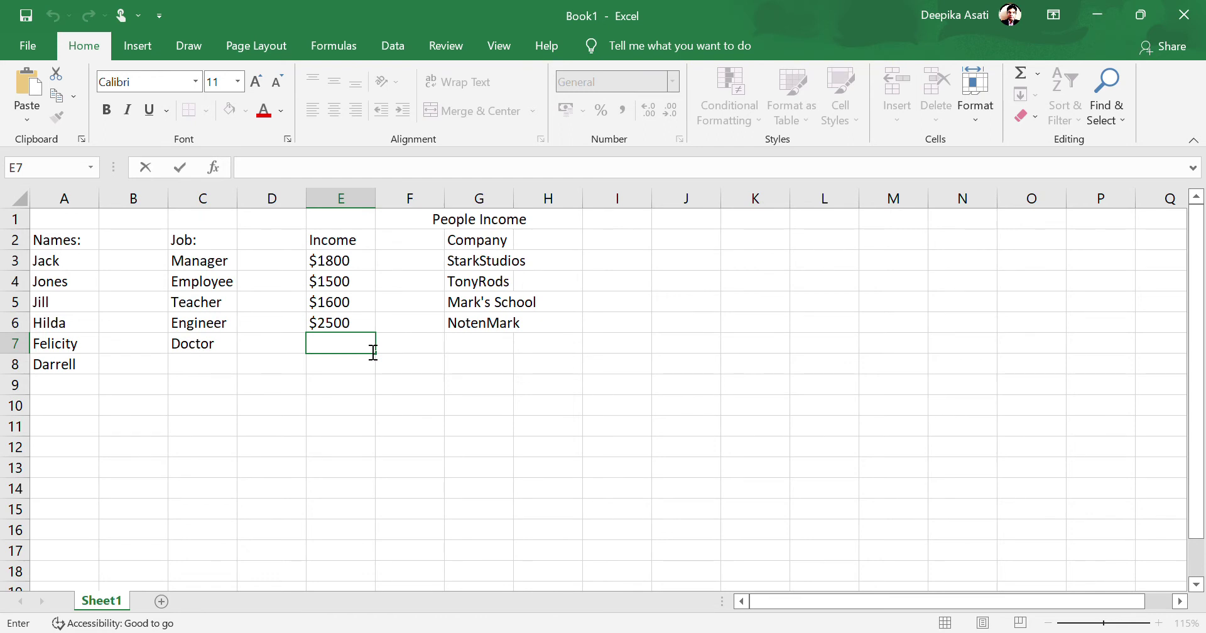
text(4600)
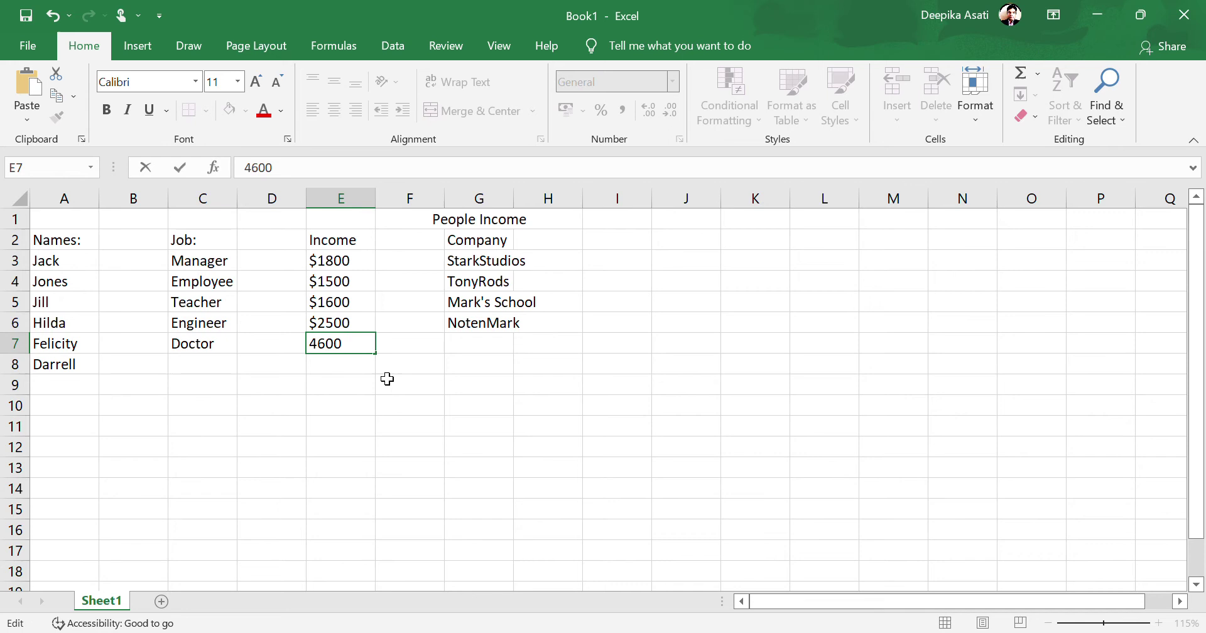
key(Home)
text($)
Step: Enter the company "NMS Hospital" in cell G7 for the fifth person
click(477, 348)
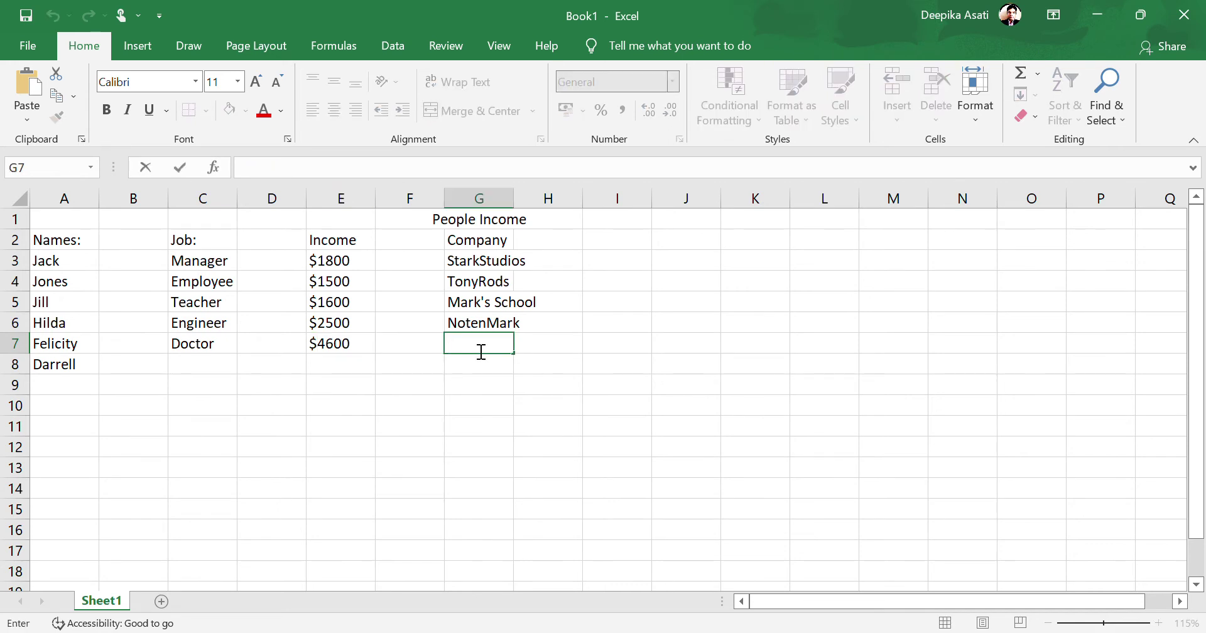
text(N)
key(BackSpace)
text(NMA)
key(BackSpace)
key(BackSpace)
key(BackSpace)
text(MS Hospital)
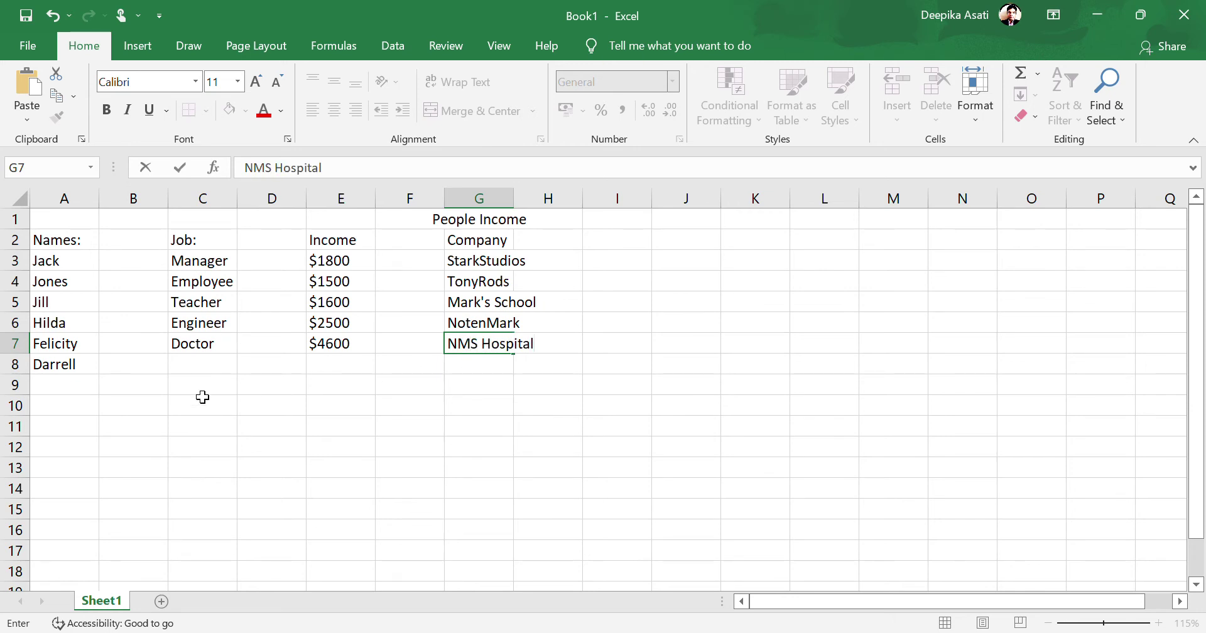
Step: Enter the job "Chief Reporter" in cell C8 and the income "$4560" in cell E8
click(201, 369)
key(BackSpace)
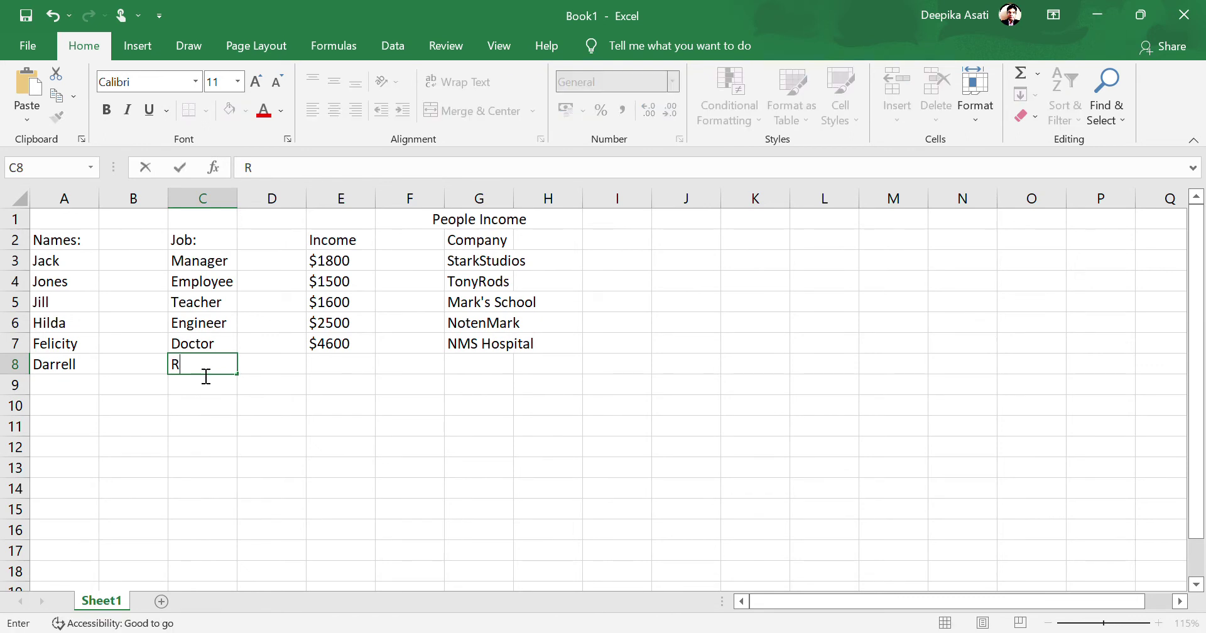
text(Chier)
text( Repor)
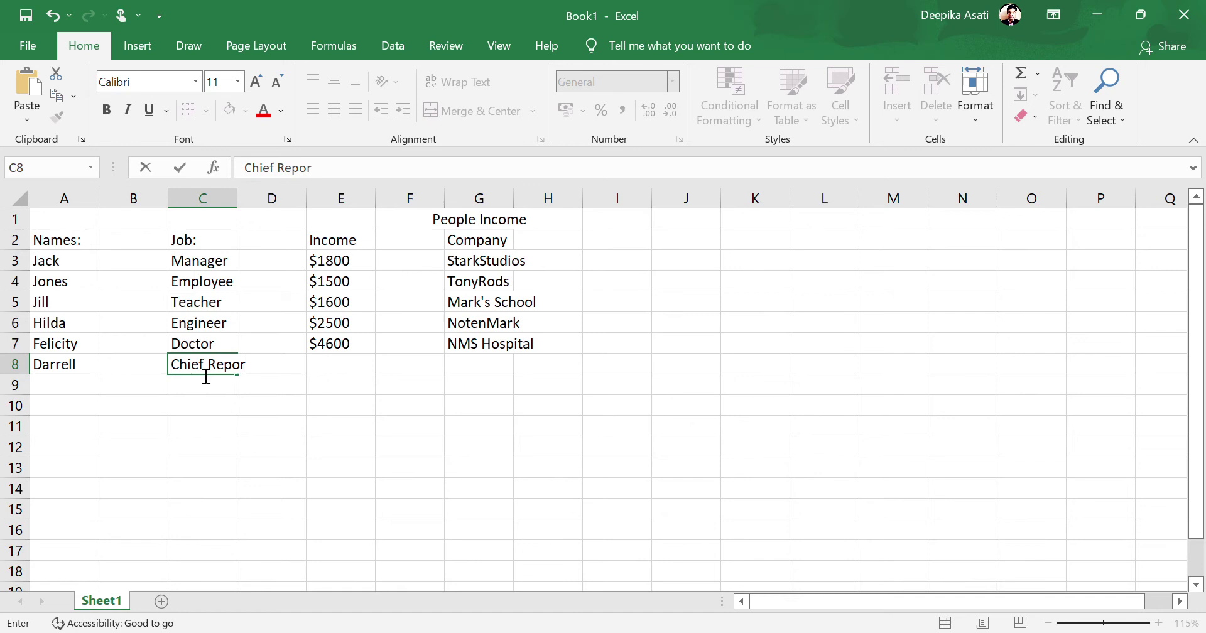
text(ter)
click(337, 371)
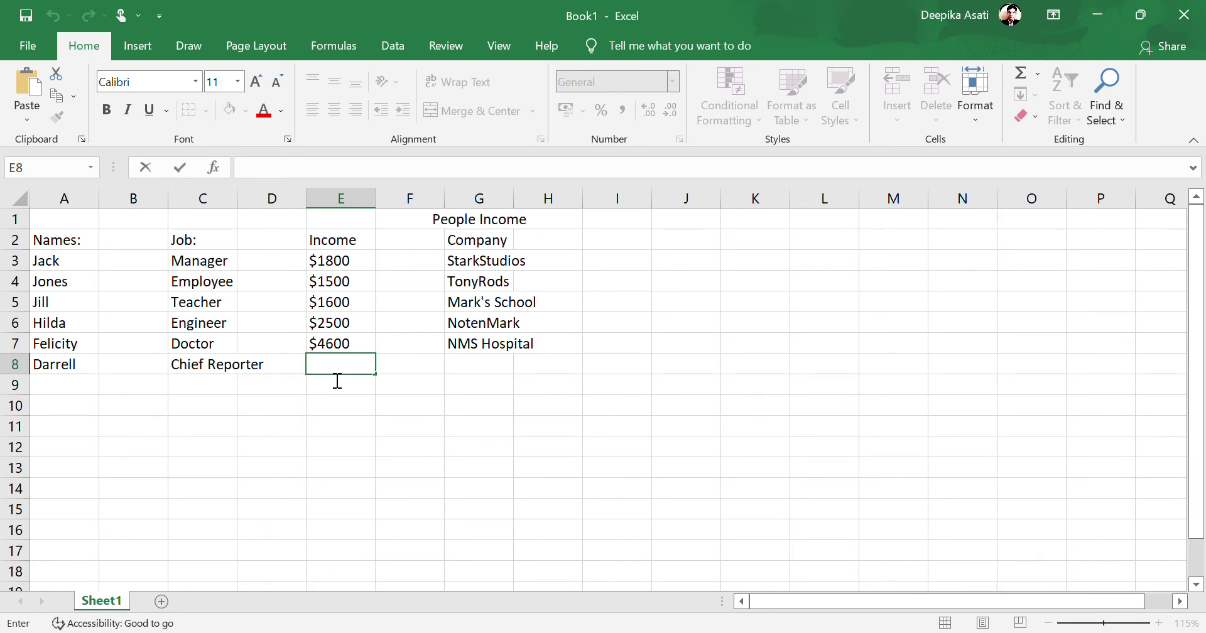
text(4560)
click(319, 376)
text($)
Step: Enter the company "Daily Reporters" in cell G8 for the last person
click(485, 369)
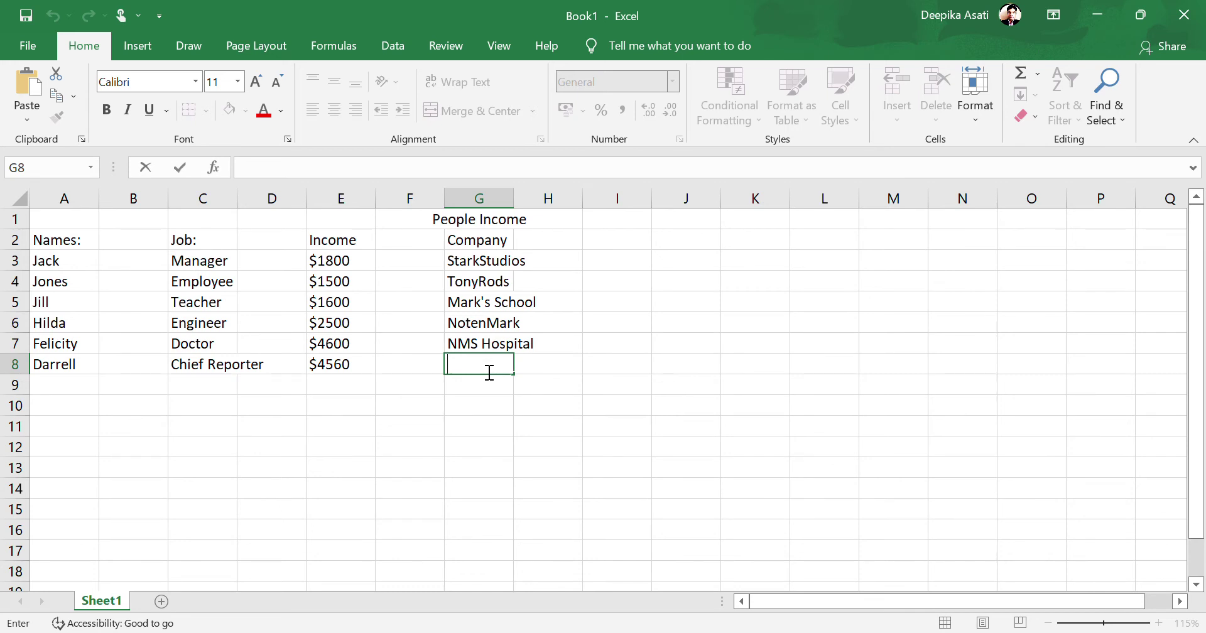
text(M)
key(BackSpace)
key(BackSpace)
text(Daily Repor)
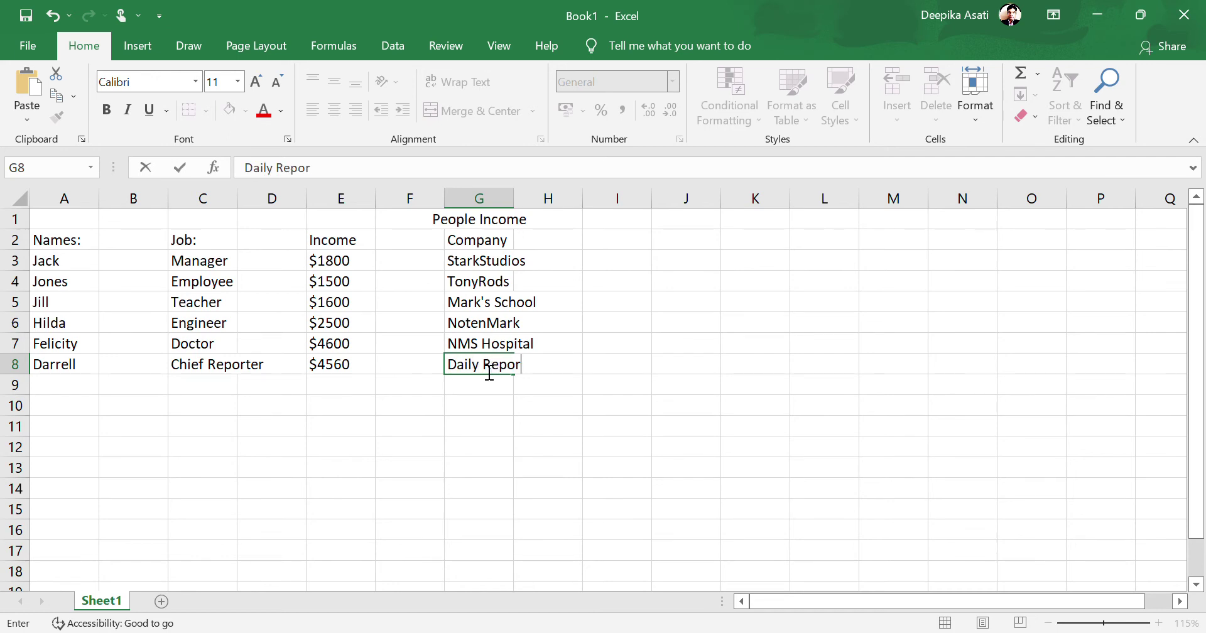
text(ters)
click(543, 230)
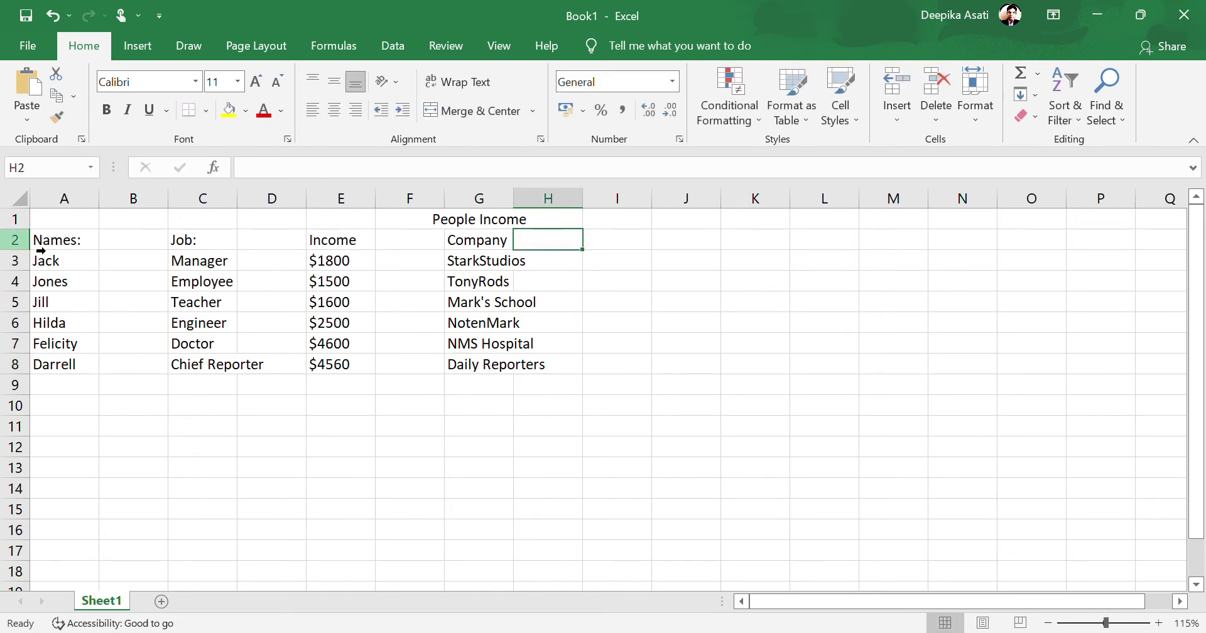
Step: Copy the table in A2:H8 and paste the copy starting at cell A11
drag(41, 244, 649, 396)
click(214, 281)
drag(40, 245, 250, 326)
key(ctrl+c)
click(442, 365)
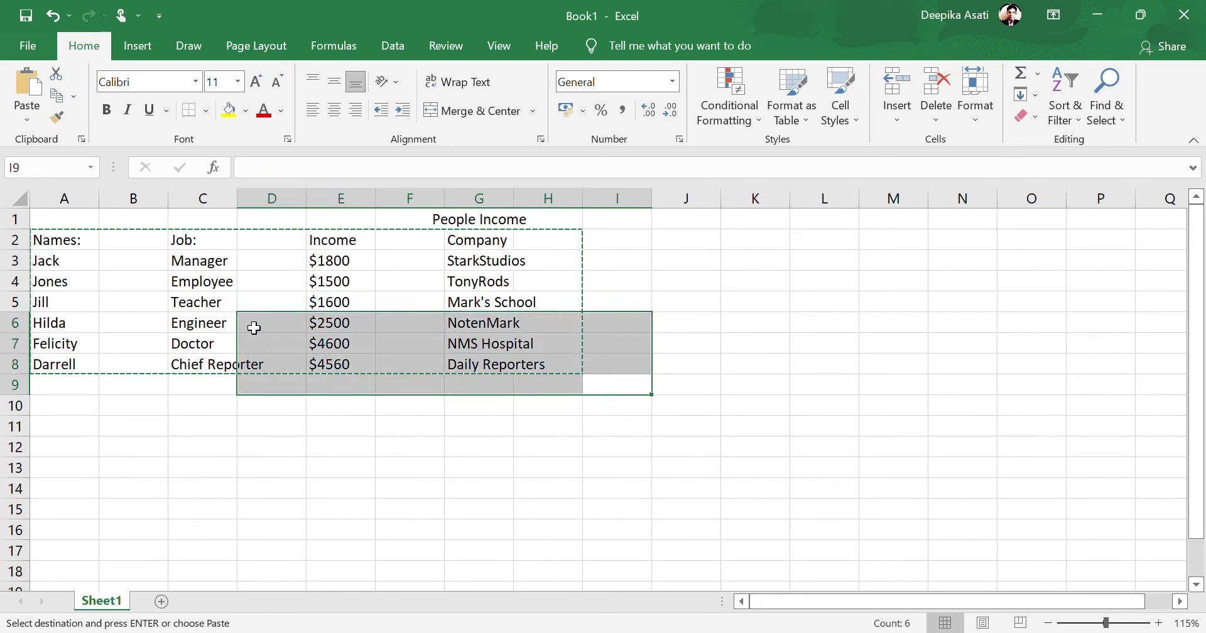
click(78, 431)
key(ctrl+v)
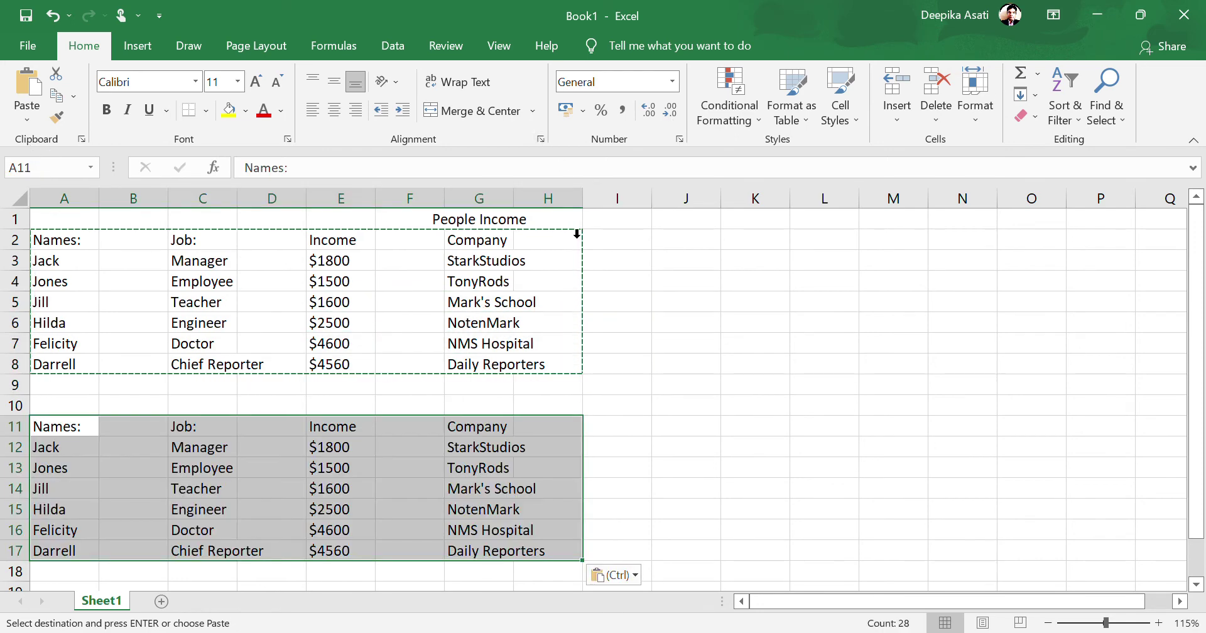
Step: Clear the contents of the original table in rows 2 to 8, columns A to I
drag(631, 371, 13, 245)
key(BackSpace)
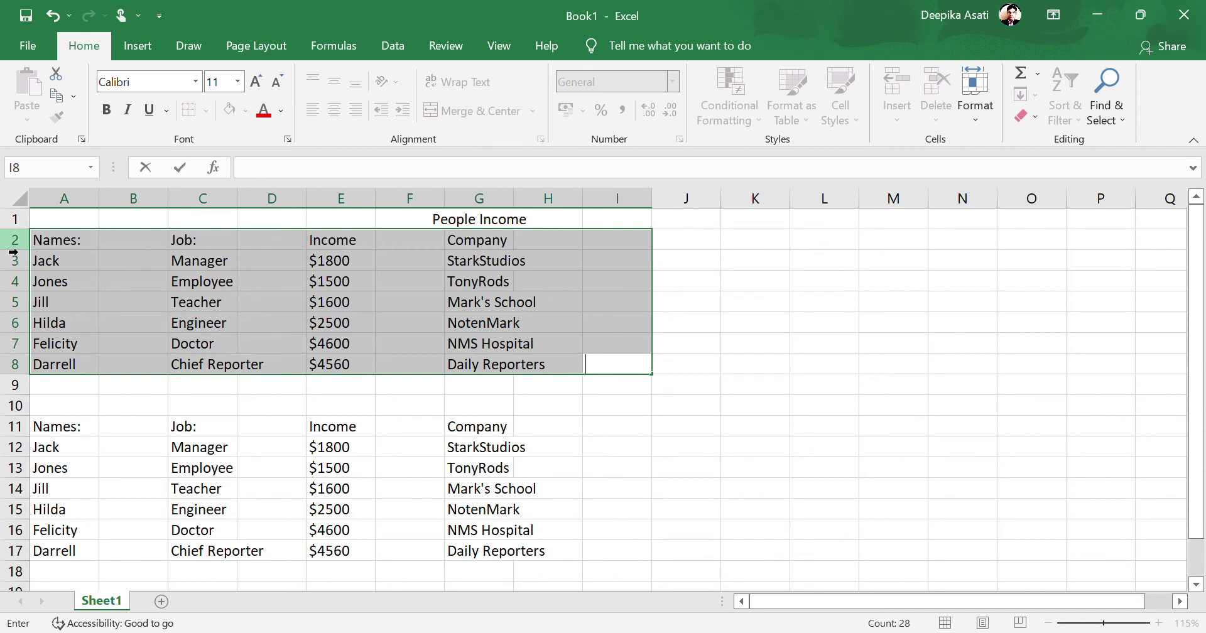
click(595, 387)
drag(603, 364, 49, 248)
key(Delete)
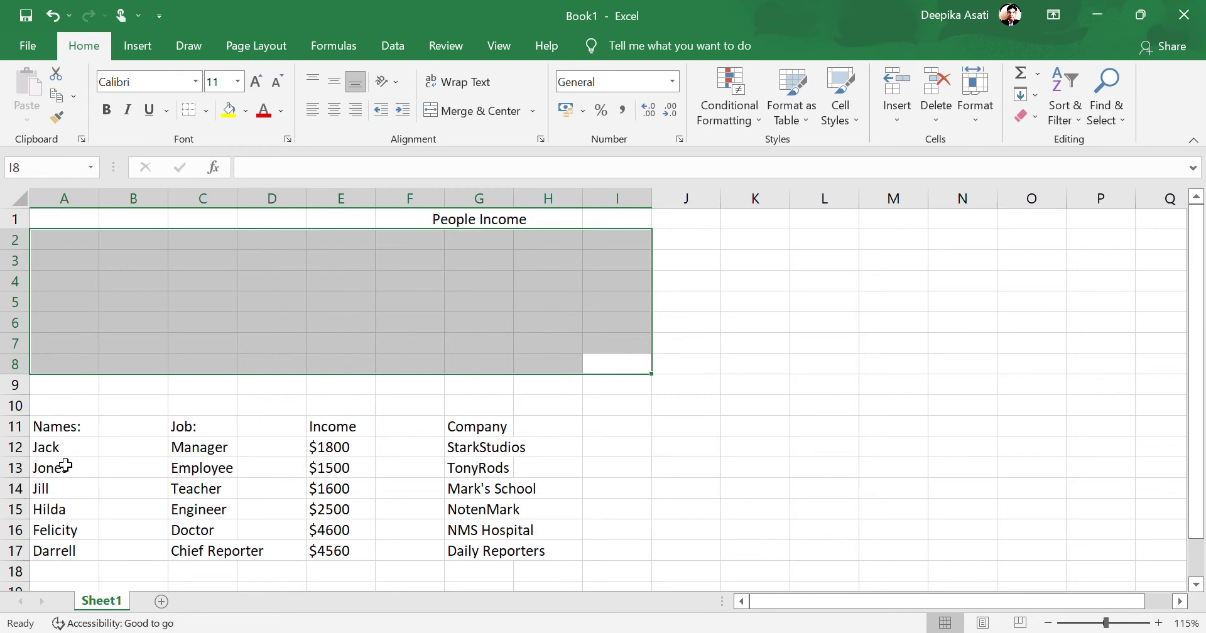
Step: Clear the contents of the pasted table in A11:H17
click(39, 431)
drag(39, 431, 577, 558)
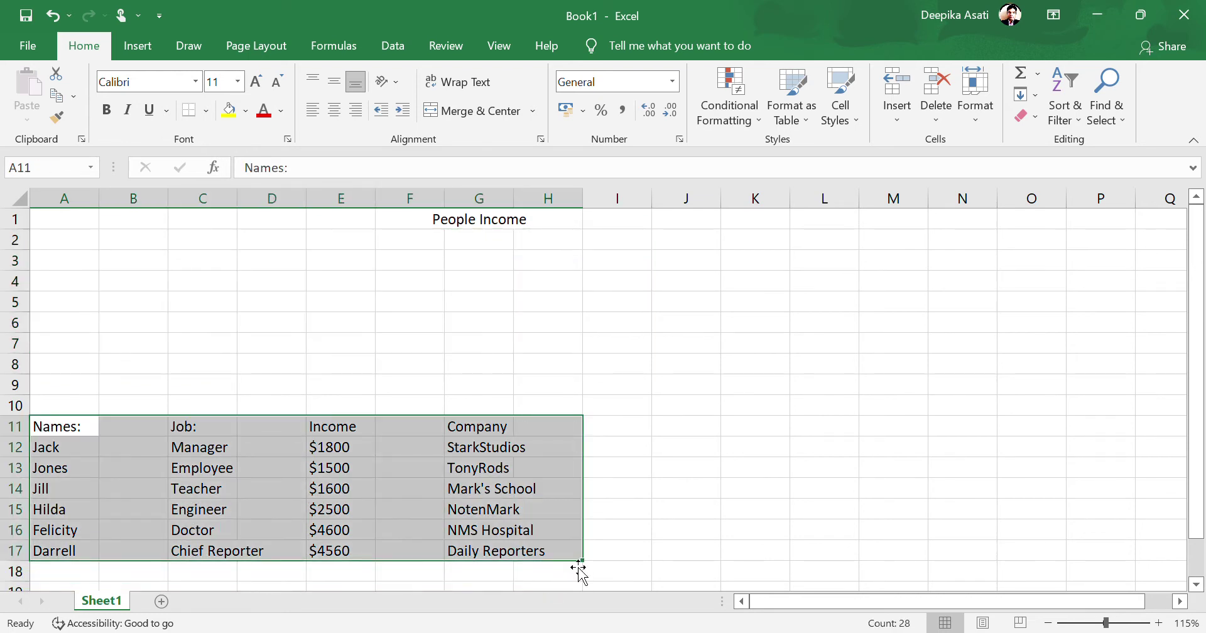
key(Delete)
click(52, 288)
click(55, 268)
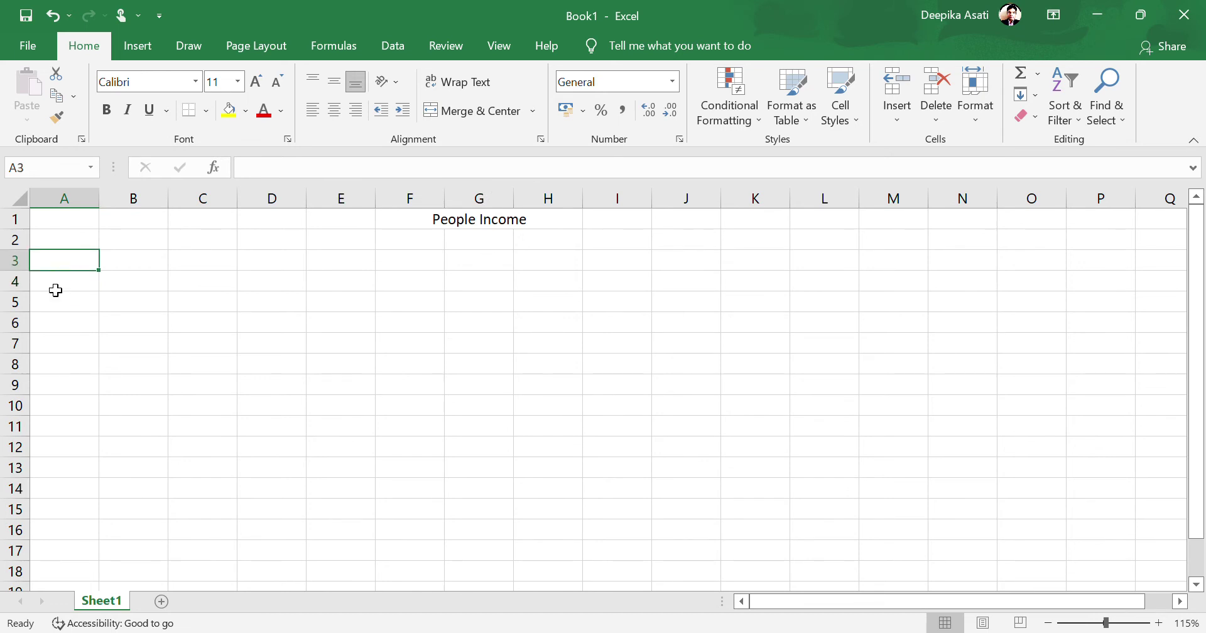
click(57, 297)
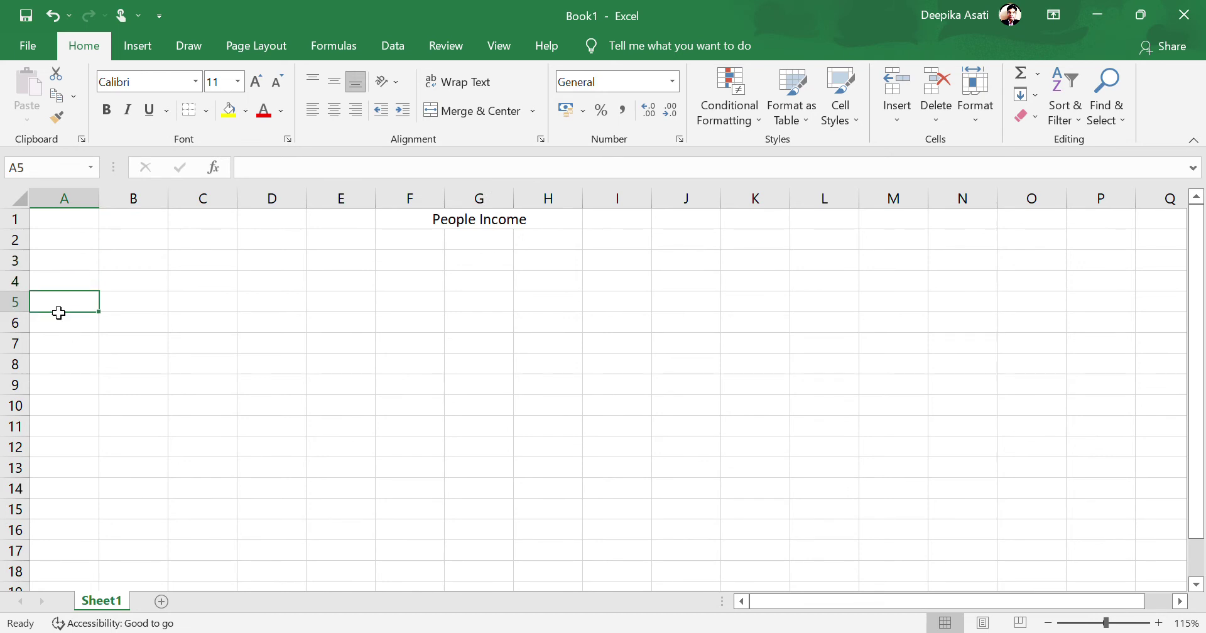
click(111, 278)
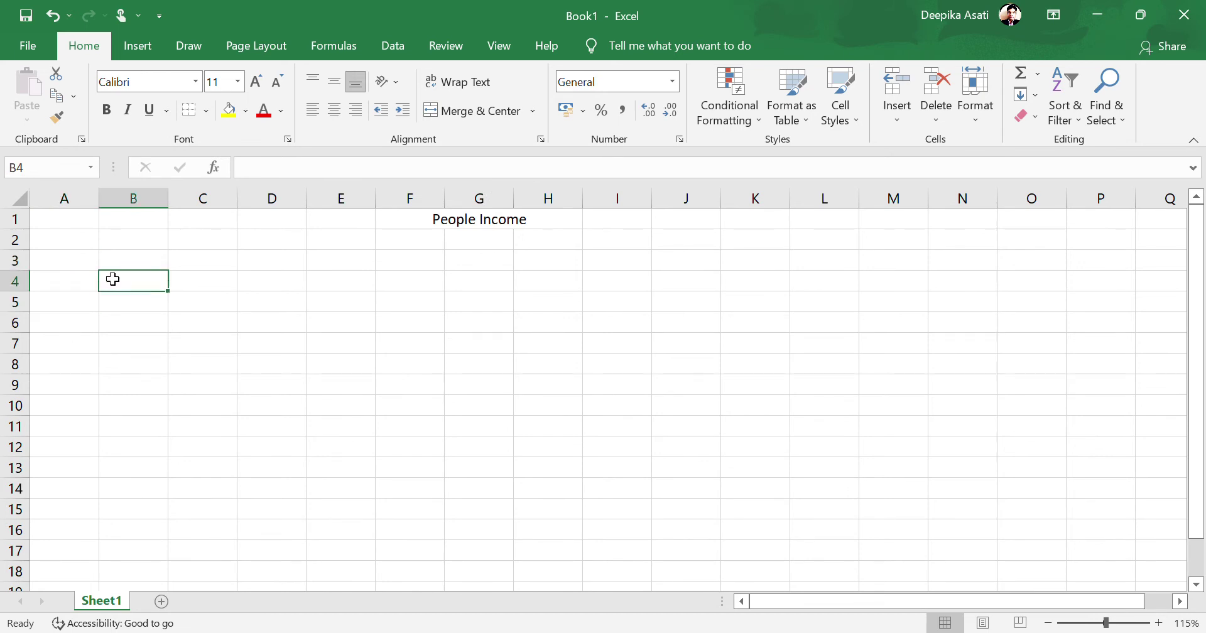
click(88, 299)
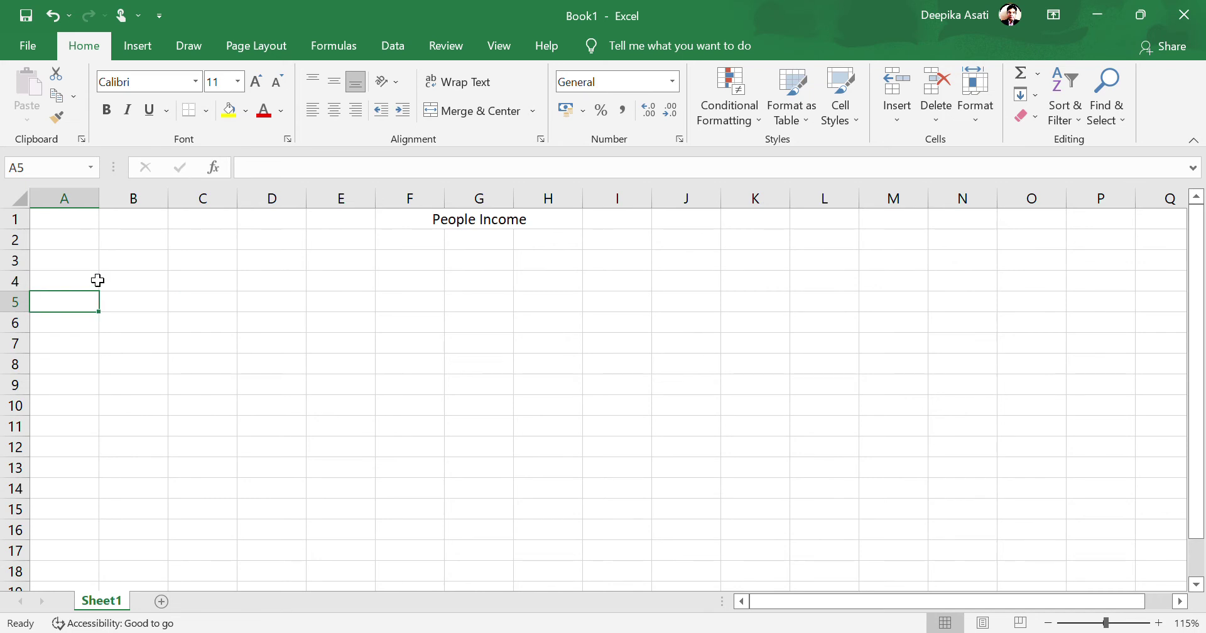
click(82, 259)
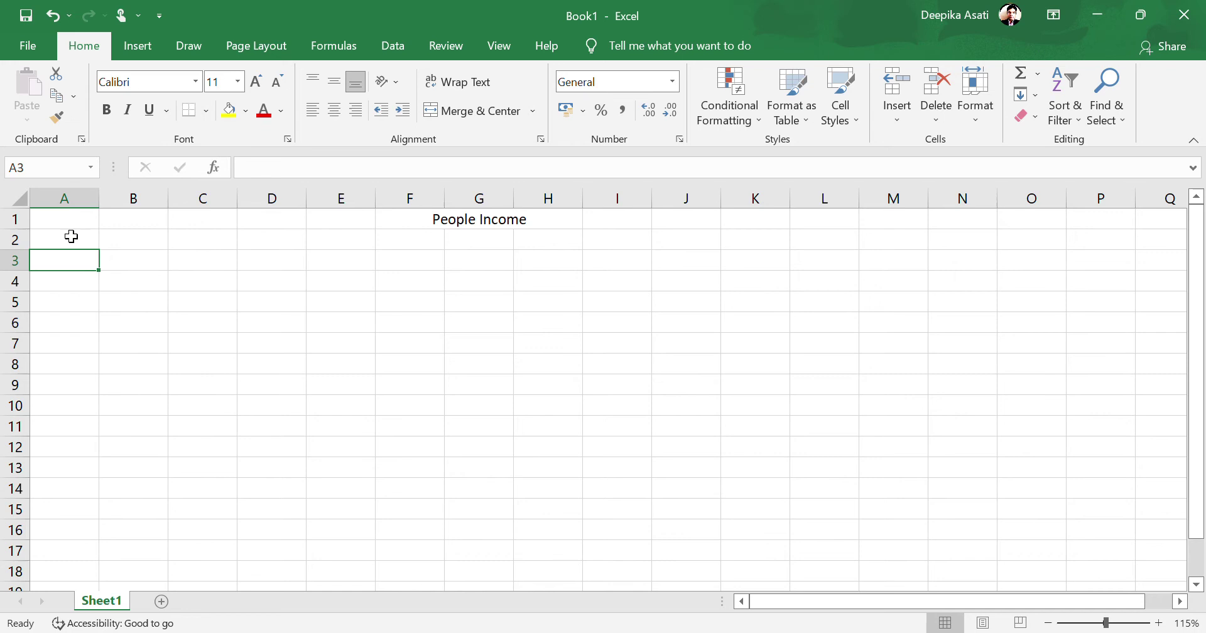
click(63, 220)
click(20, 199)
click(71, 285)
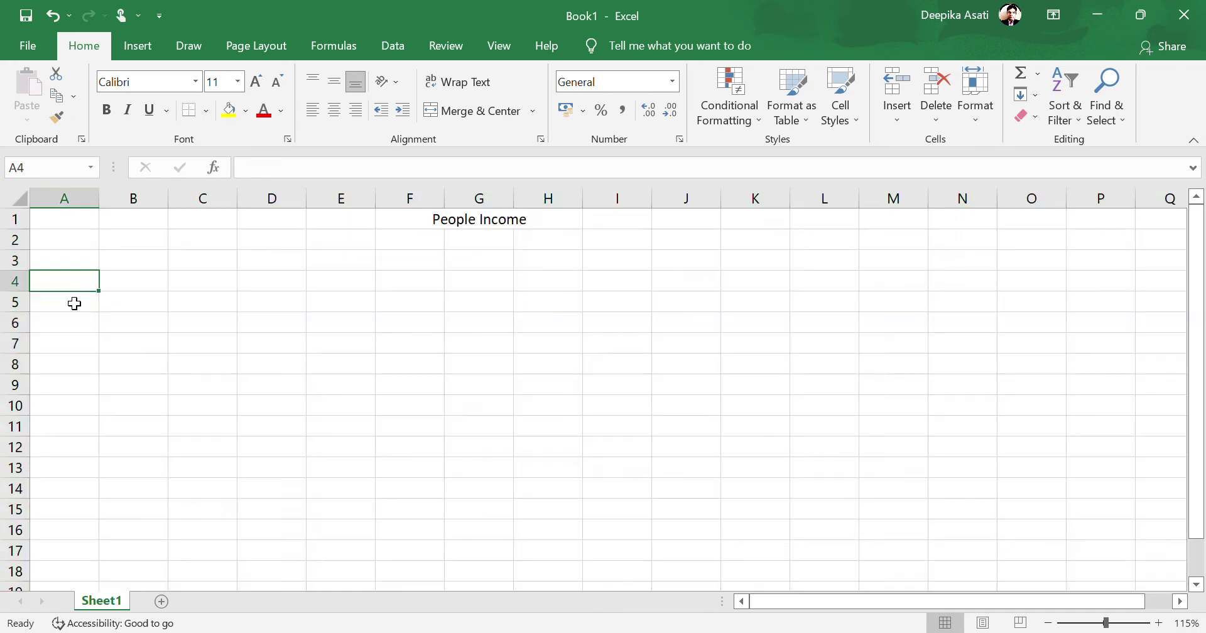
Step: Undo the clearing of the pasted table in A11:H17
click(74, 303)
key(ctrl+z)
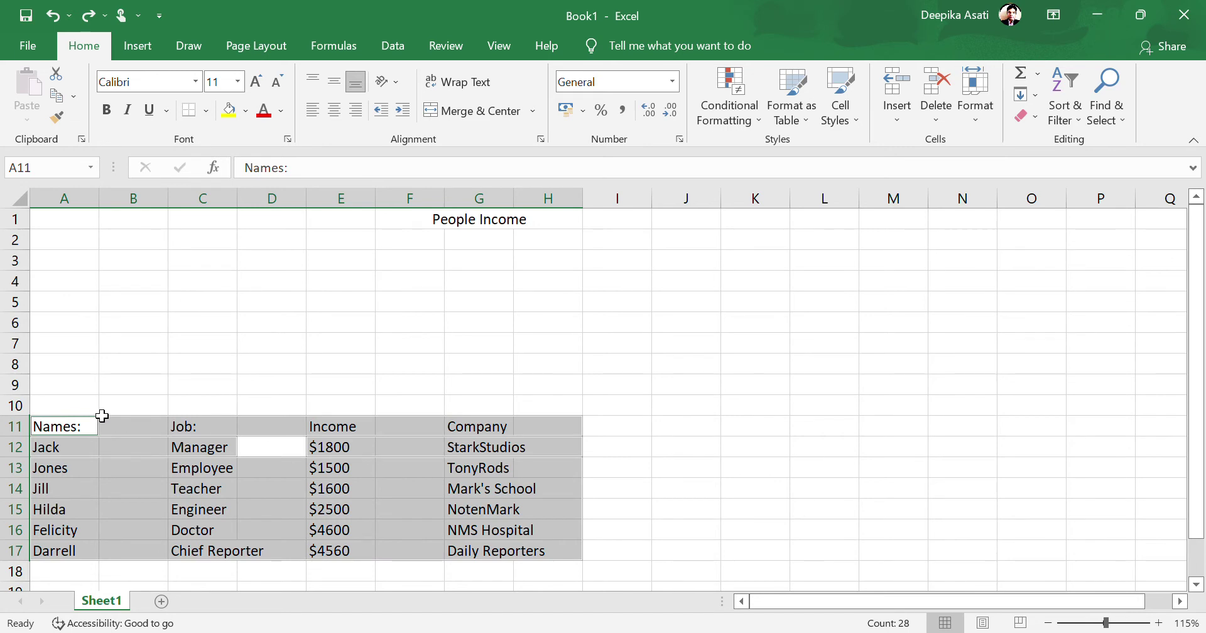
click(94, 411)
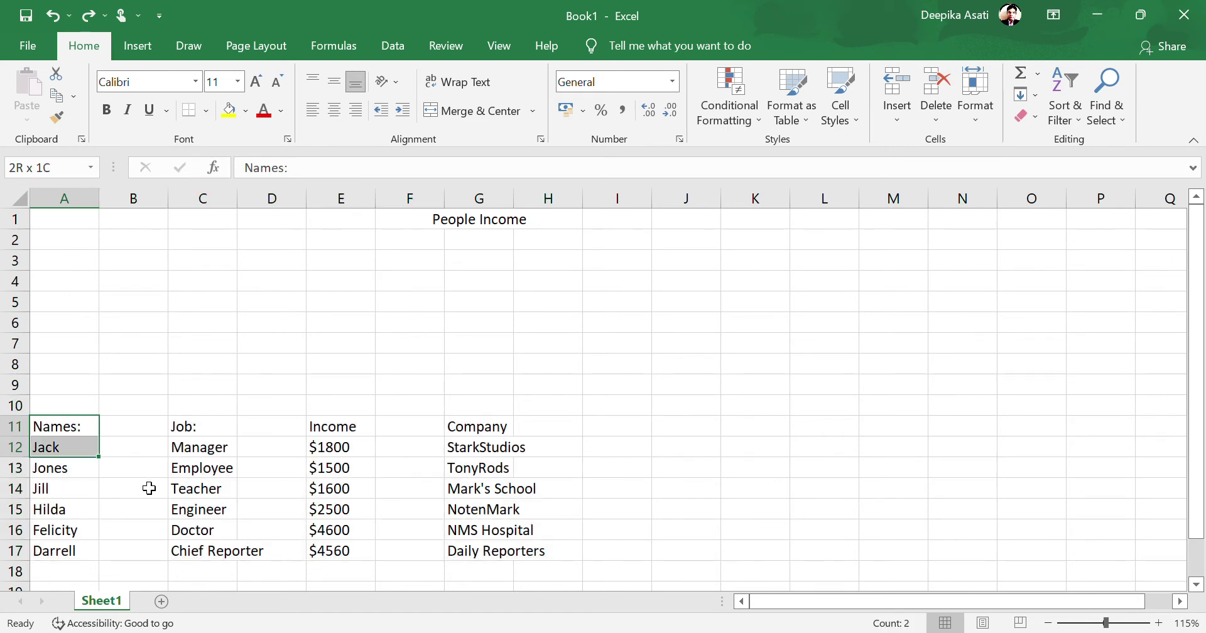
Step: Copy the table in A11:H18 and clear its contents from the sheet
drag(149, 488, 588, 571)
key(ctrl+c)
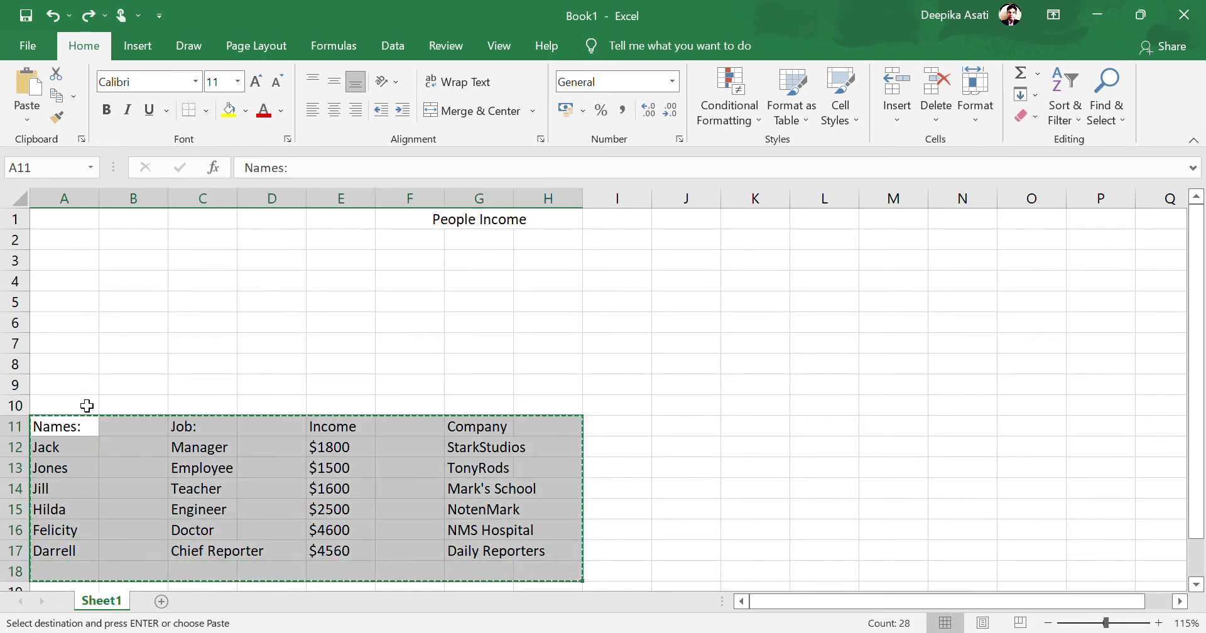
key(Delete)
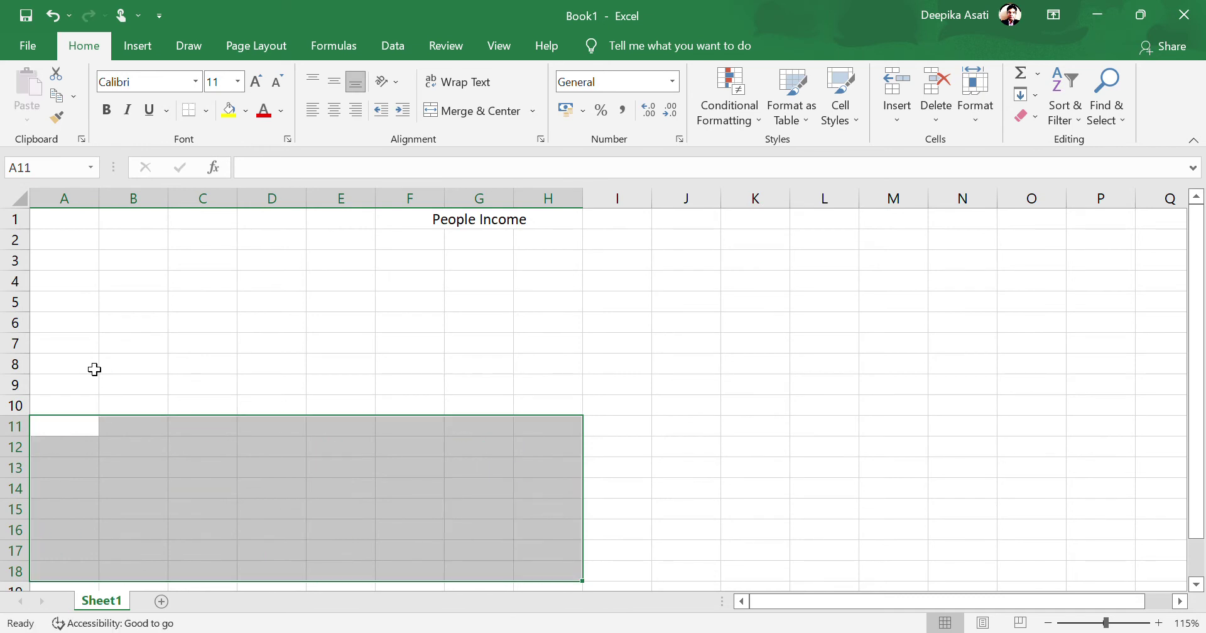
click(66, 326)
click(68, 311)
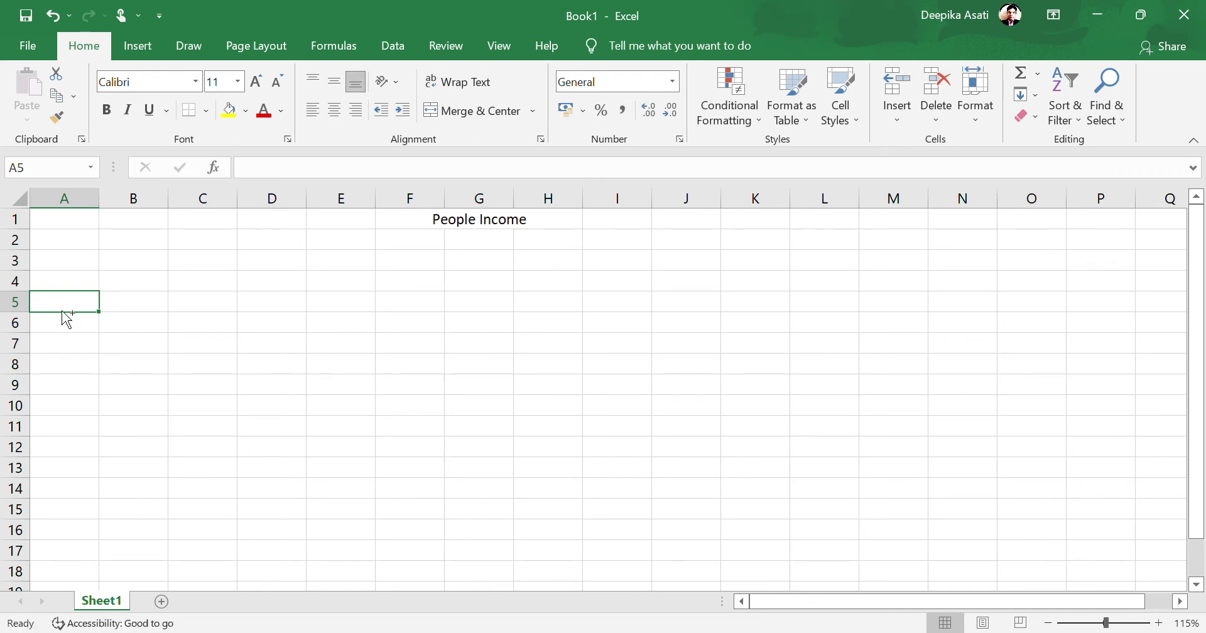
Step: Undo the clearing of the table in A11:H18
key(ctrl+z)
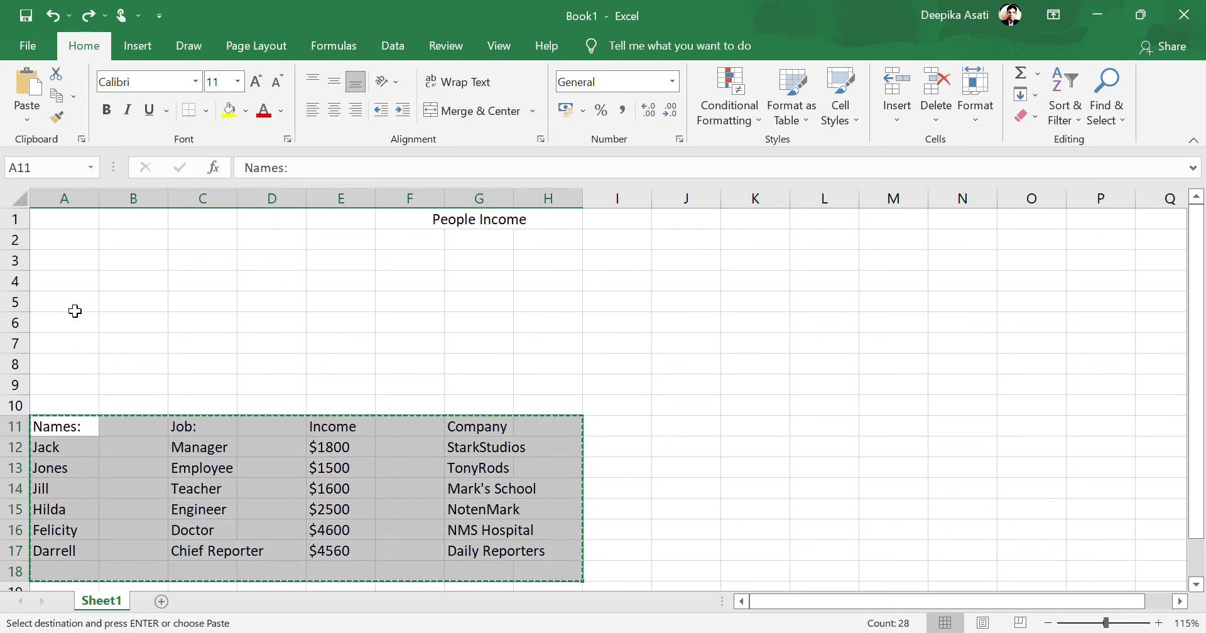
mouse_move(89, 426)
mouse_down()
mouse_move(114, 395)
mouse_move(99, 426)
mouse_up()
click(63, 412)
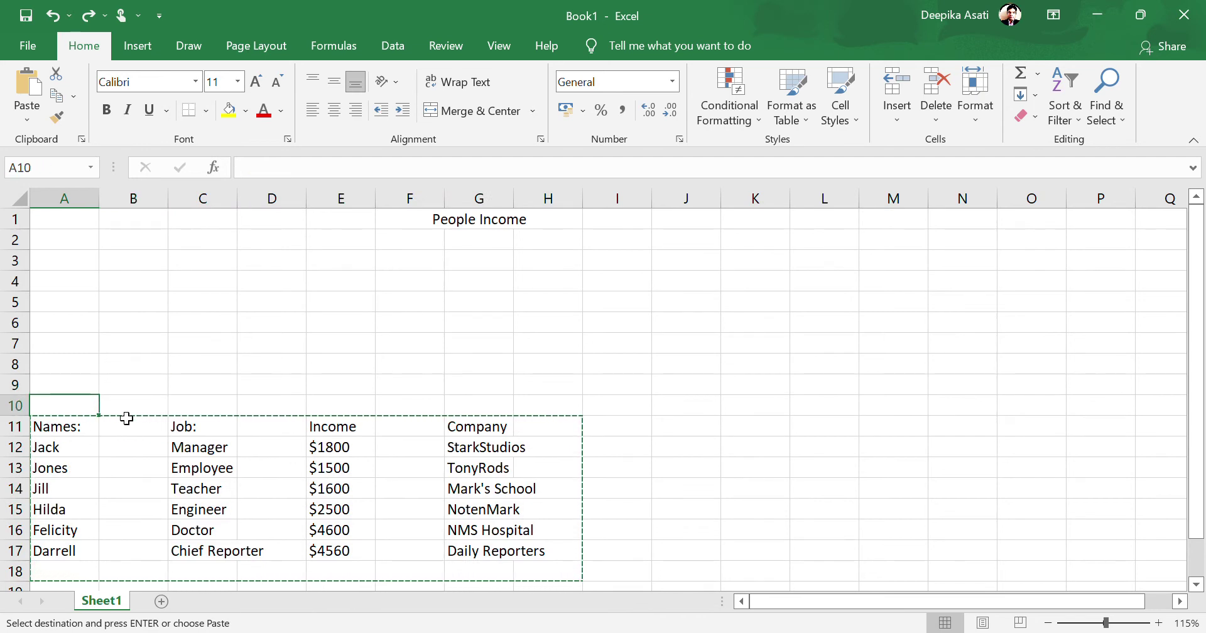
key(Down)
key(Up)
key(Up)
key(Down)
key(Down)
key(Down)
key(Down)
key(Down)
key(Down)
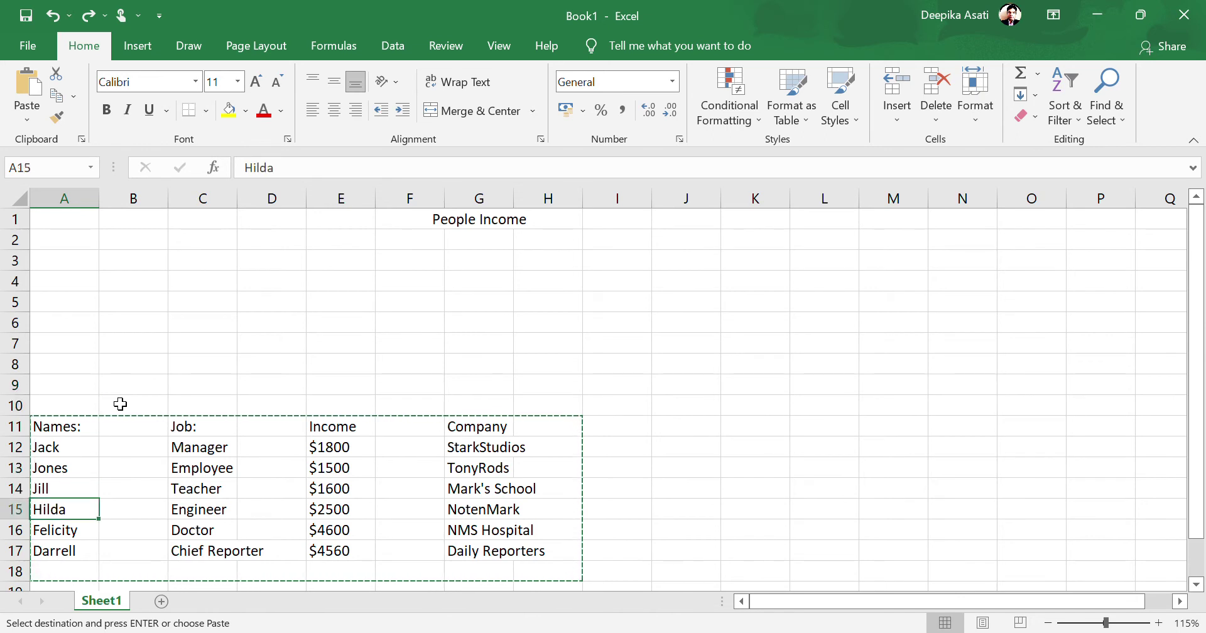
click(120, 404)
click(396, 323)
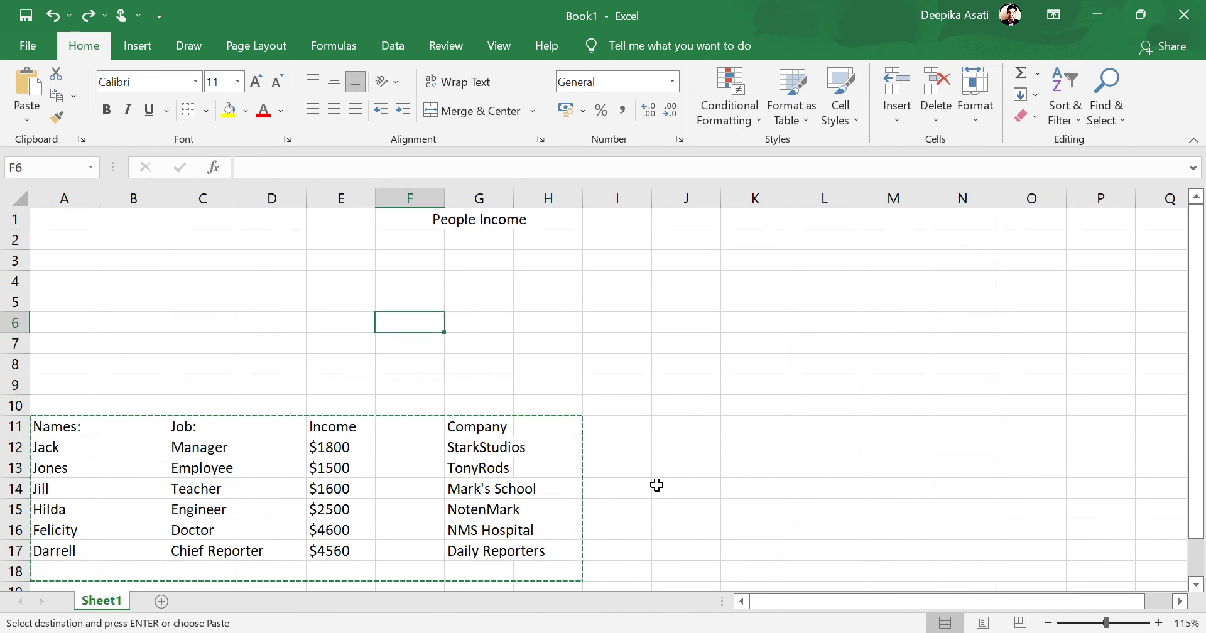
Step: Center the contents of A11:I18 horizontally and align them to the middle vertically
drag(617, 574, 32, 426)
click(334, 110)
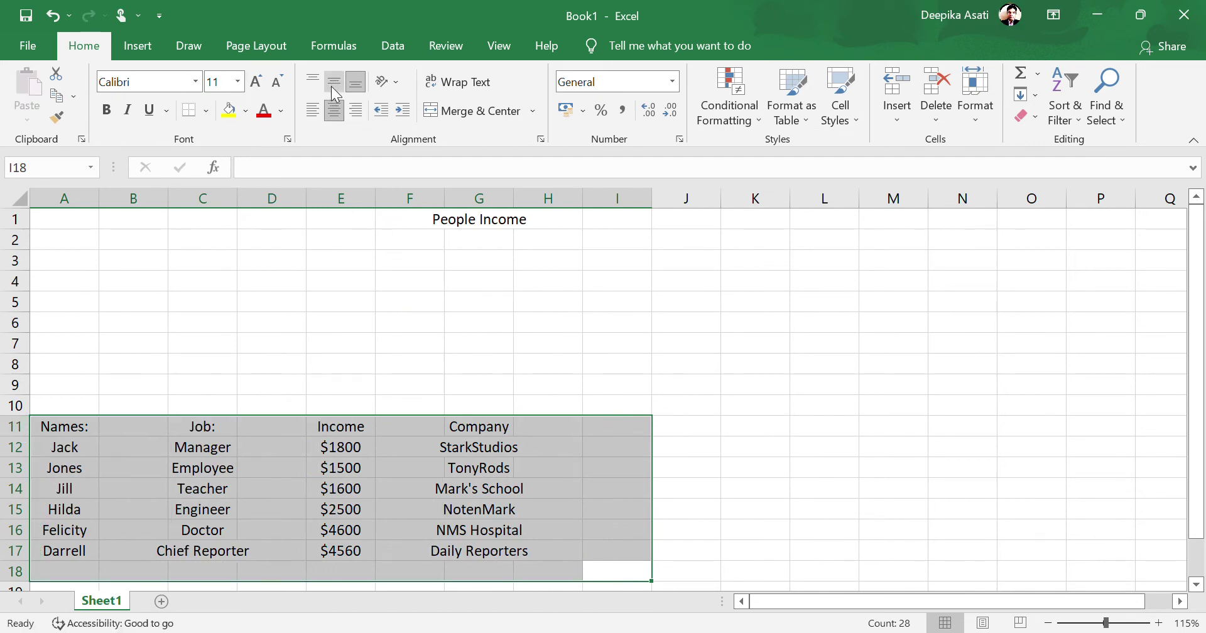
click(330, 108)
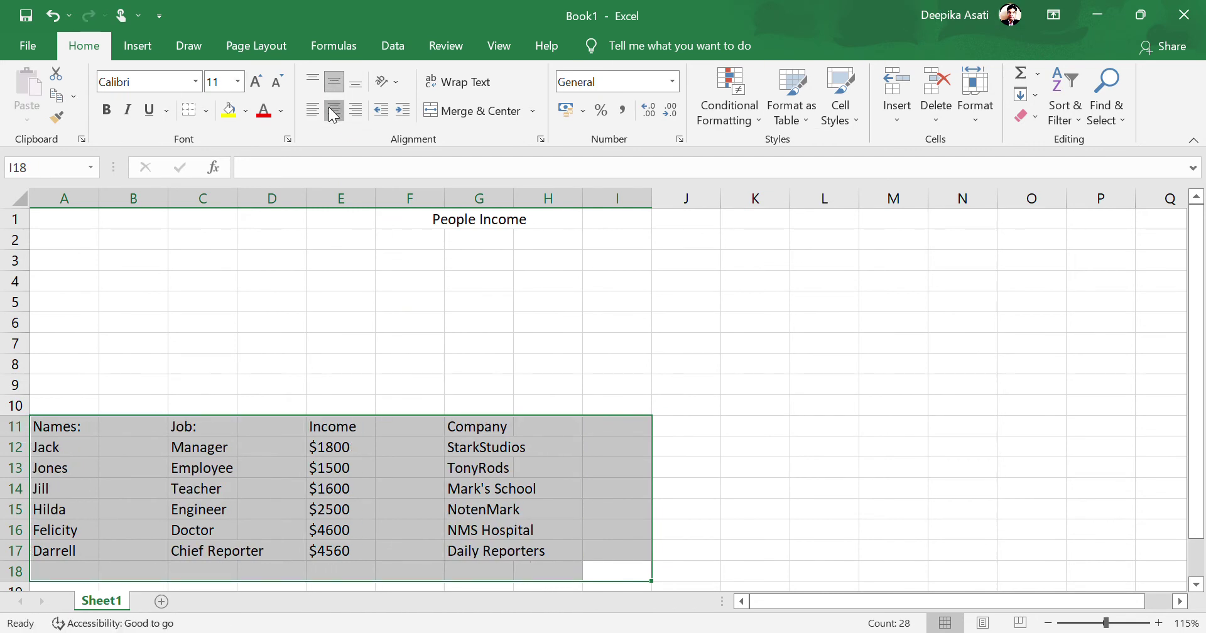
click(330, 108)
click(330, 108)
click(331, 108)
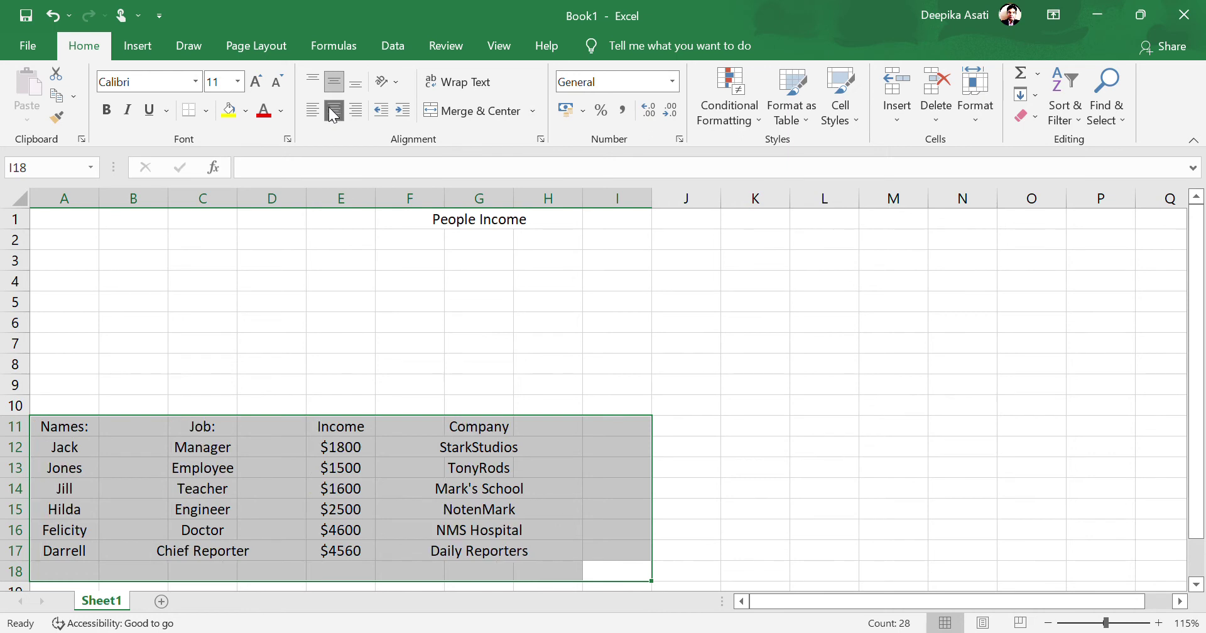
Step: Increase the indent of the cells in A11:I18 repeatedly, shifting the text well to the right
click(393, 116)
click(395, 114)
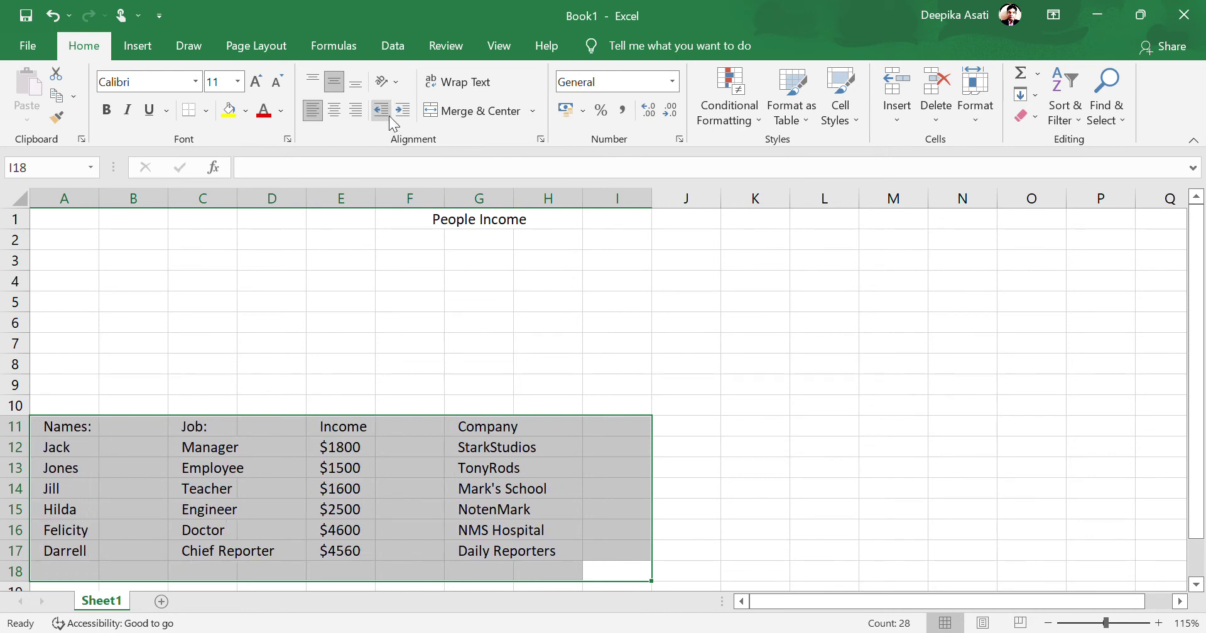
click(403, 111)
click(402, 110)
click(403, 110)
click(403, 111)
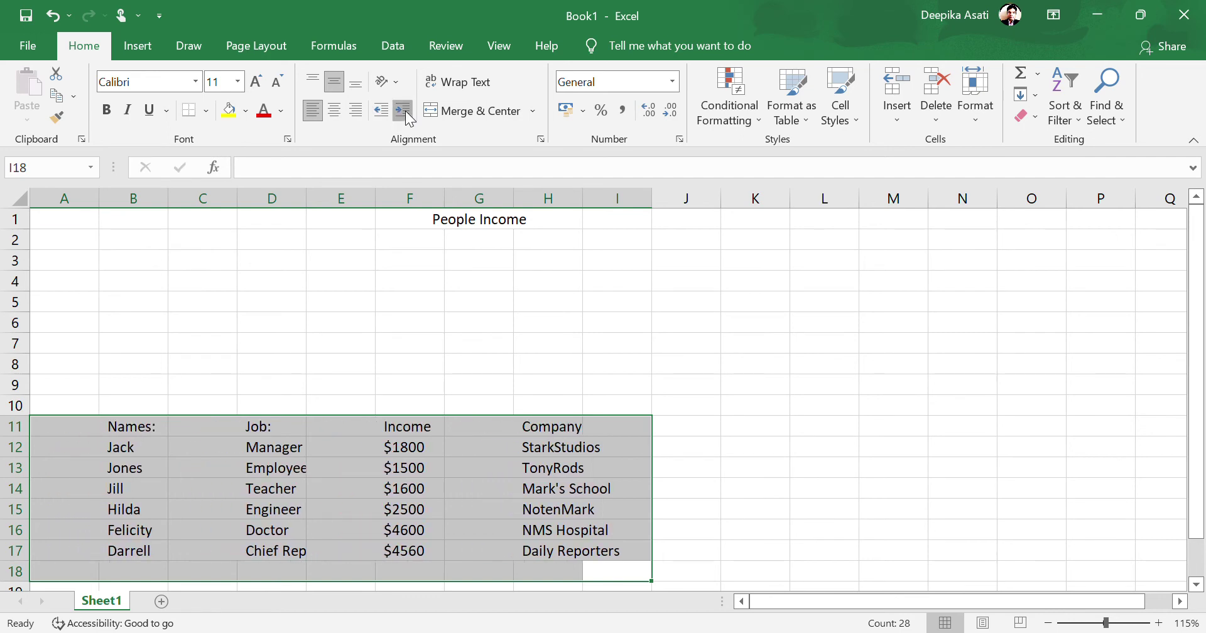
click(403, 111)
click(403, 111)
click(403, 110)
click(403, 111)
click(406, 114)
click(406, 113)
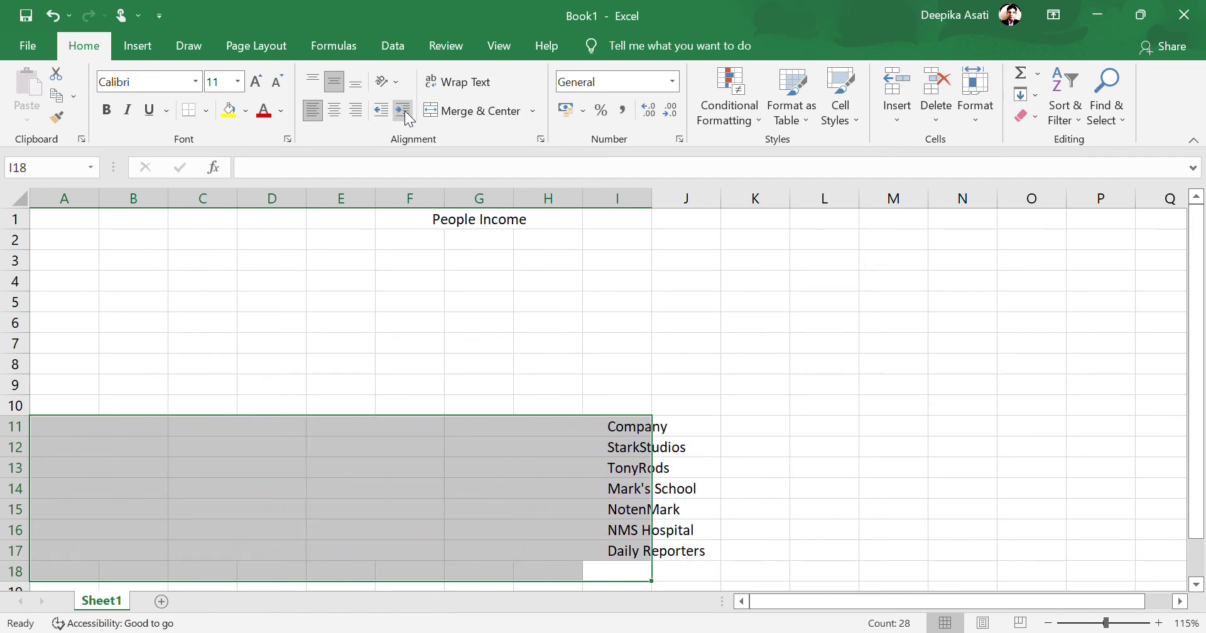
Step: Decrease the indent of the cells in A11:I18 step by step, bringing the text back to the left
click(382, 112)
click(382, 111)
click(382, 111)
click(382, 111)
click(382, 111)
click(382, 112)
click(382, 112)
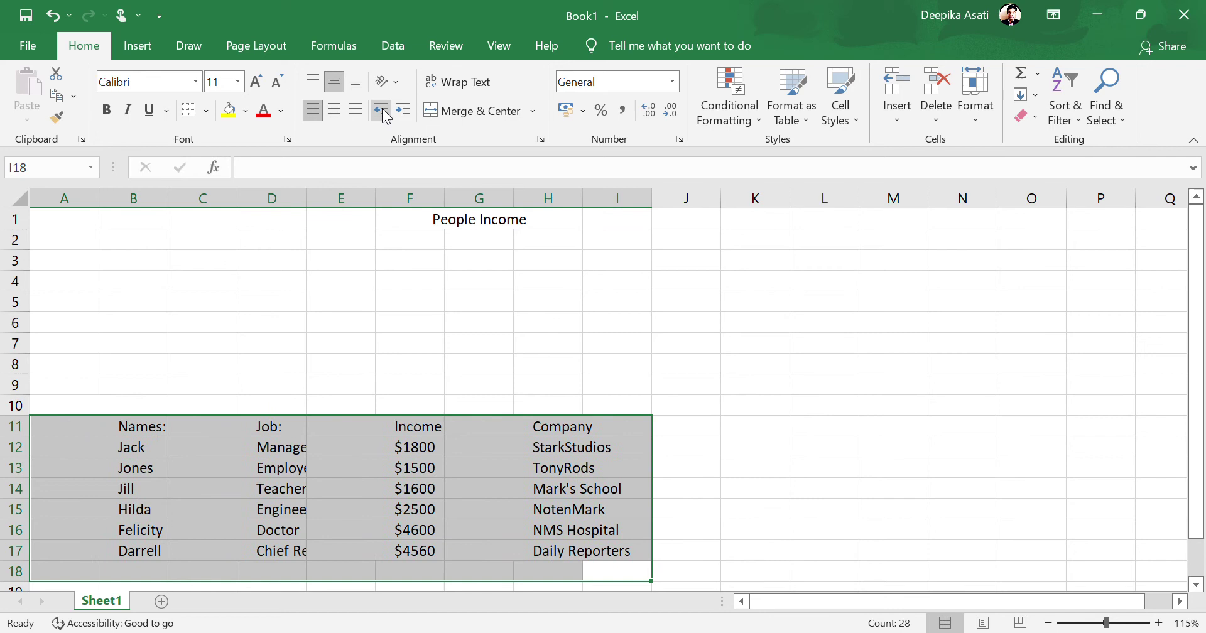
click(382, 112)
click(382, 112)
click(382, 112)
click(382, 112)
click(382, 112)
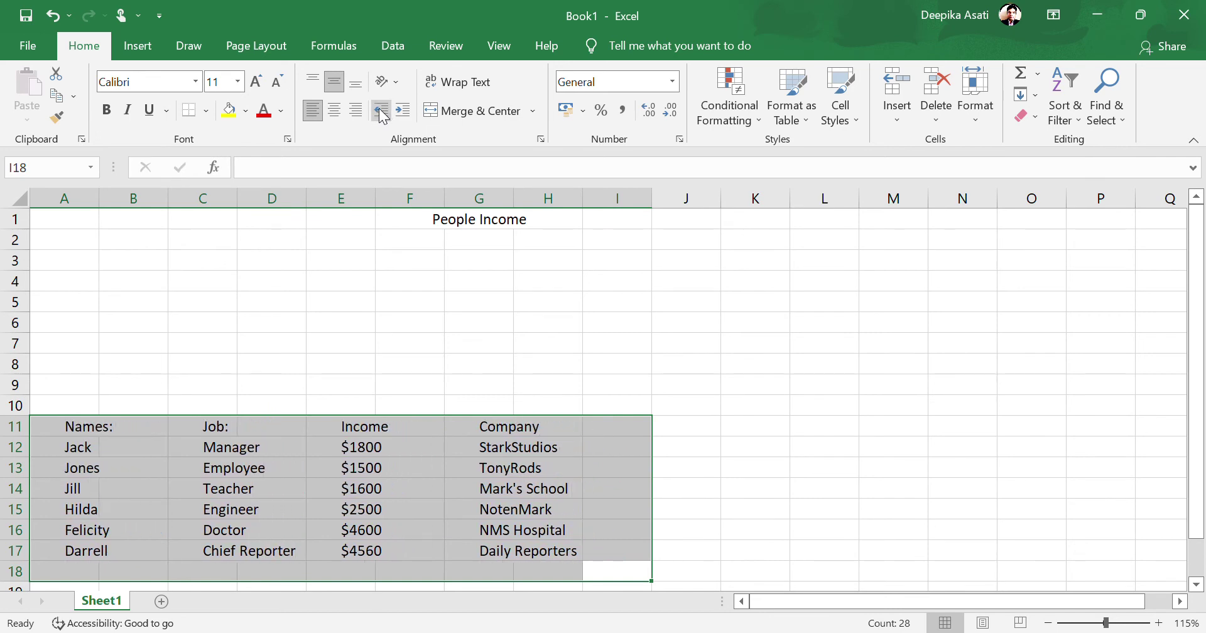
Step: Replace the indent in A11:I18 with horizontal center alignment
click(403, 110)
click(335, 110)
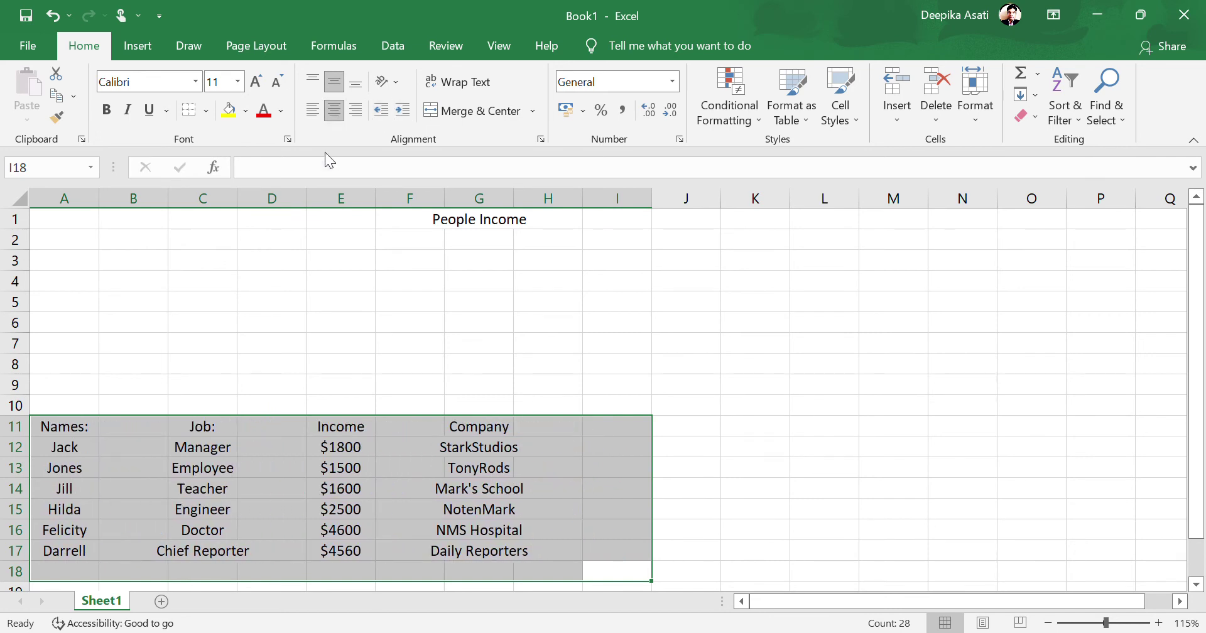
drag(95, 456, 180, 390)
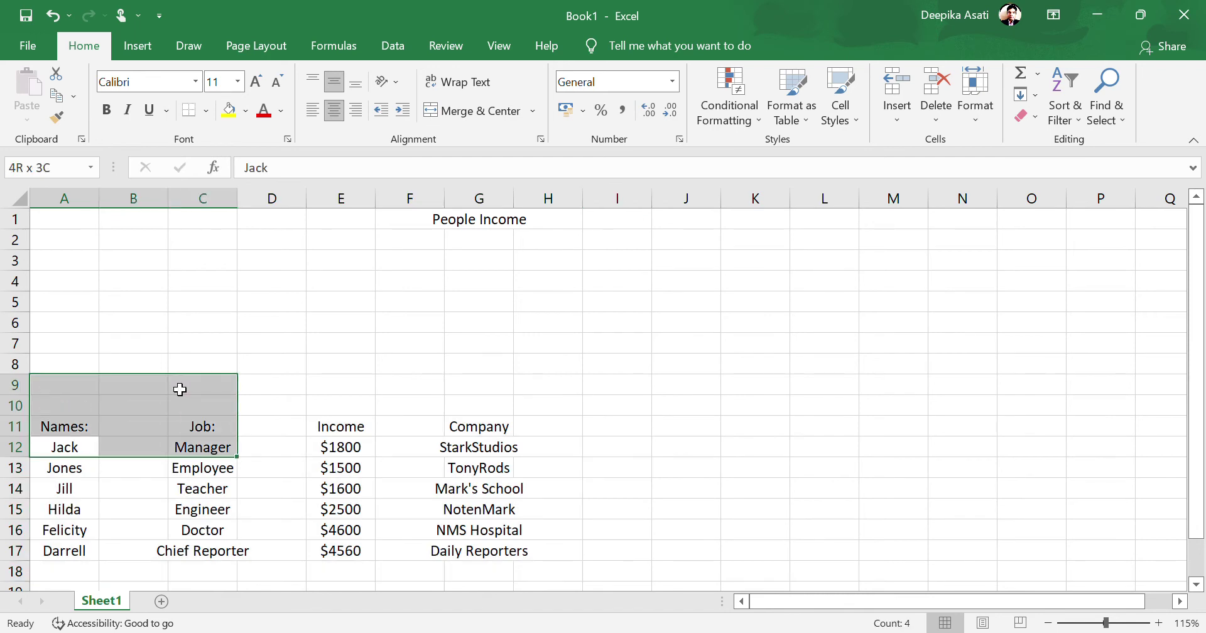
click(209, 452)
Step: Delete the "People Income" title from F1:H1
drag(433, 218, 560, 221)
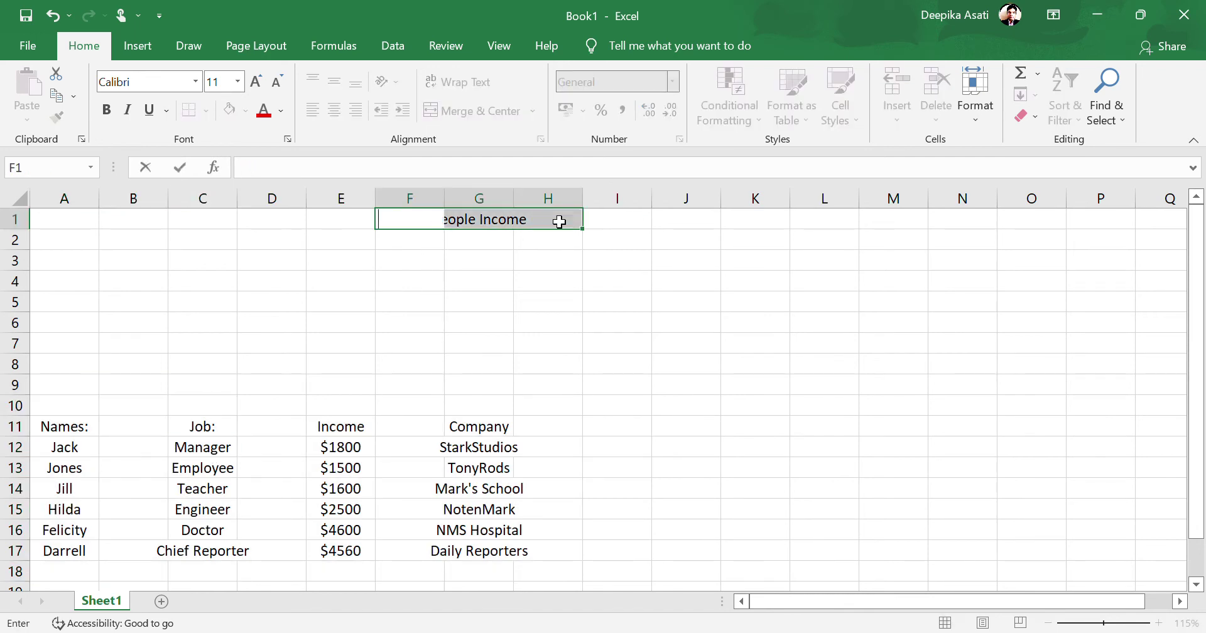
click(559, 221)
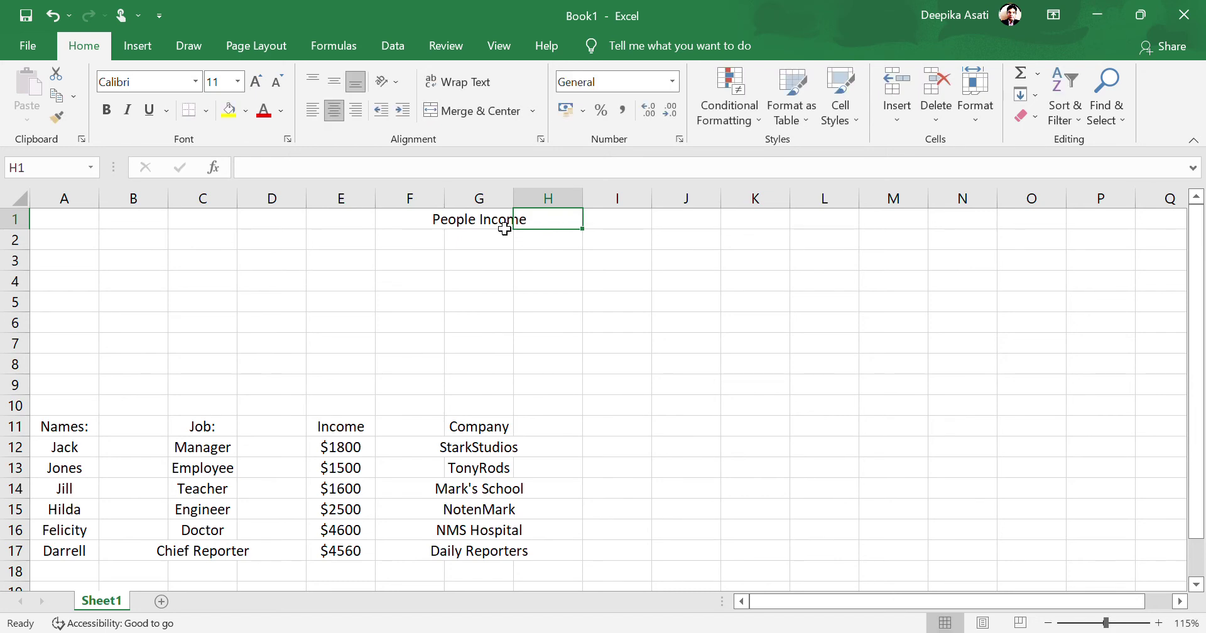
drag(495, 229, 439, 226)
key(Delete)
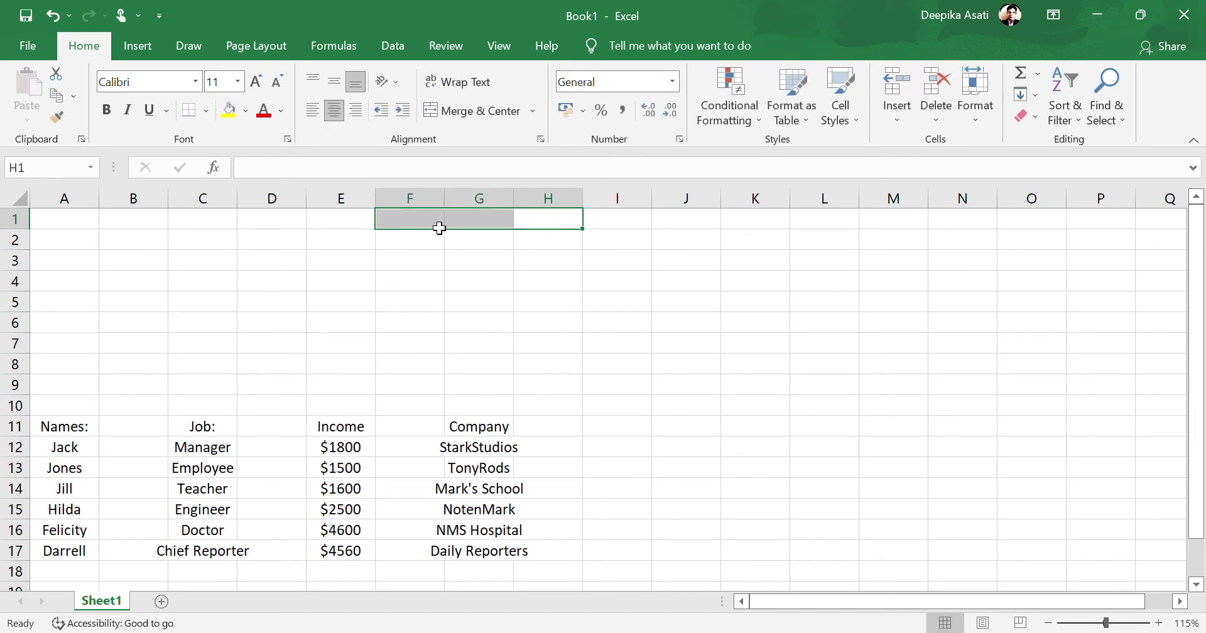
Step: Enter "Income" as the title in cell A8, above the table
double_click(94, 368)
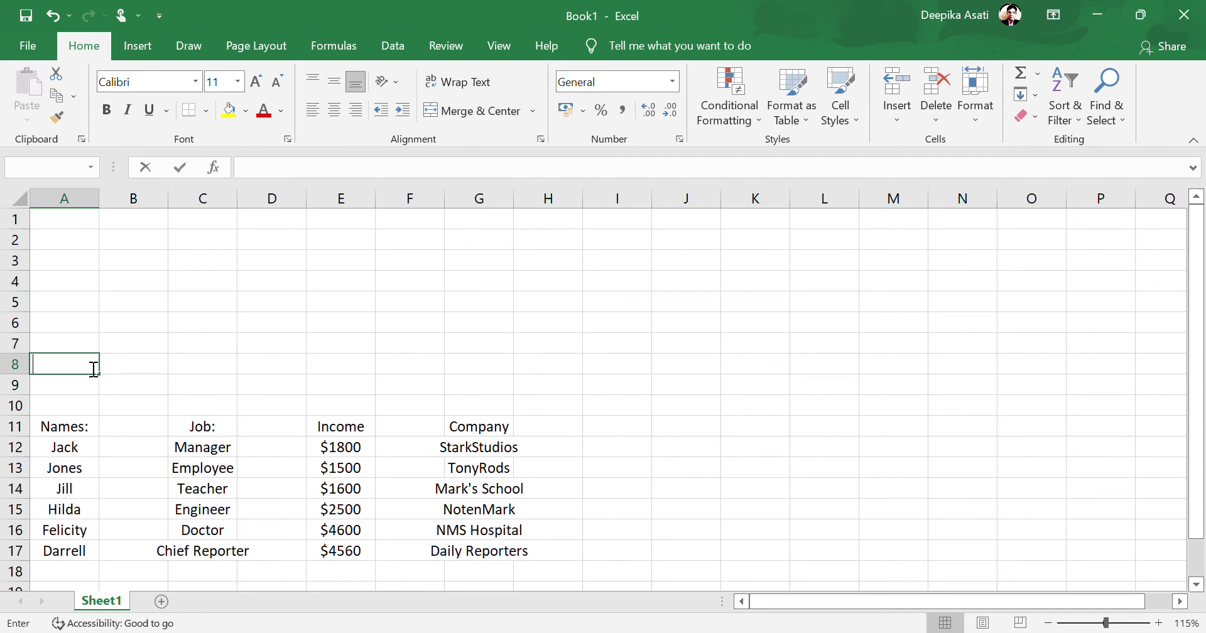
text(Pe)
key(BackSpace)
key(BackSpace)
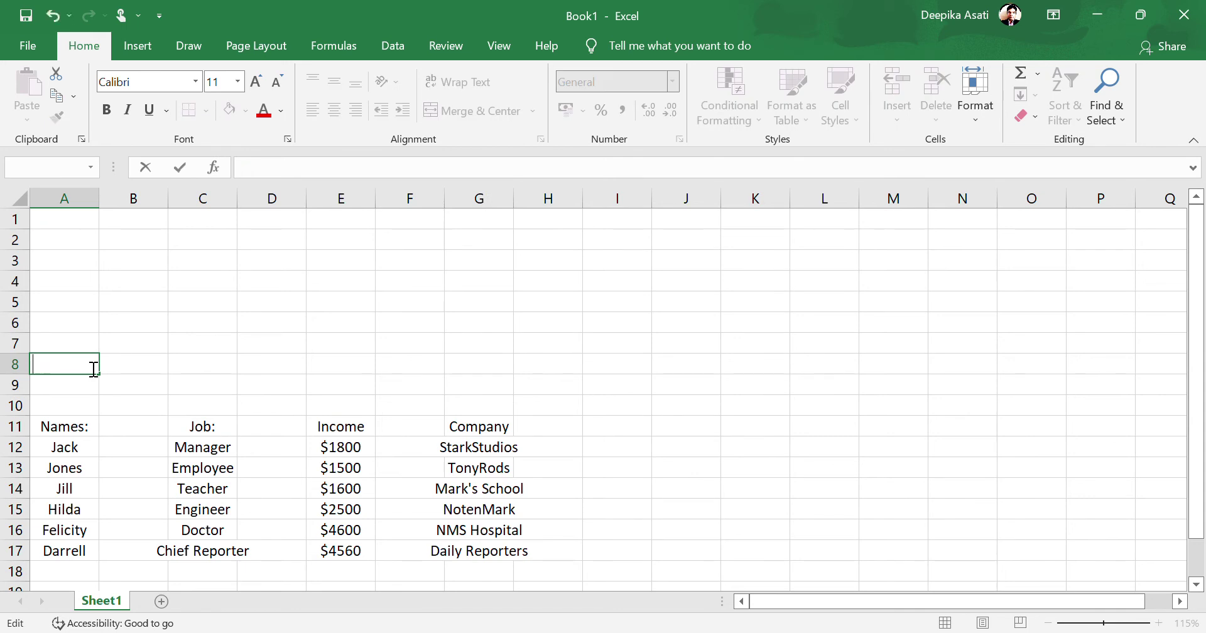
text(Income)
click(187, 468)
click(321, 341)
scroll(321, 340, down, 2)
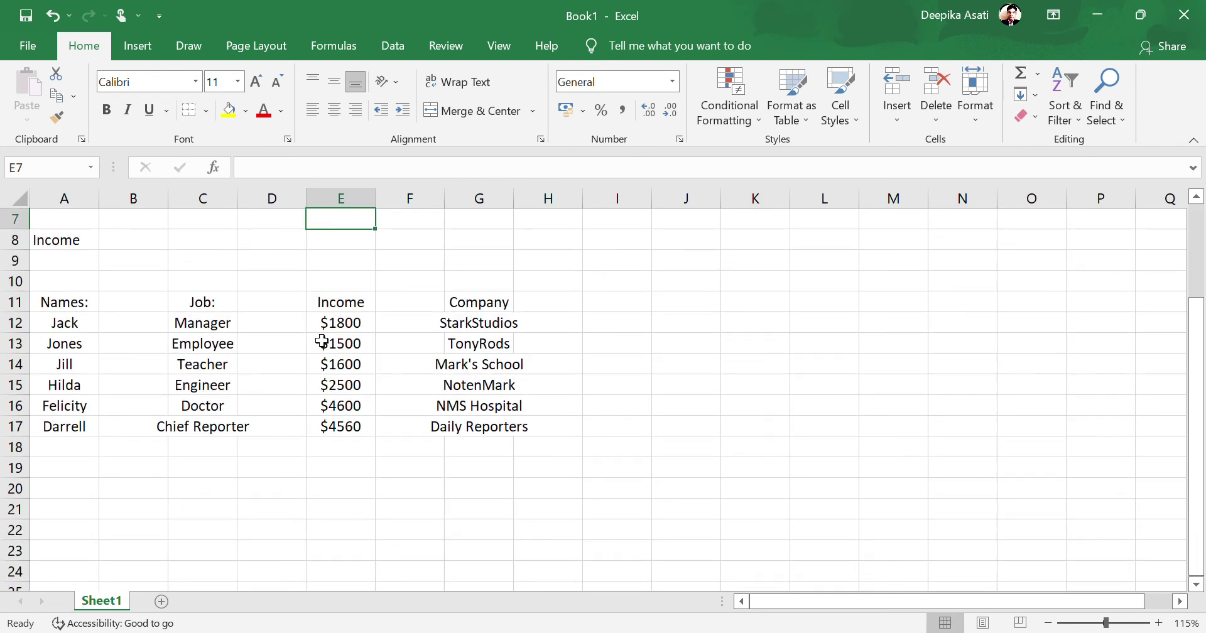
click(474, 556)
scroll(553, 299, up, 1)
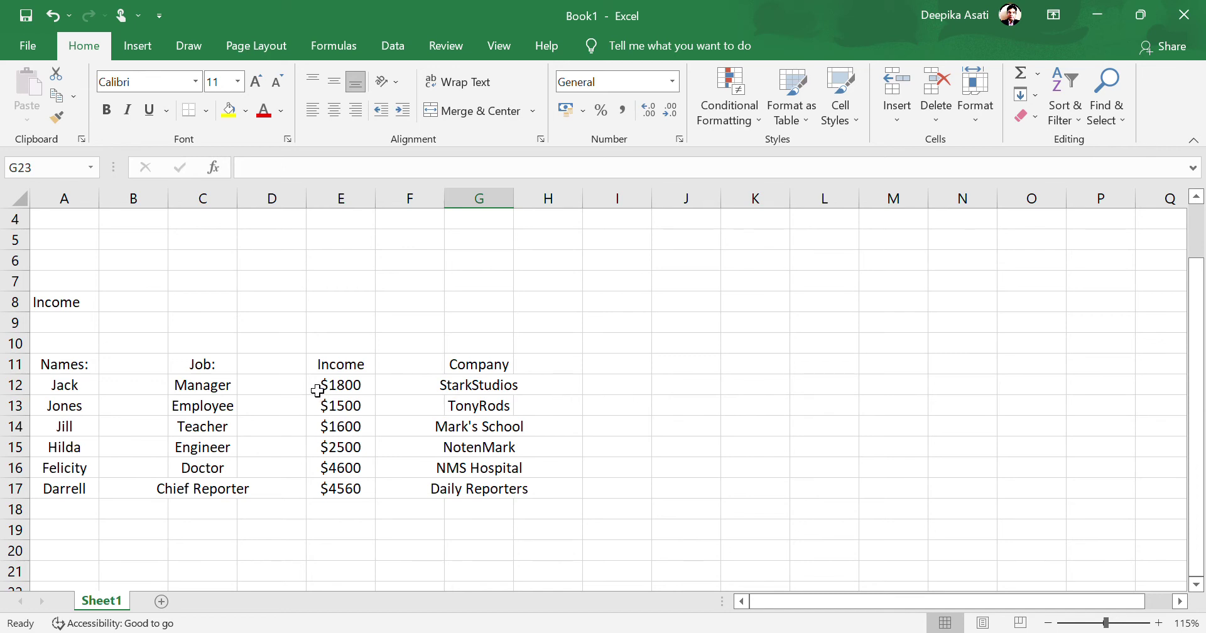
drag(317, 391, 385, 393)
click(283, 433)
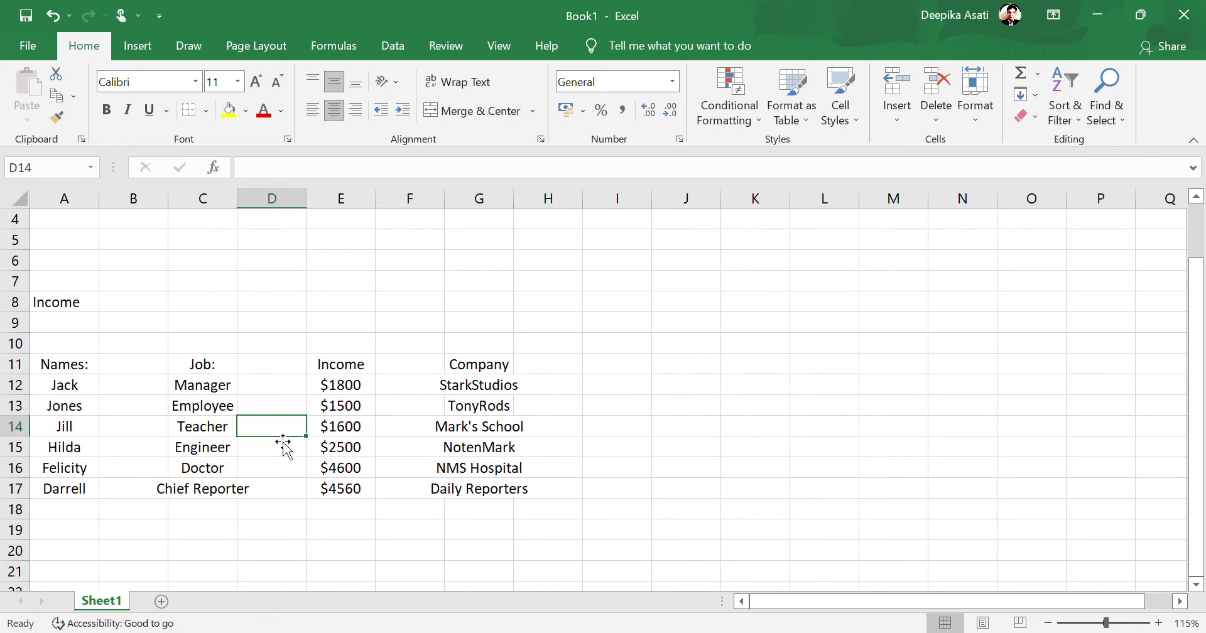
click(525, 412)
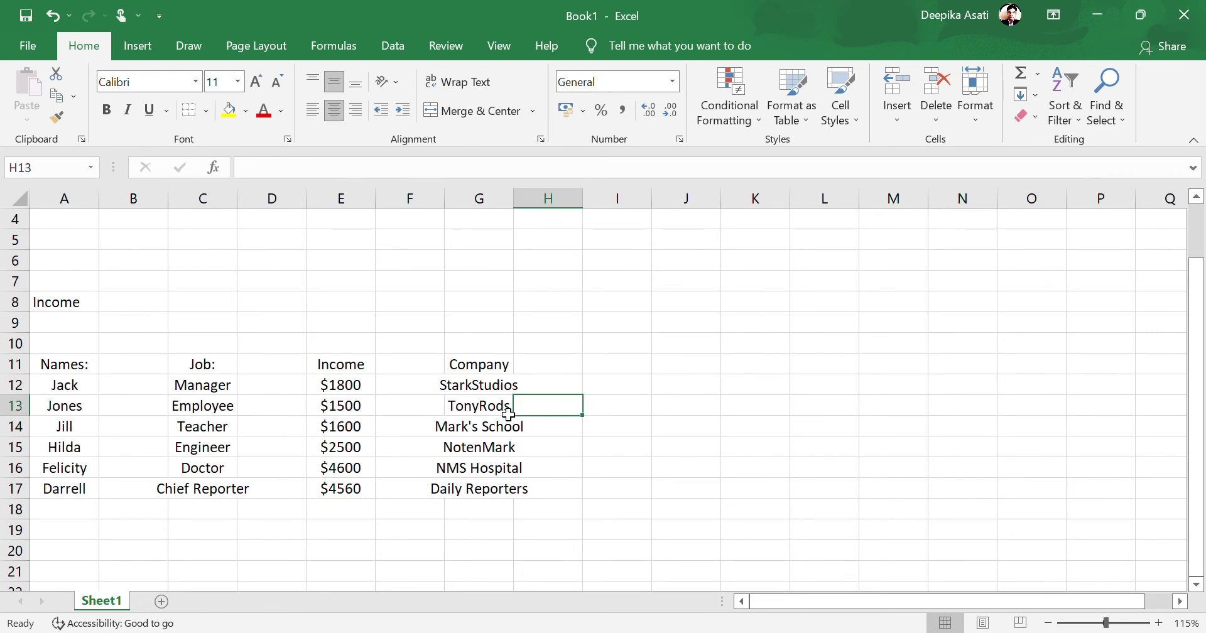
double_click(508, 412)
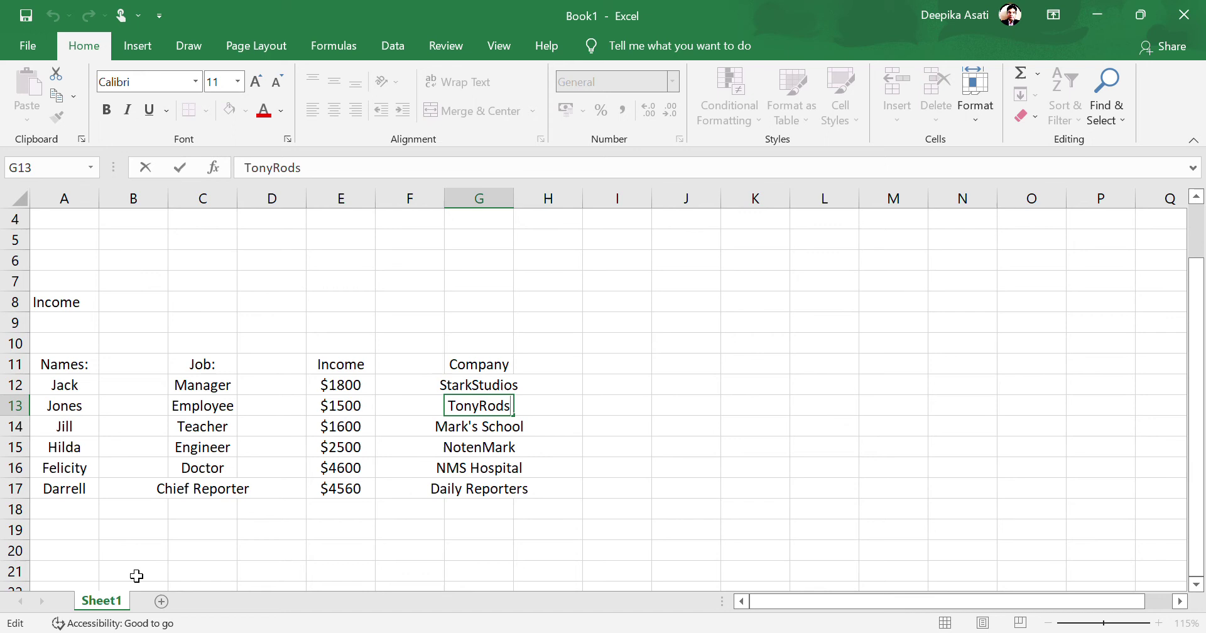
click(337, 490)
drag(318, 463, 363, 497)
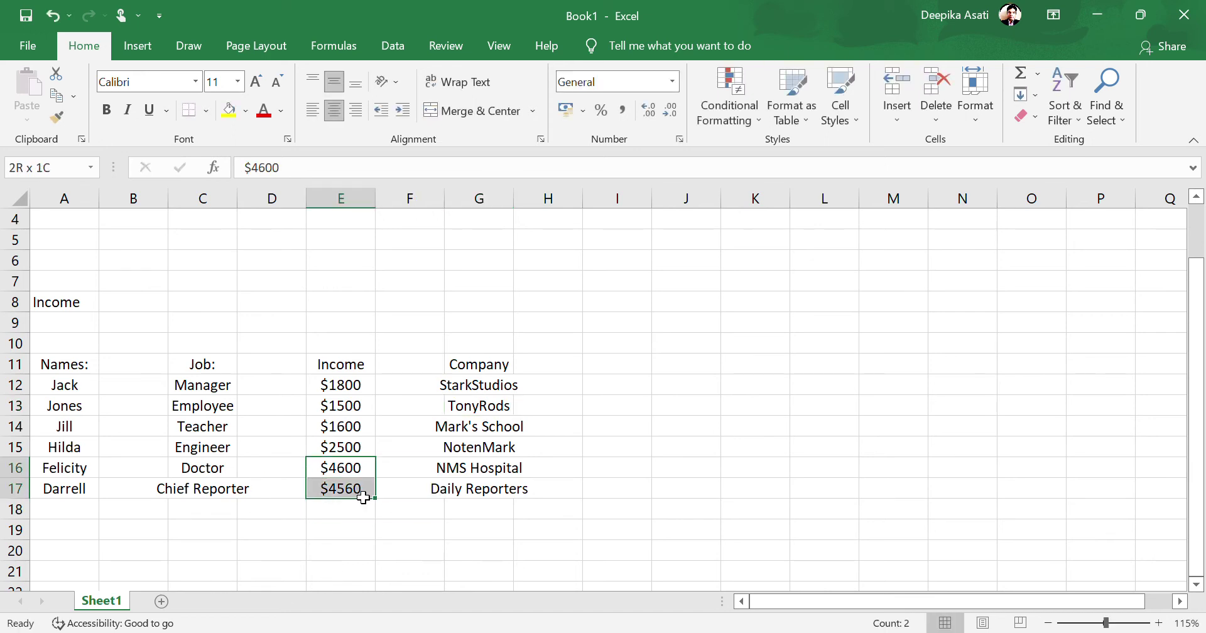
click(712, 426)
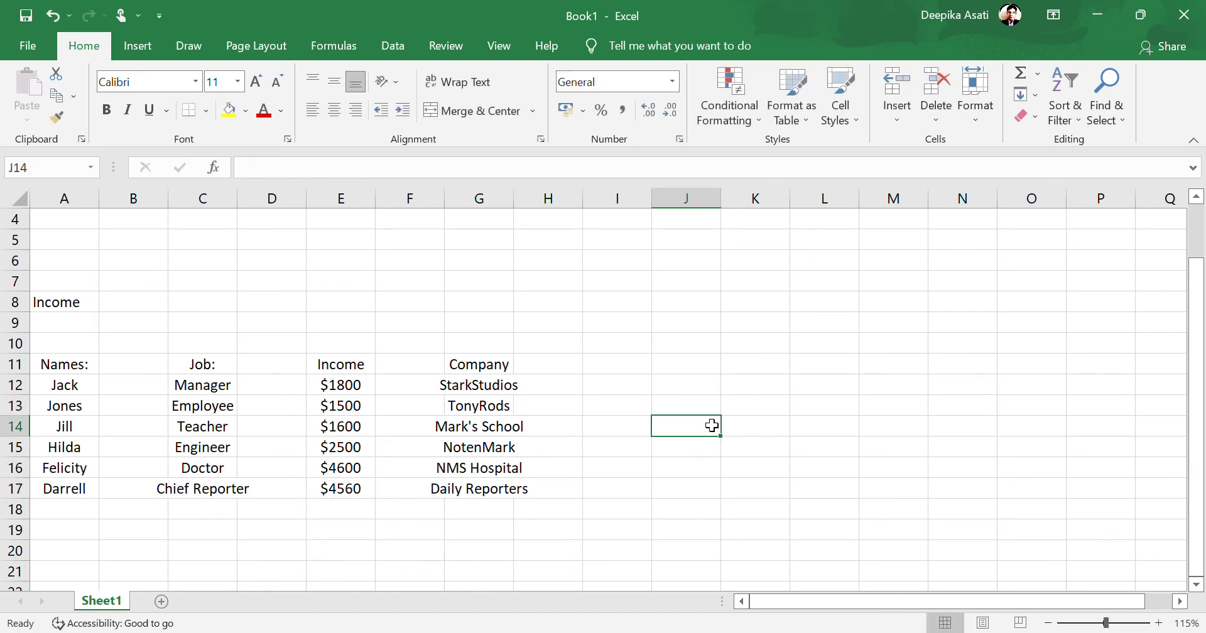
click(662, 508)
click(622, 493)
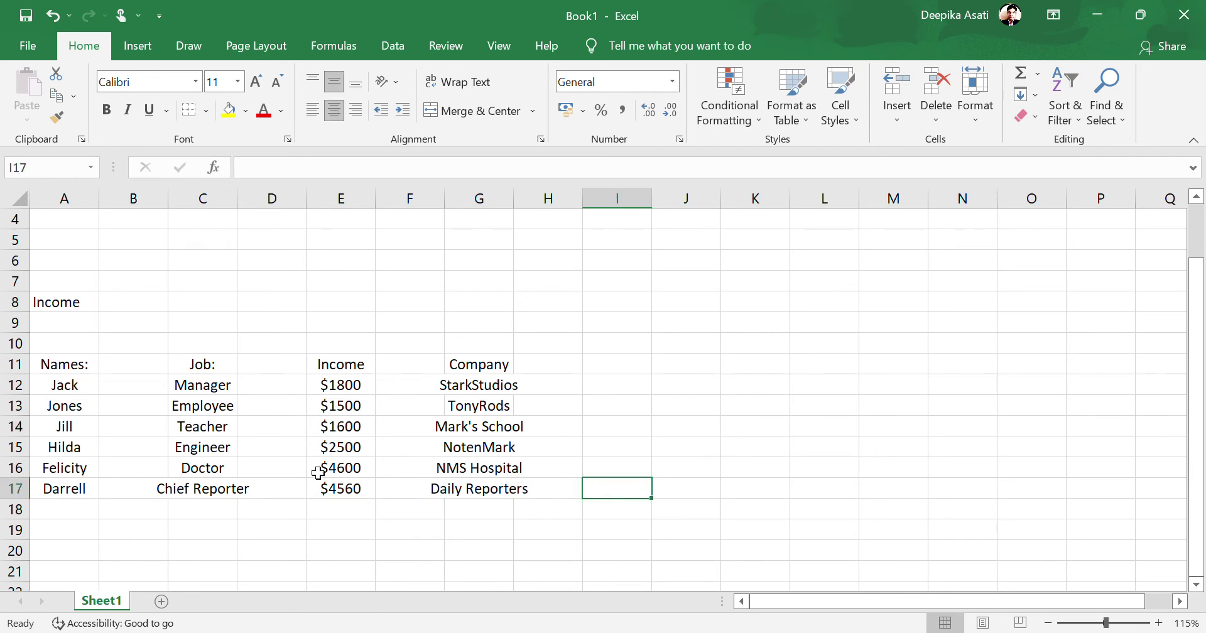
drag(318, 473, 377, 490)
click(557, 488)
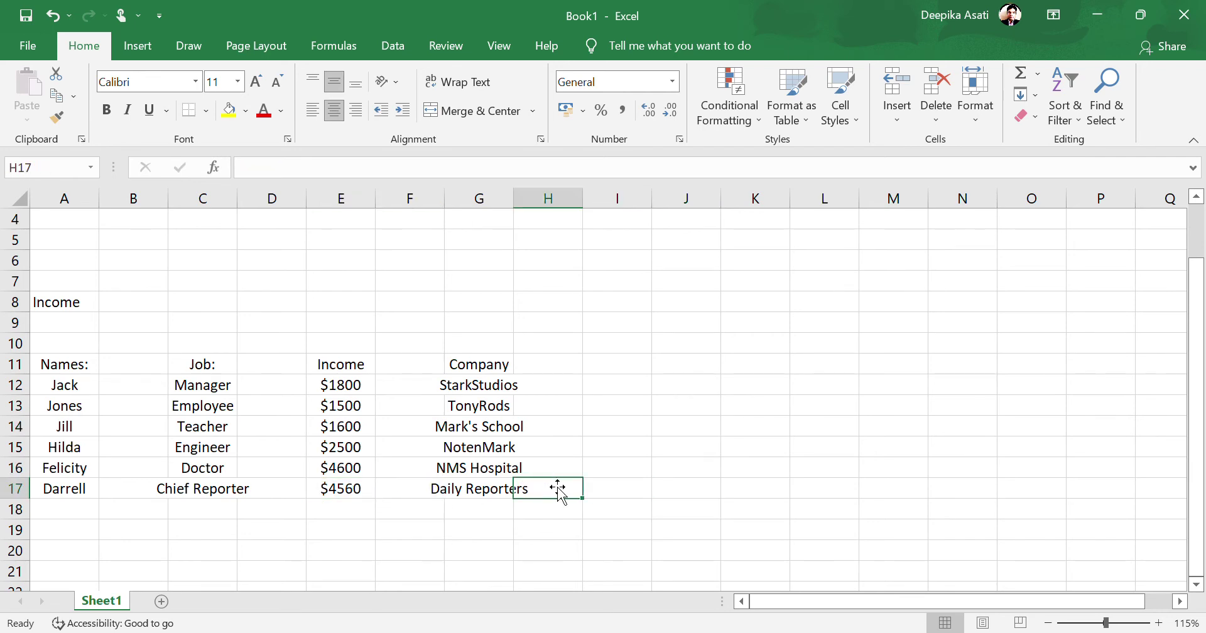
double_click(629, 477)
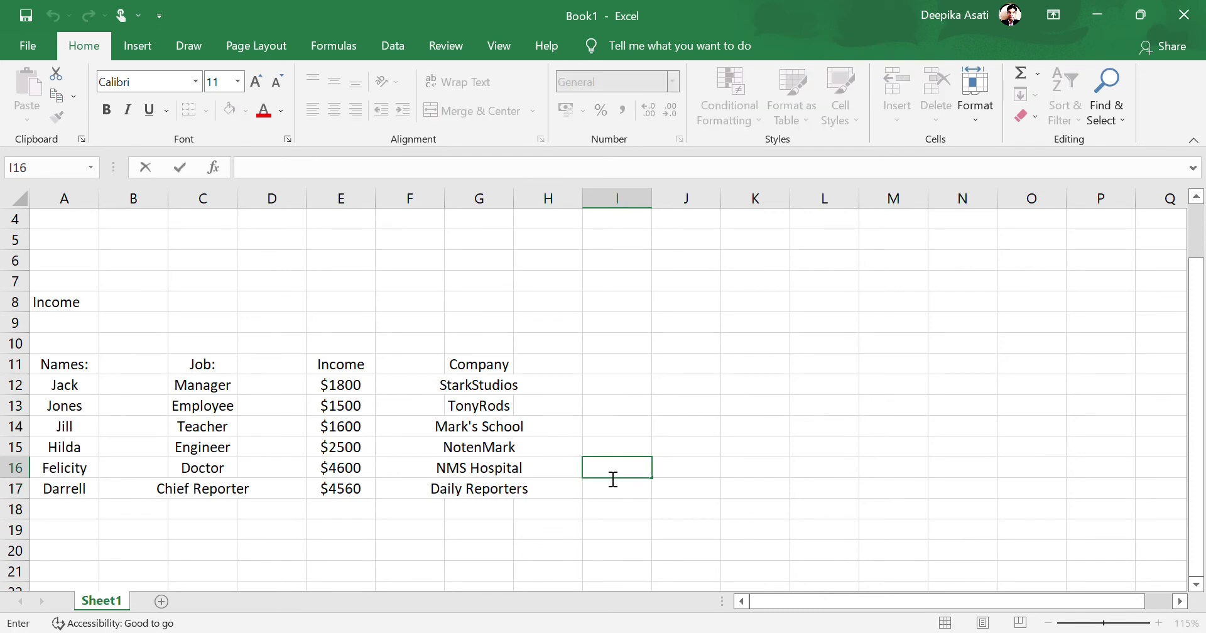
drag(323, 466, 364, 491)
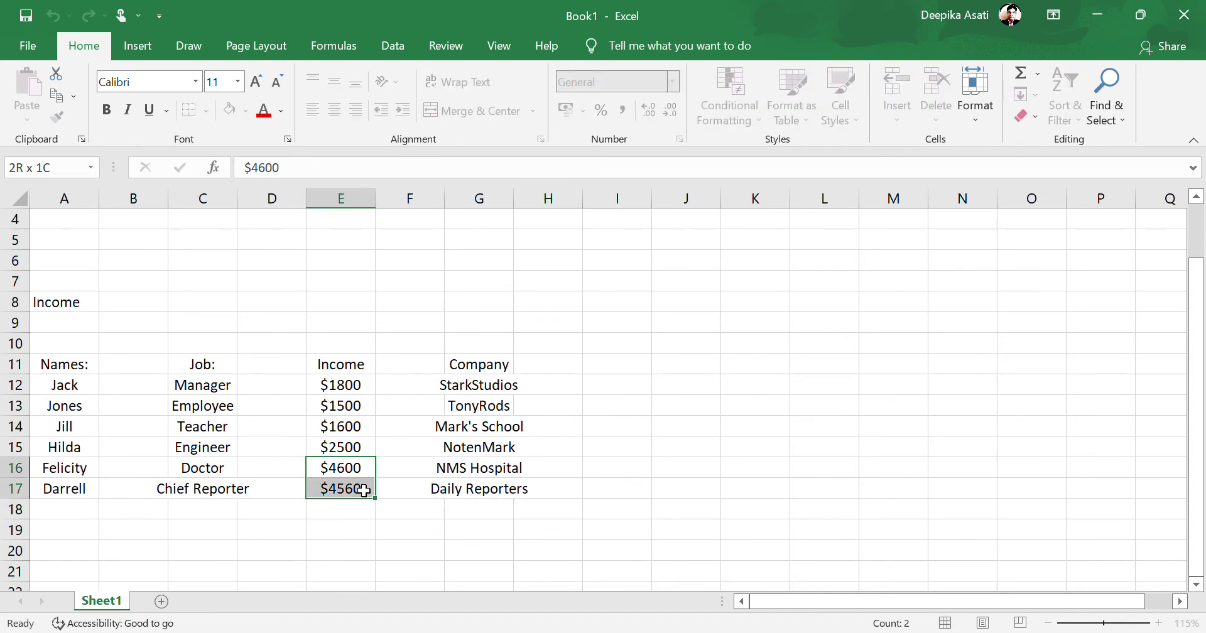
click(614, 489)
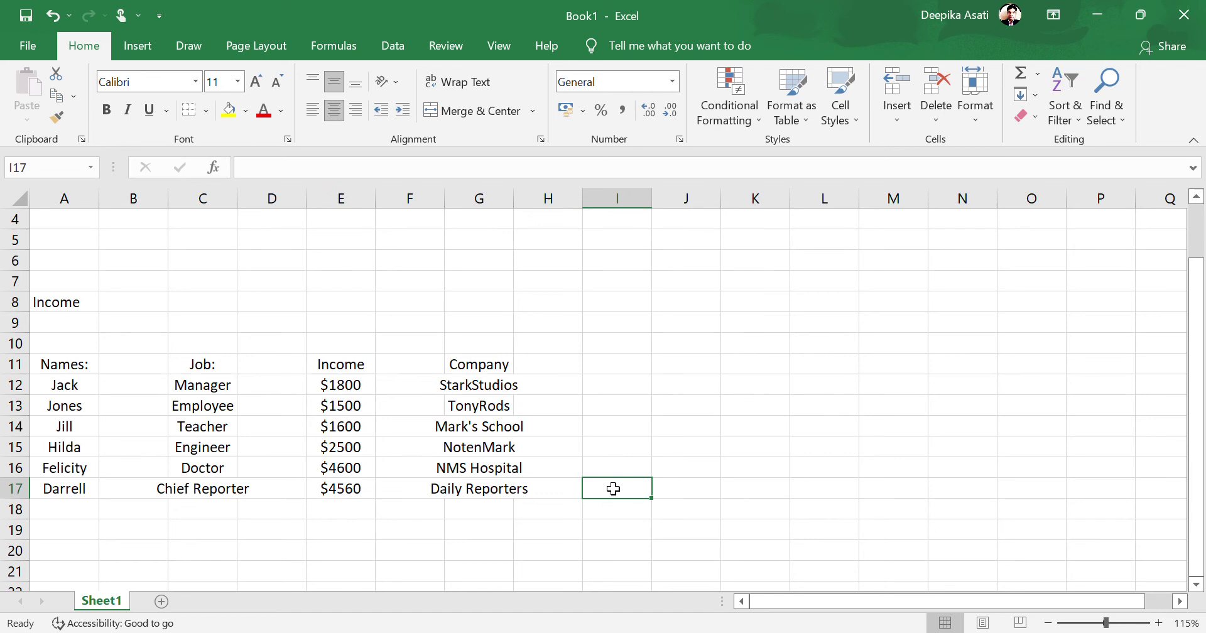
Step: Enter the formula =SUM(E16:E17) in cell I17 to add the last two incomes
double_click(614, 489)
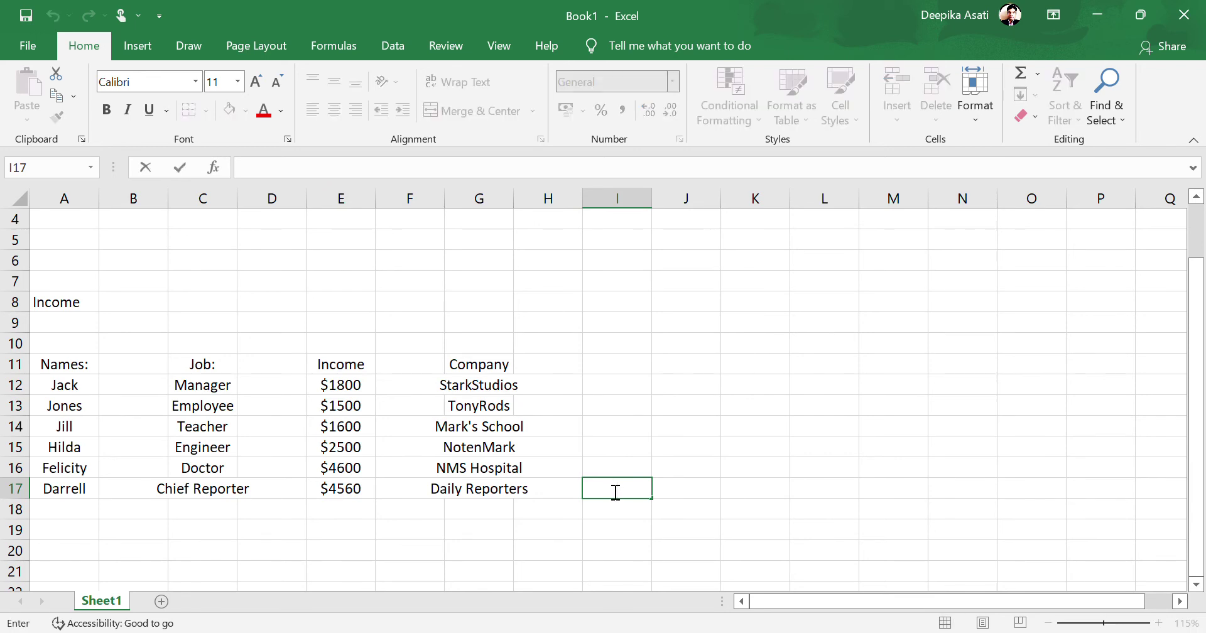
text(=sum)
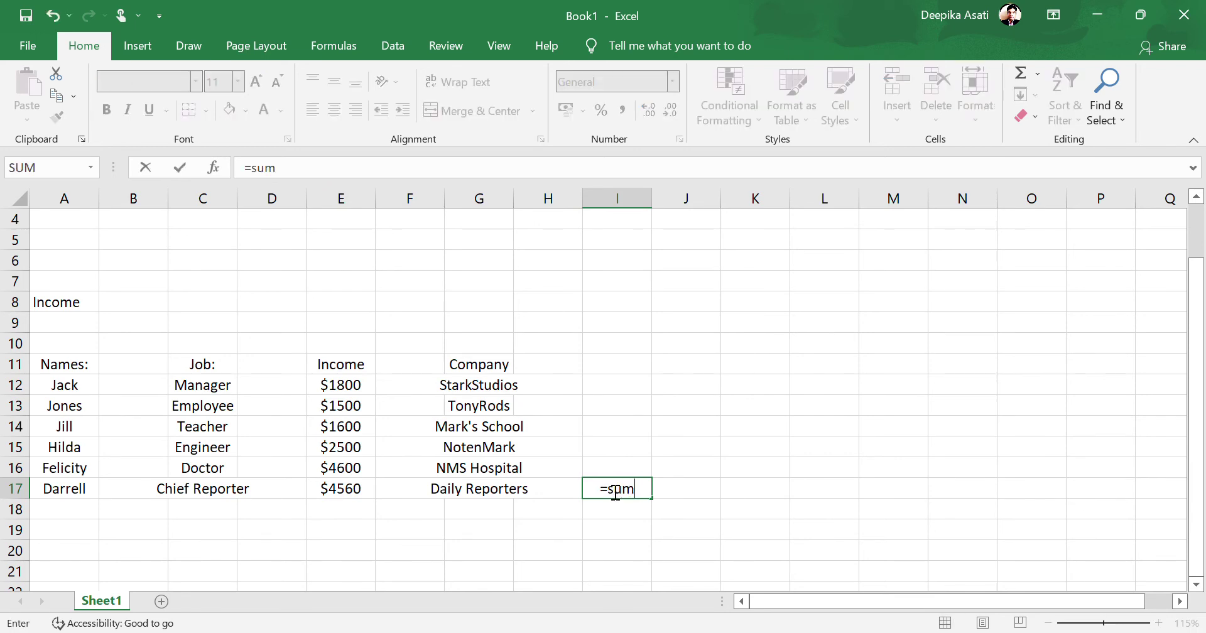
key(BackSpace)
key(BackSpace)
text(um()
drag(323, 473, 370, 496)
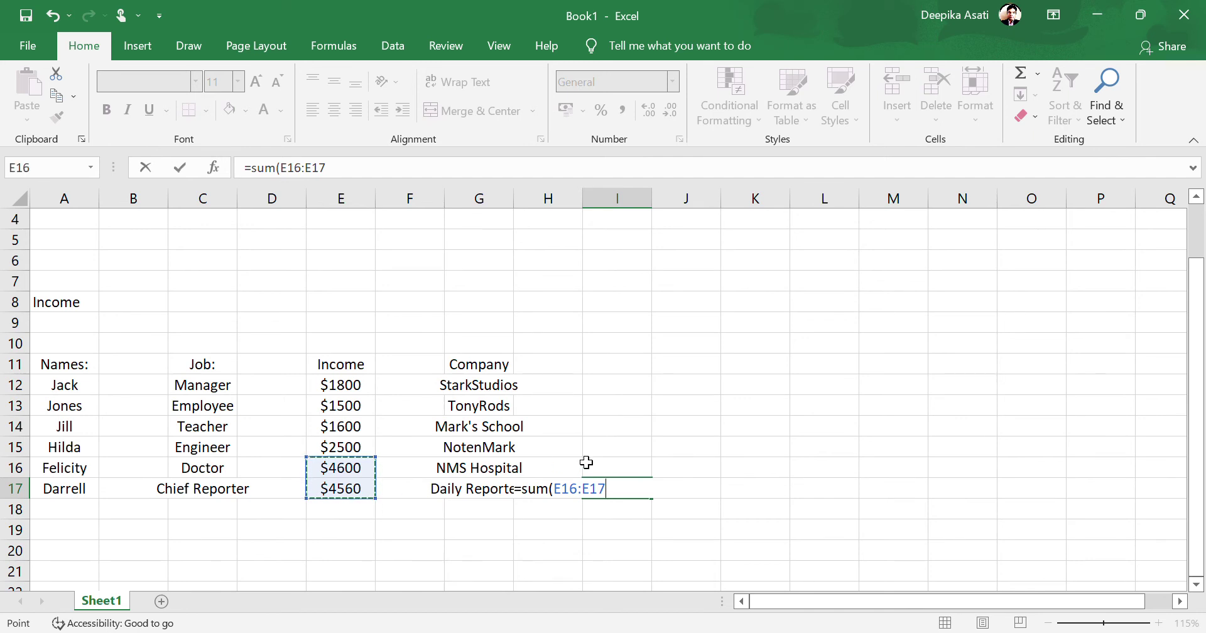
text())
key(Return)
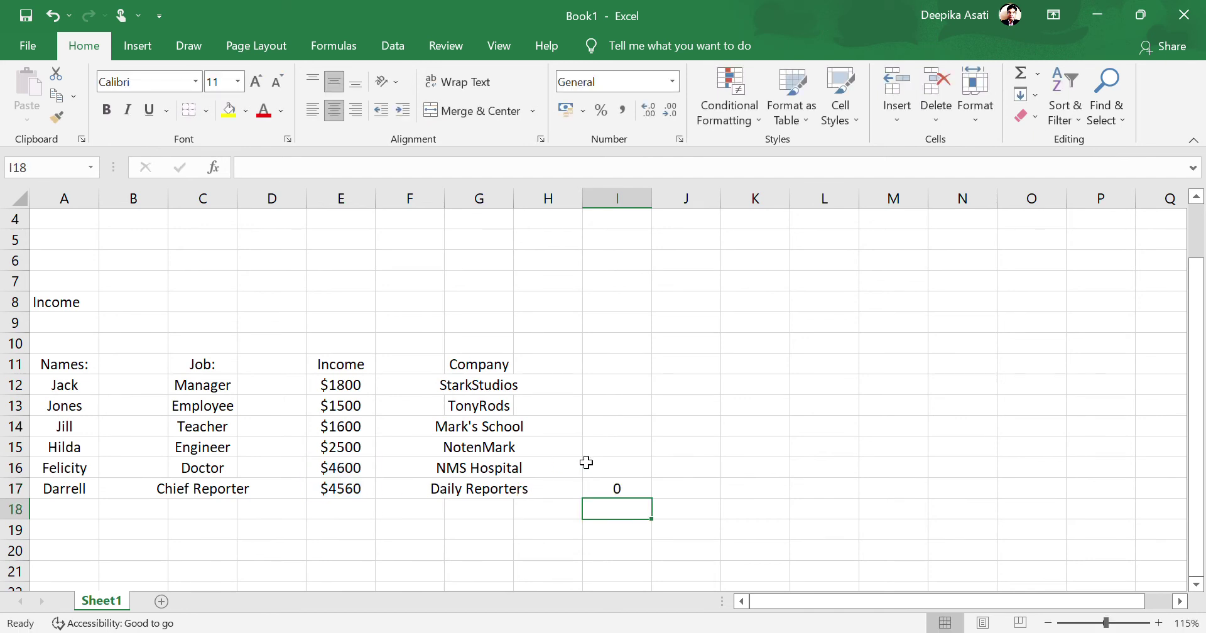
Step: Turn the formula in I17 into plain text so the cell displays =SUM(E16:E17) itself
click(638, 494)
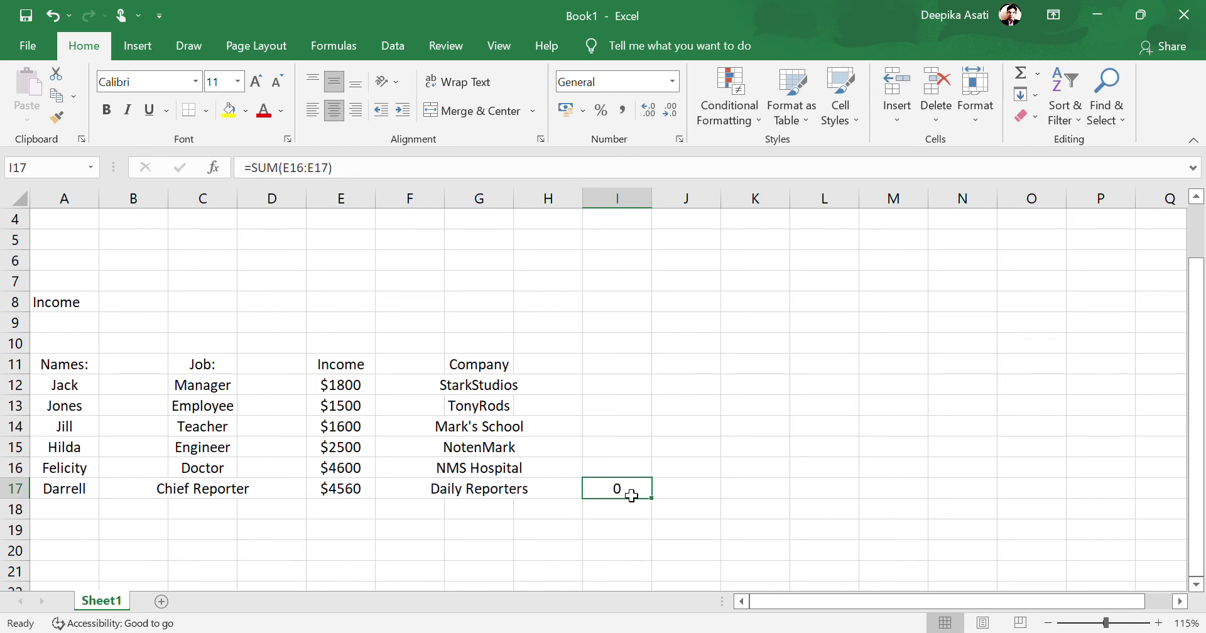
double_click(624, 496)
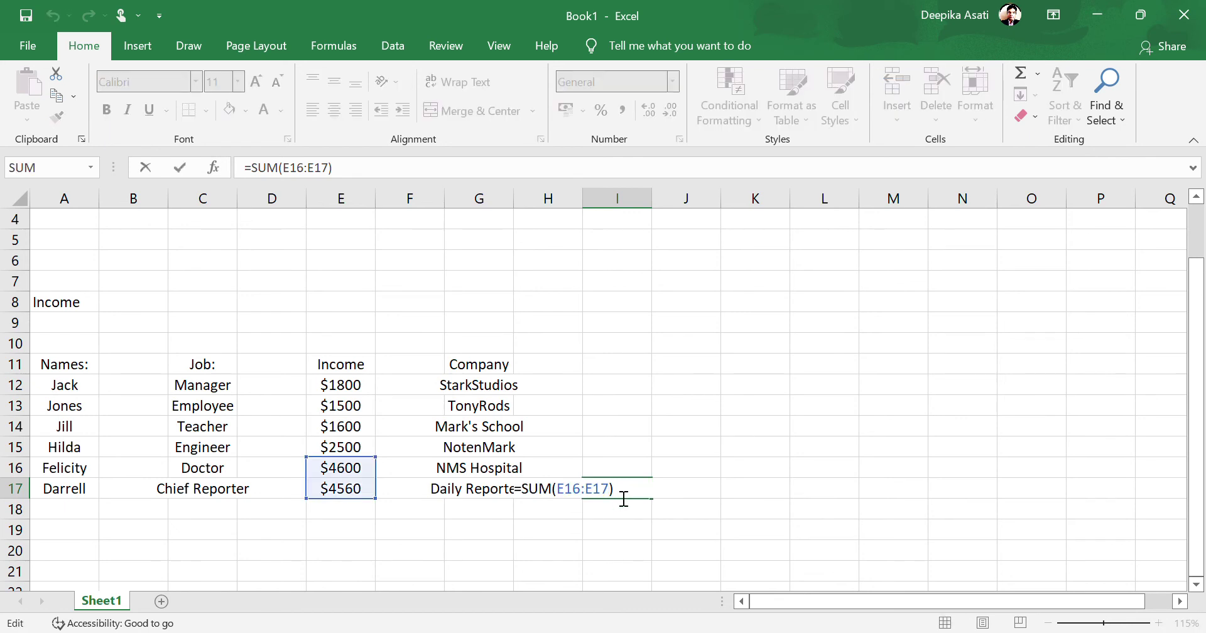
click(511, 498)
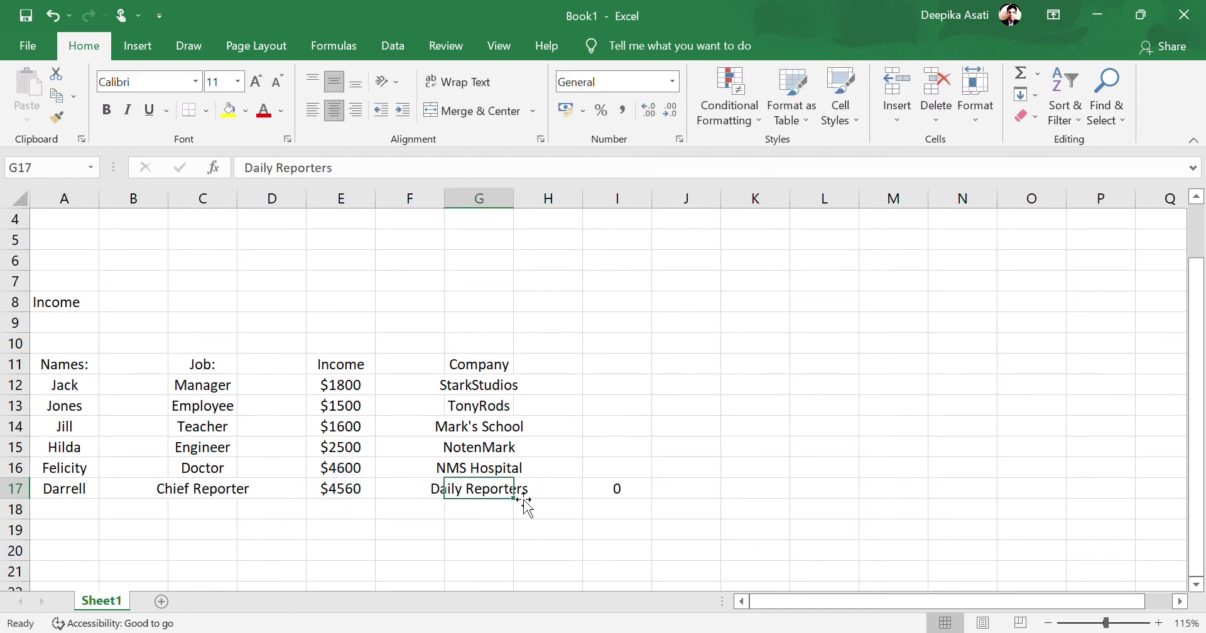
double_click(554, 497)
double_click(629, 498)
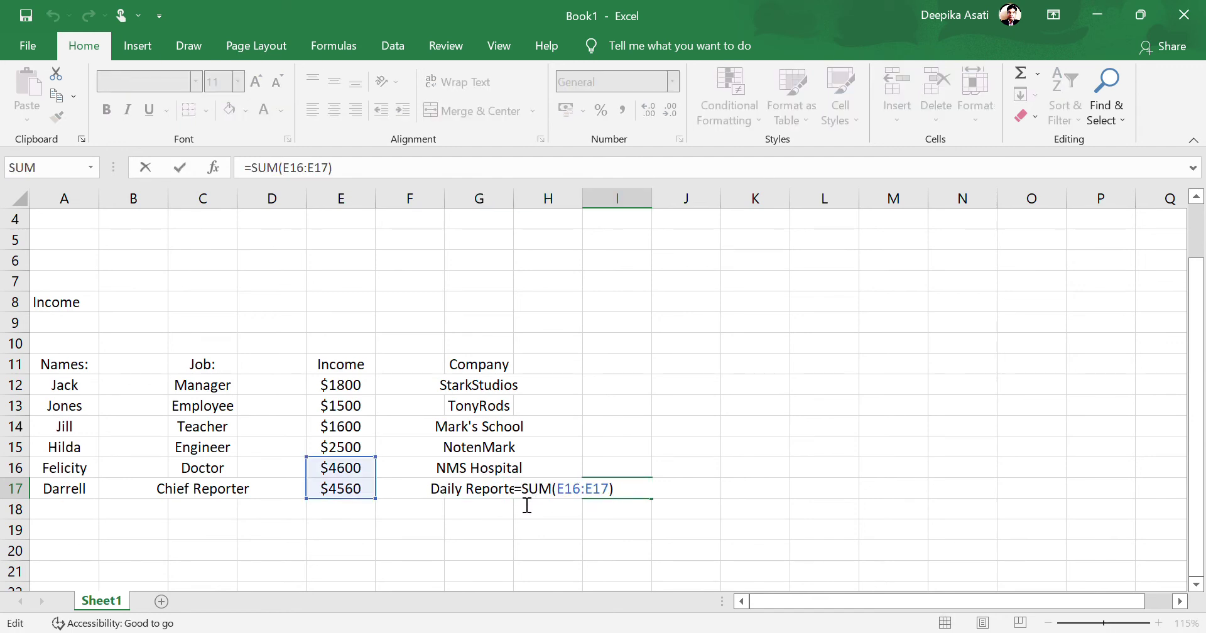
key(Home)
key(Return)
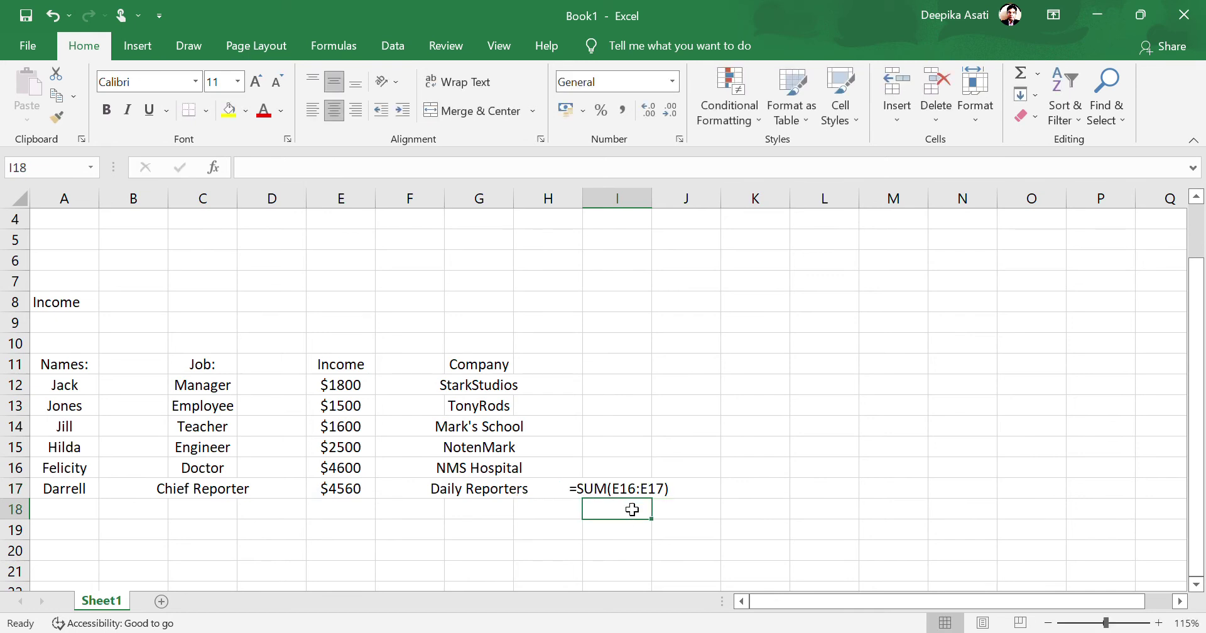
key(Up)
drag(666, 496, 596, 506)
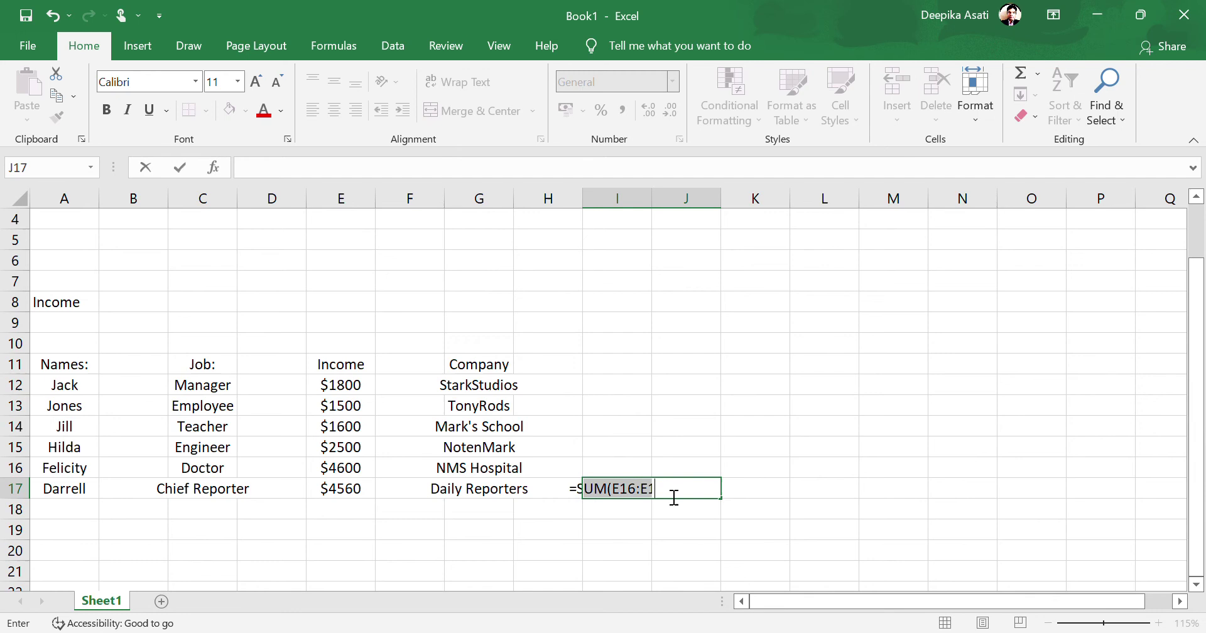
text(])
key(Escape)
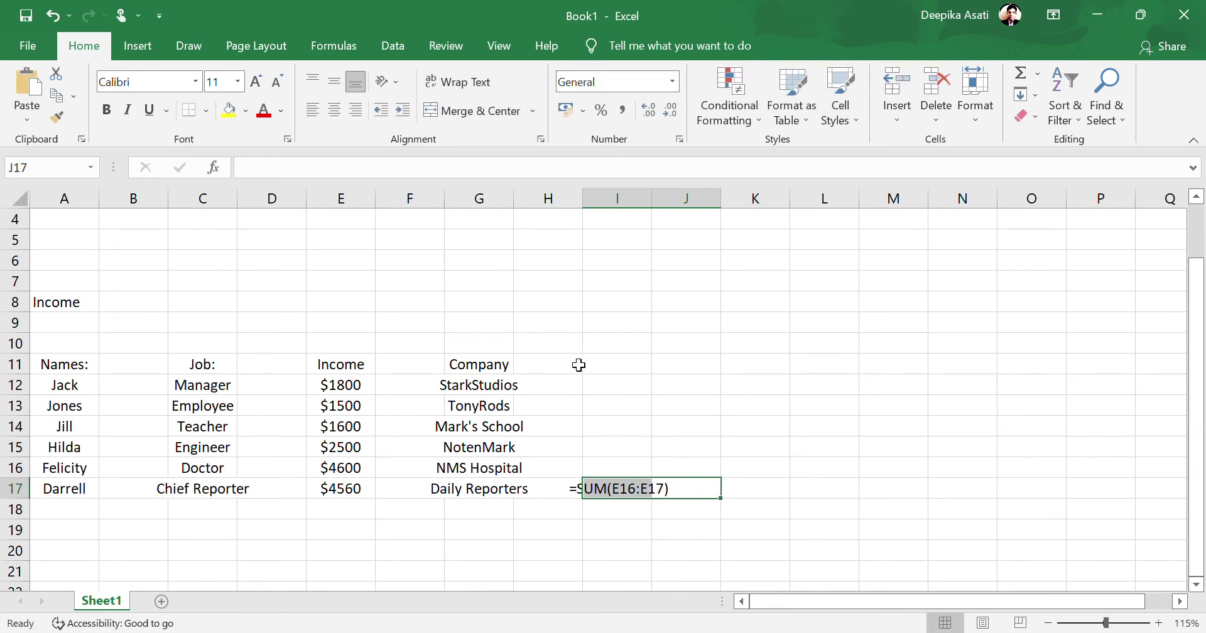
drag(691, 484, 571, 496)
key(Home)
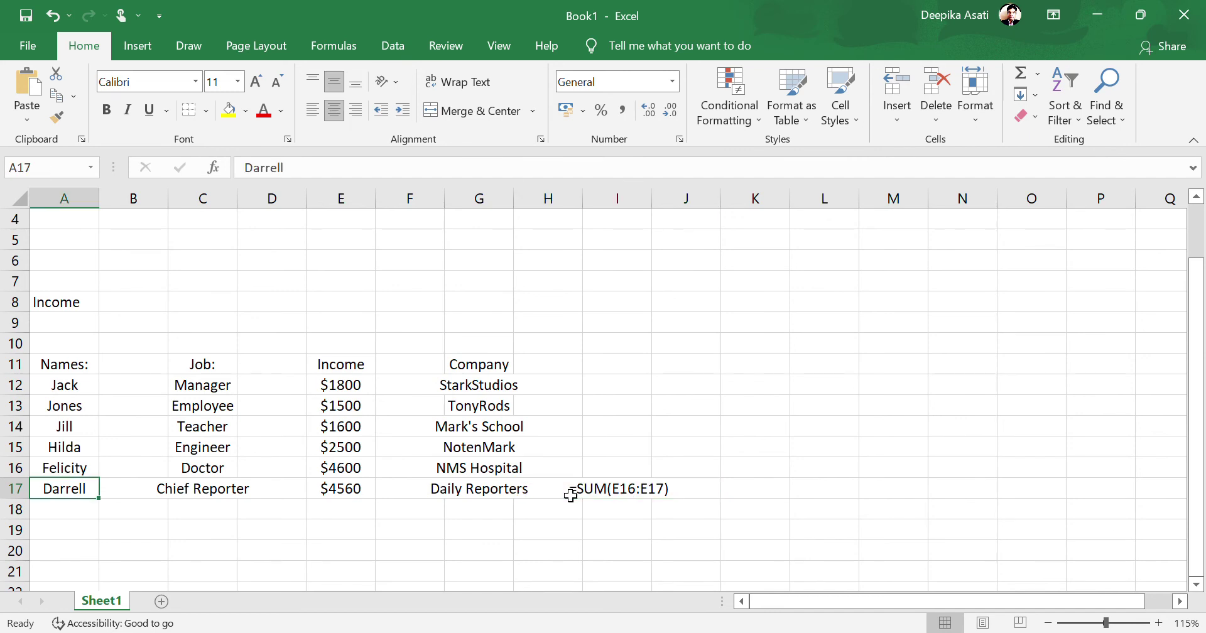
click(590, 498)
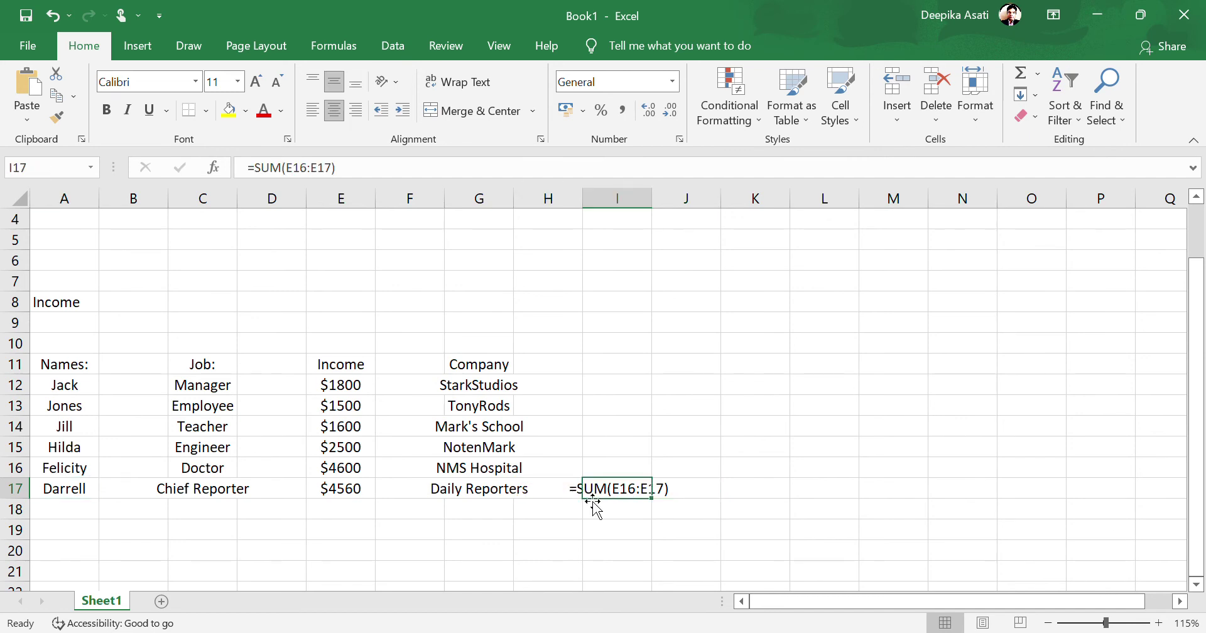
shift+click(675, 496)
key(ctrl+c)
key(shift+Home)
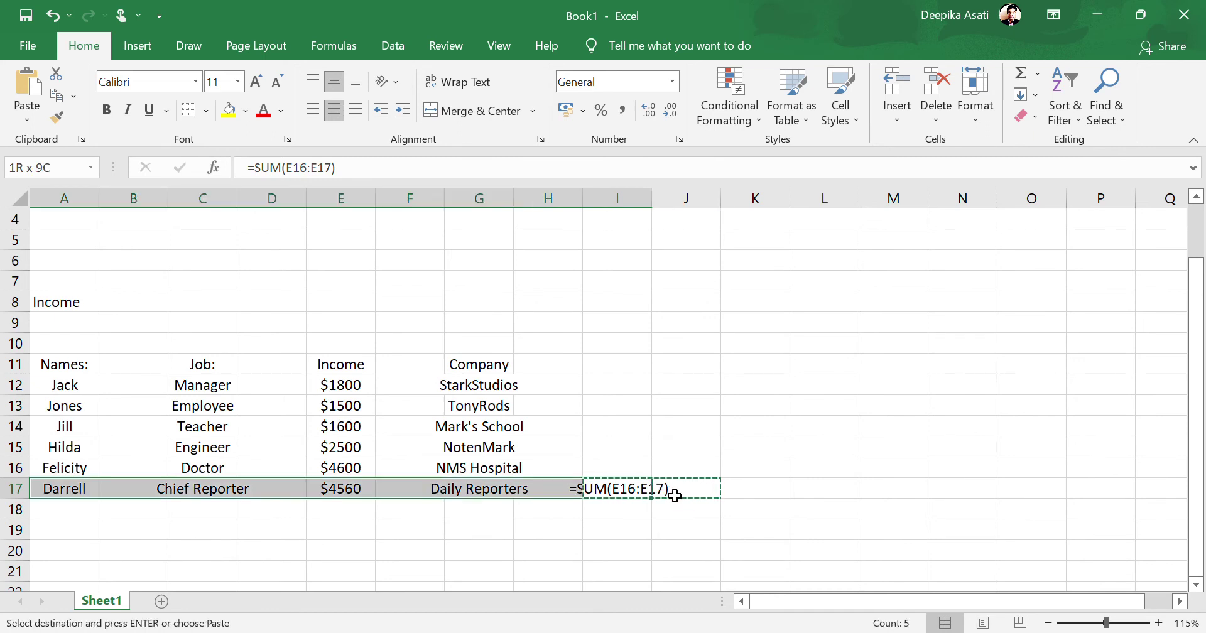
click(733, 476)
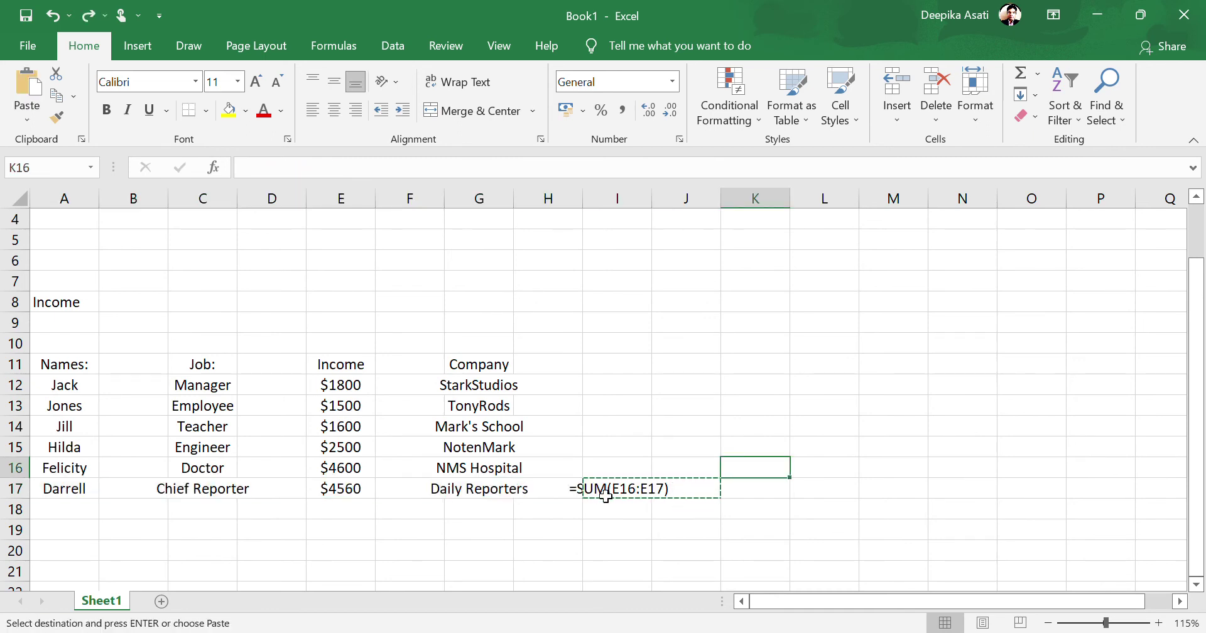
click(581, 494)
key(Escape)
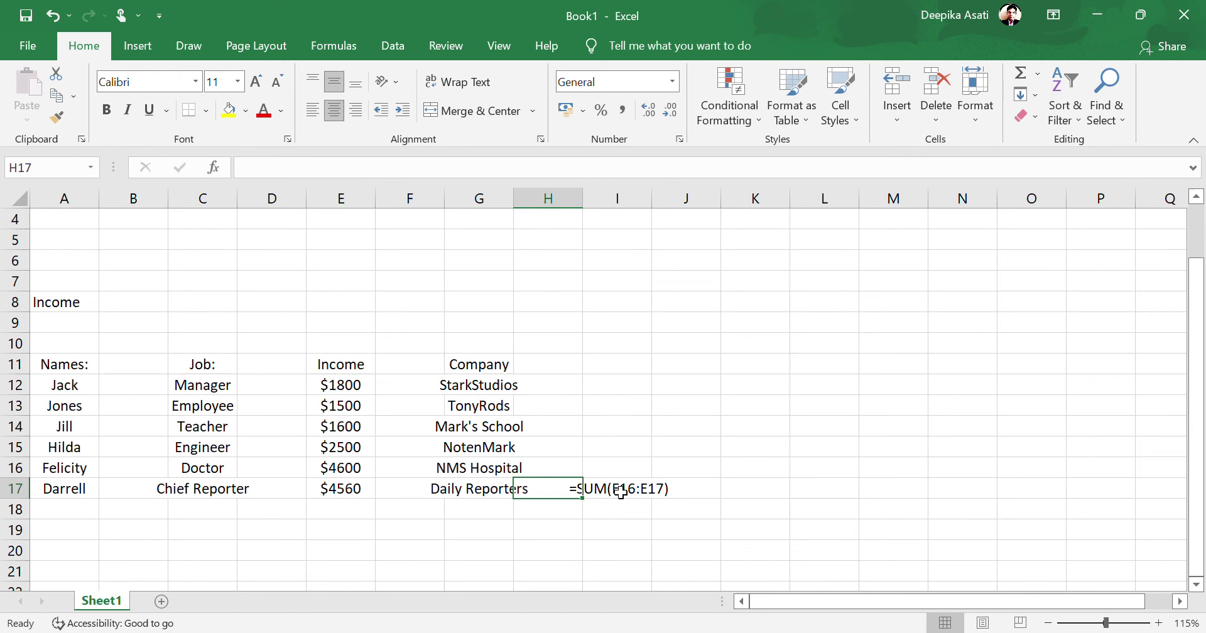
Step: Delete the formula text from I17:J17 beside the table
drag(621, 492, 687, 492)
click(687, 493)
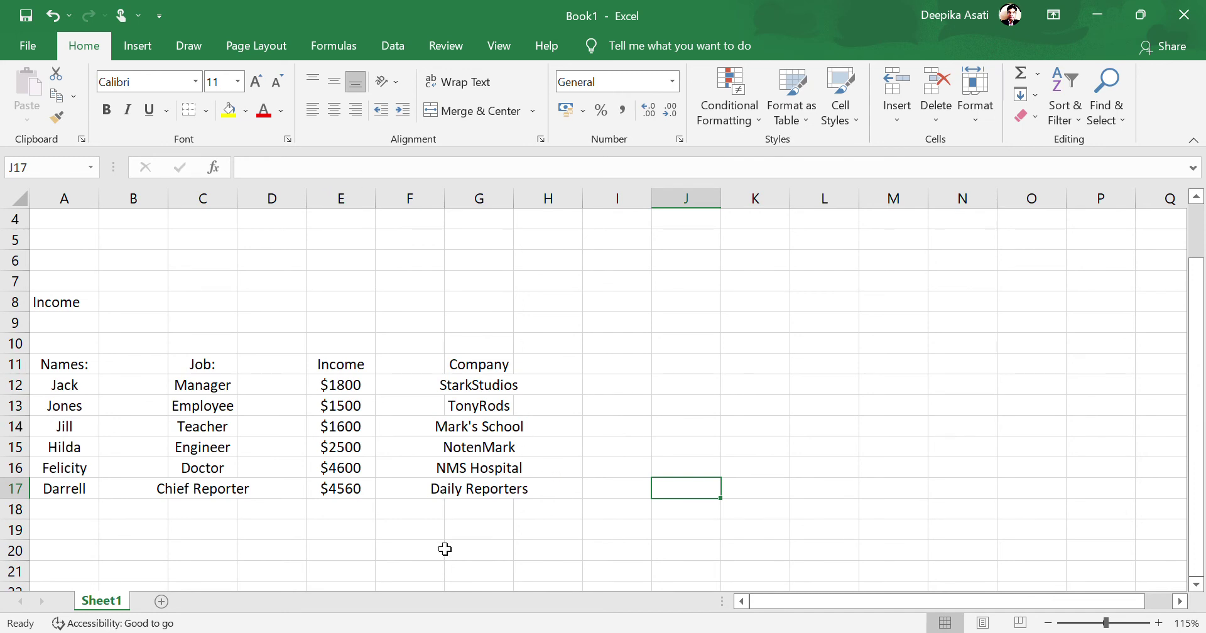
Step: Try adding the last two incomes in cell A19 with =SUM(E16+E17), and delete the formula
double_click(81, 530)
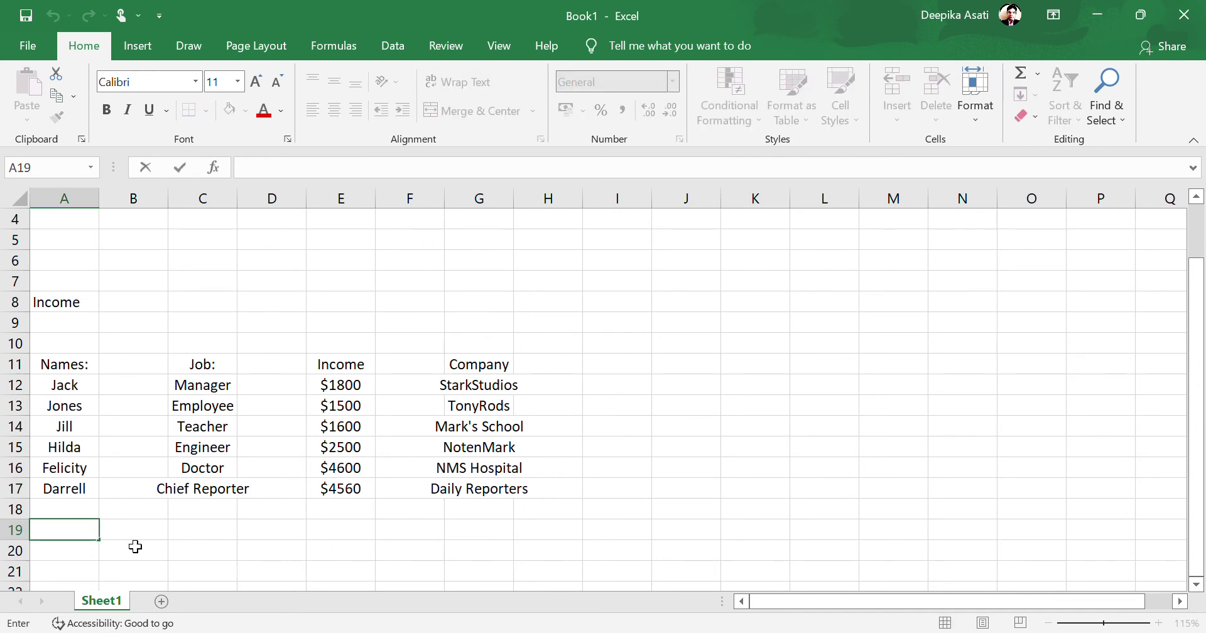
text(=sum)
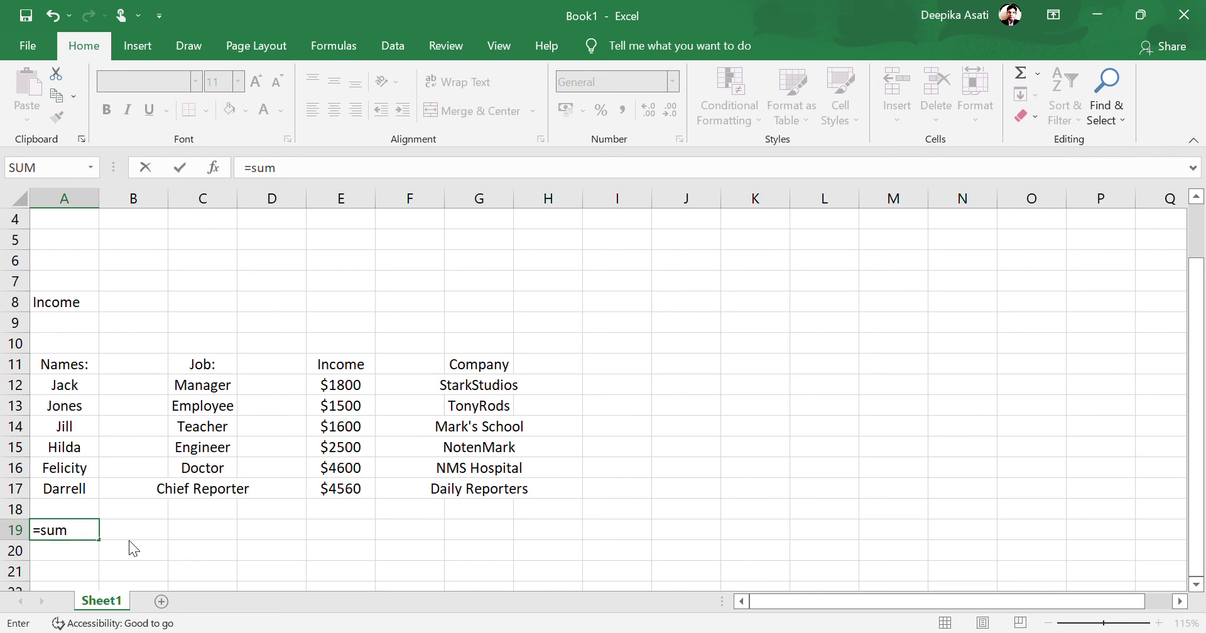
text(()
text(E16+)
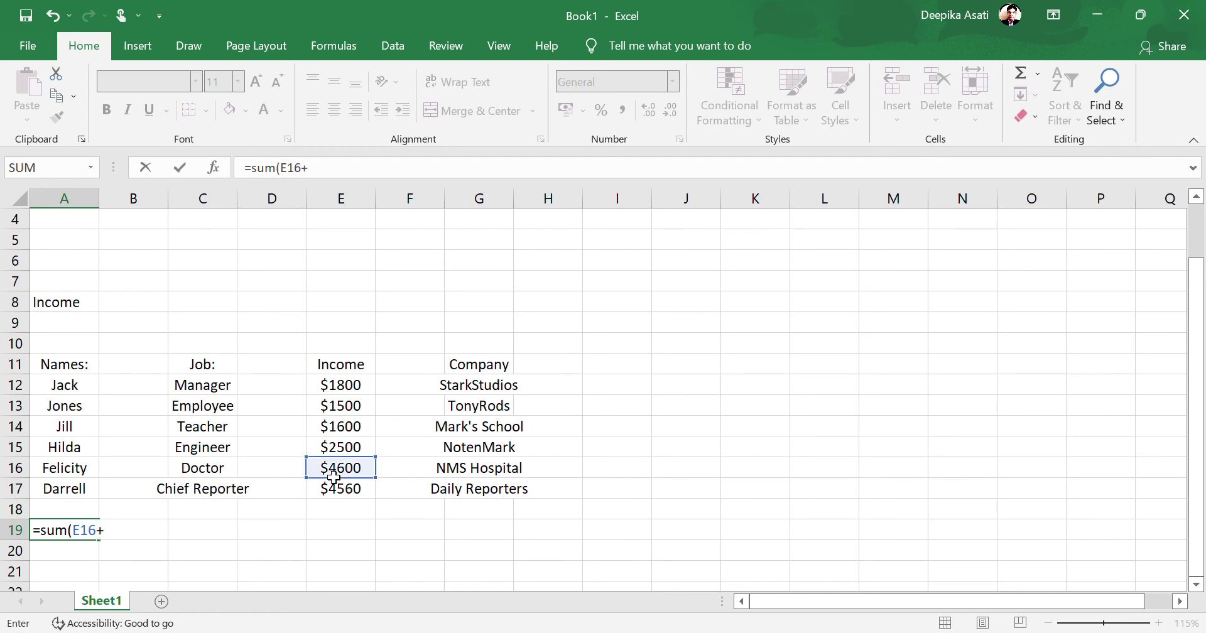
text(E17)
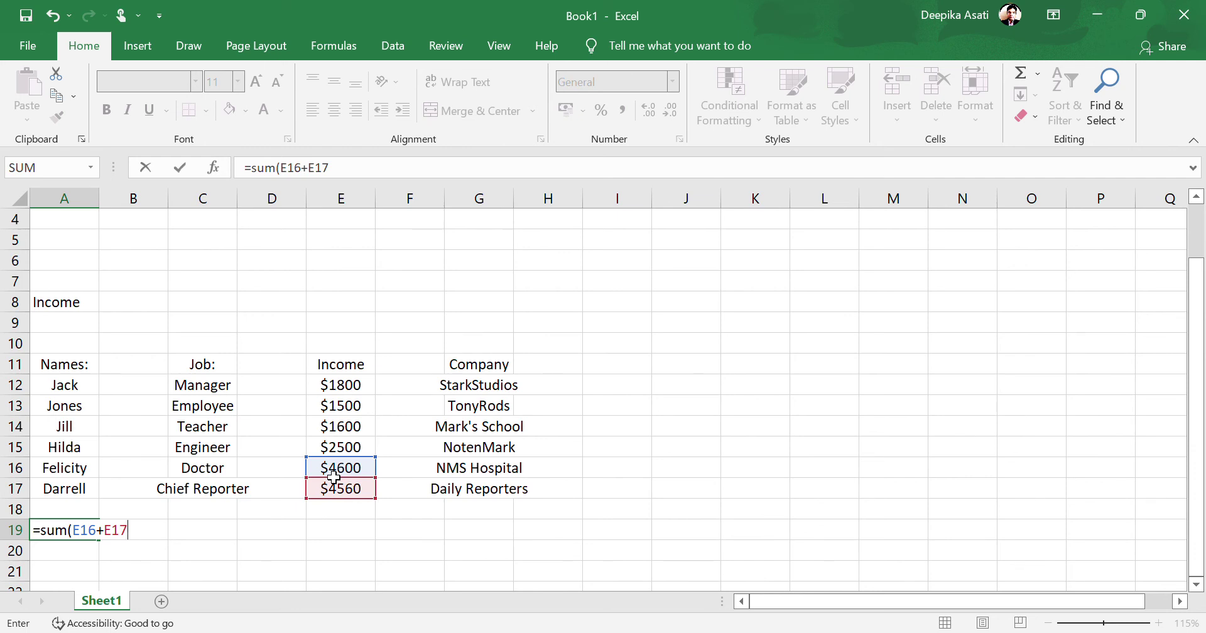
key(Return)
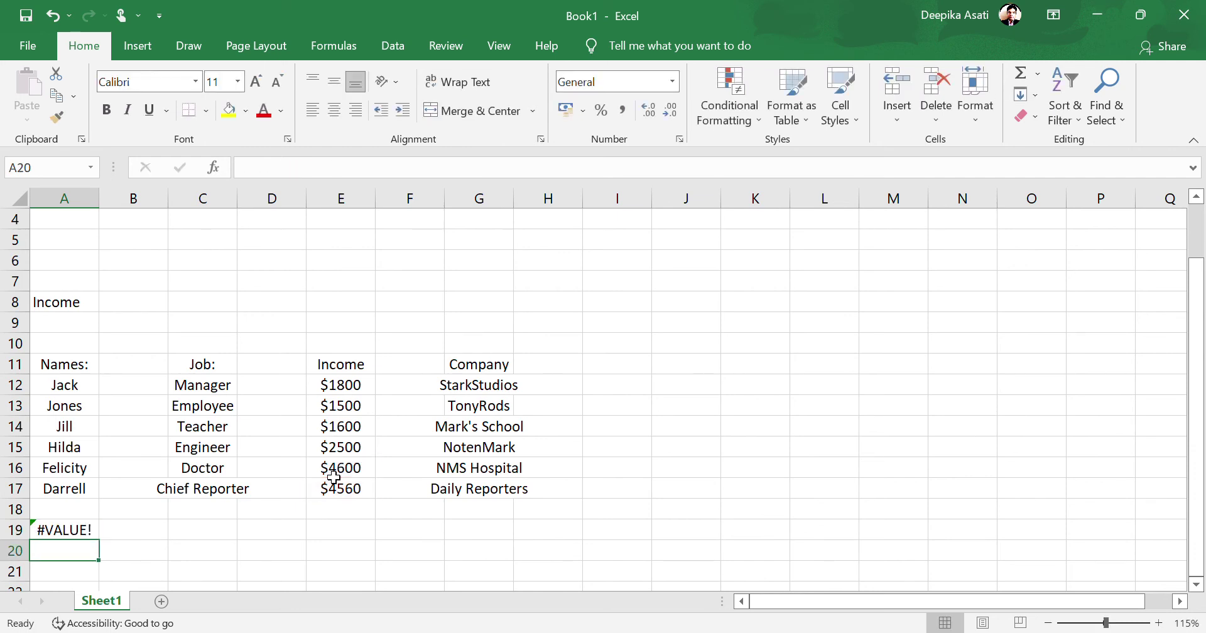
click(57, 533)
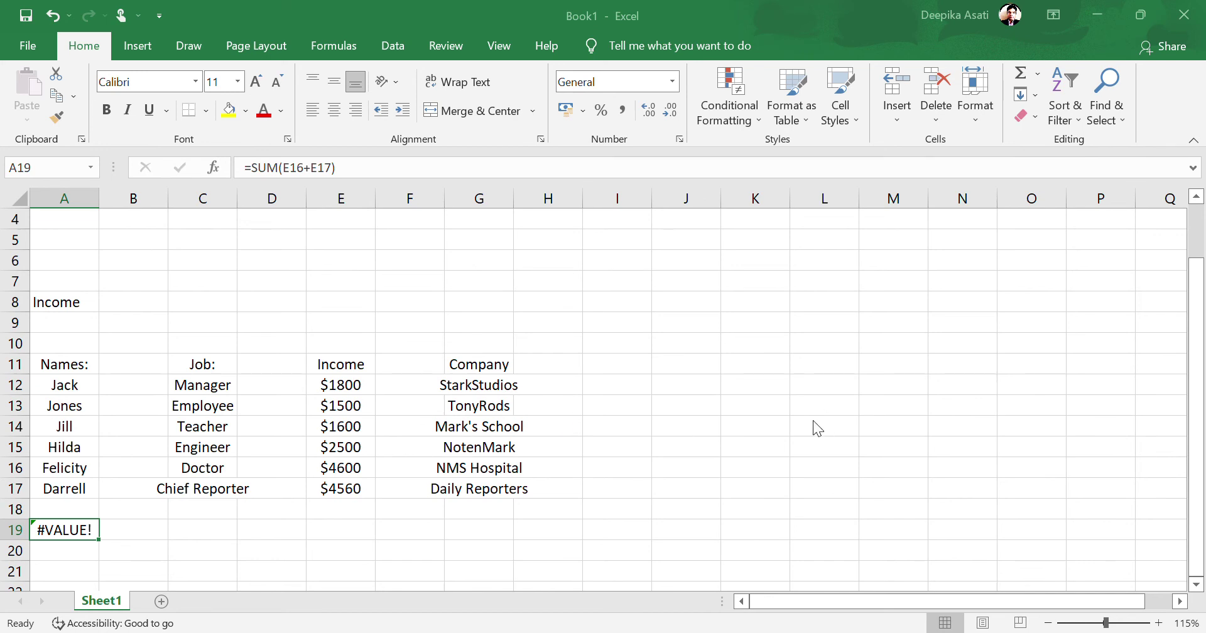
key(Delete)
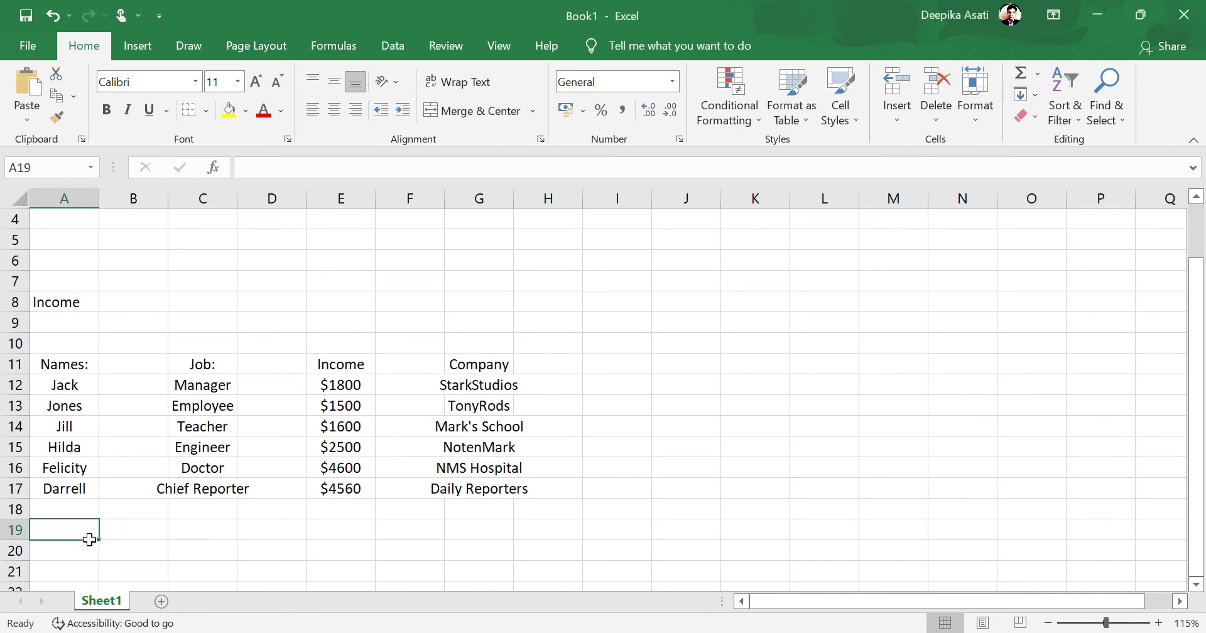
click(409, 447)
click(646, 277)
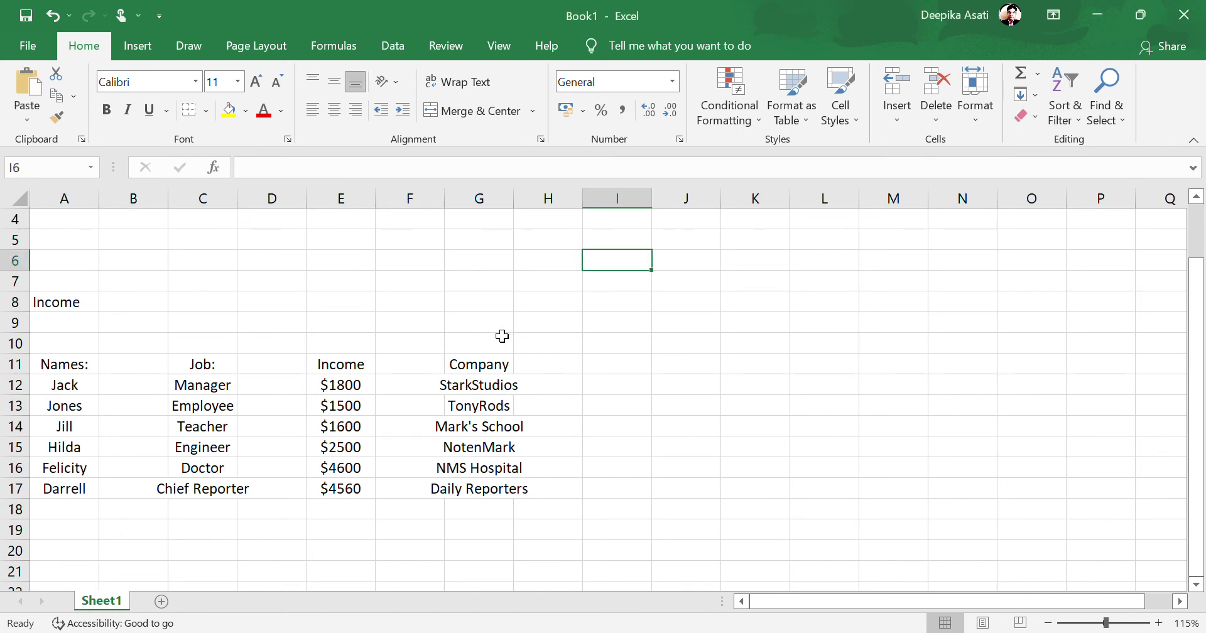
click(493, 324)
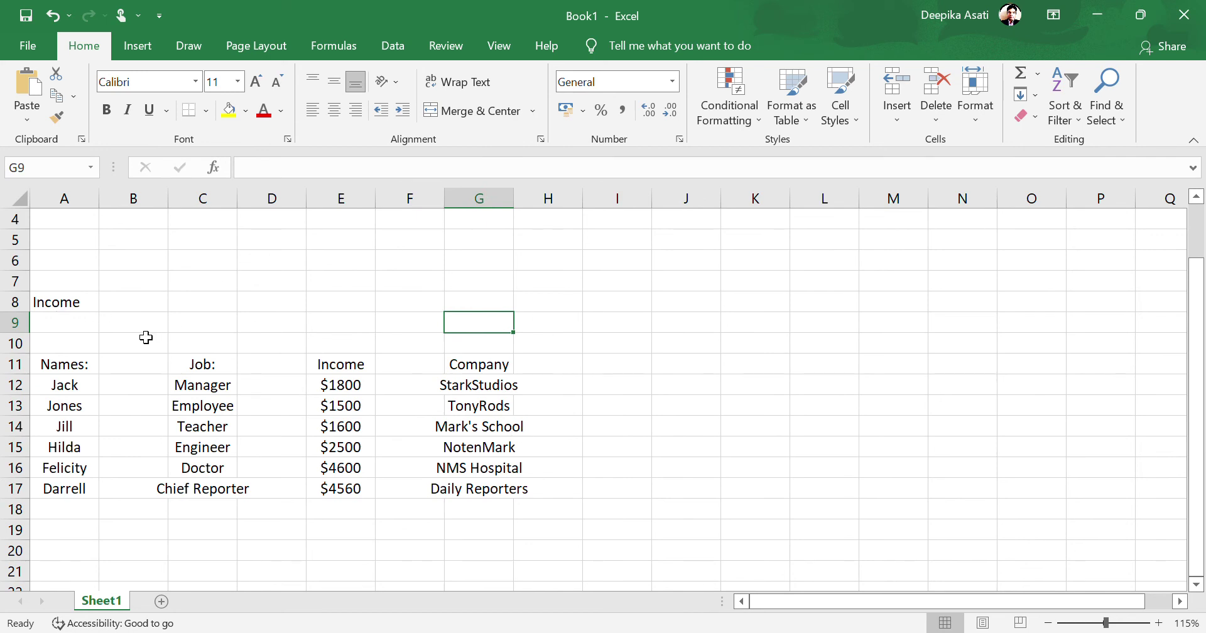
drag(47, 363, 572, 524)
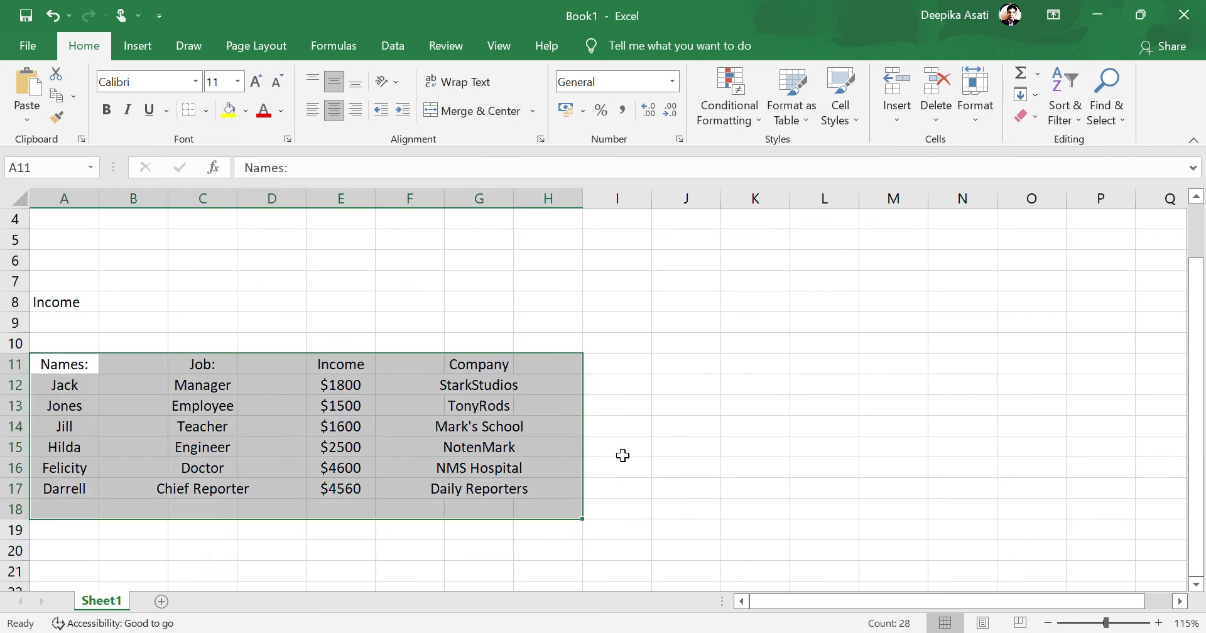
click(622, 454)
click(86, 323)
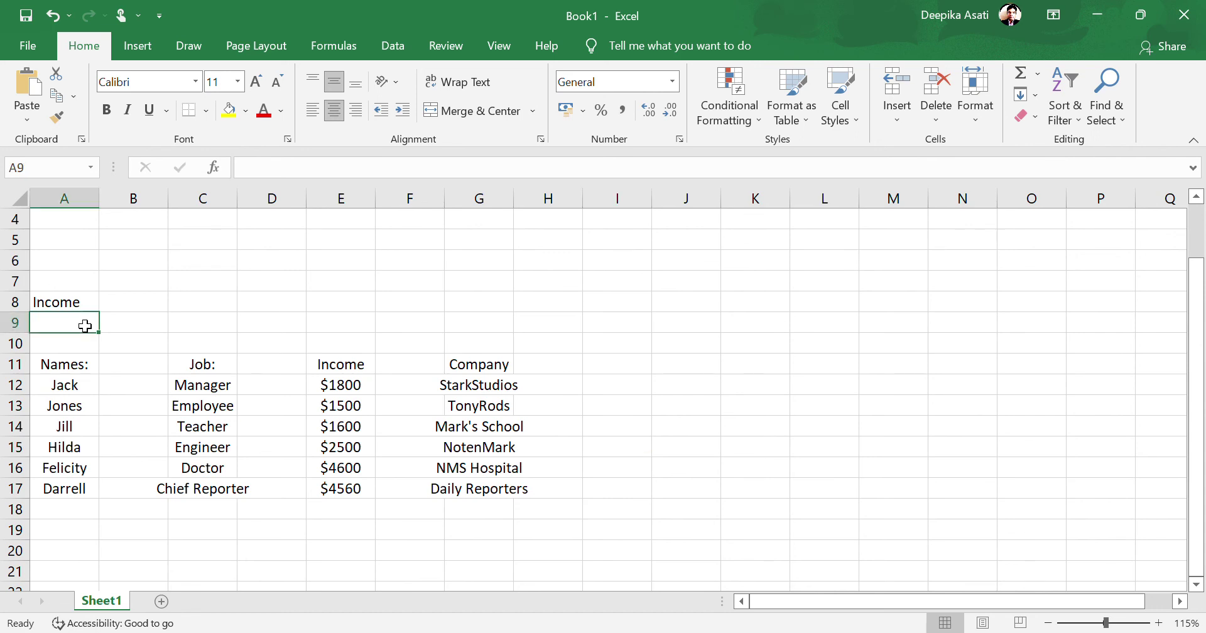
click(90, 308)
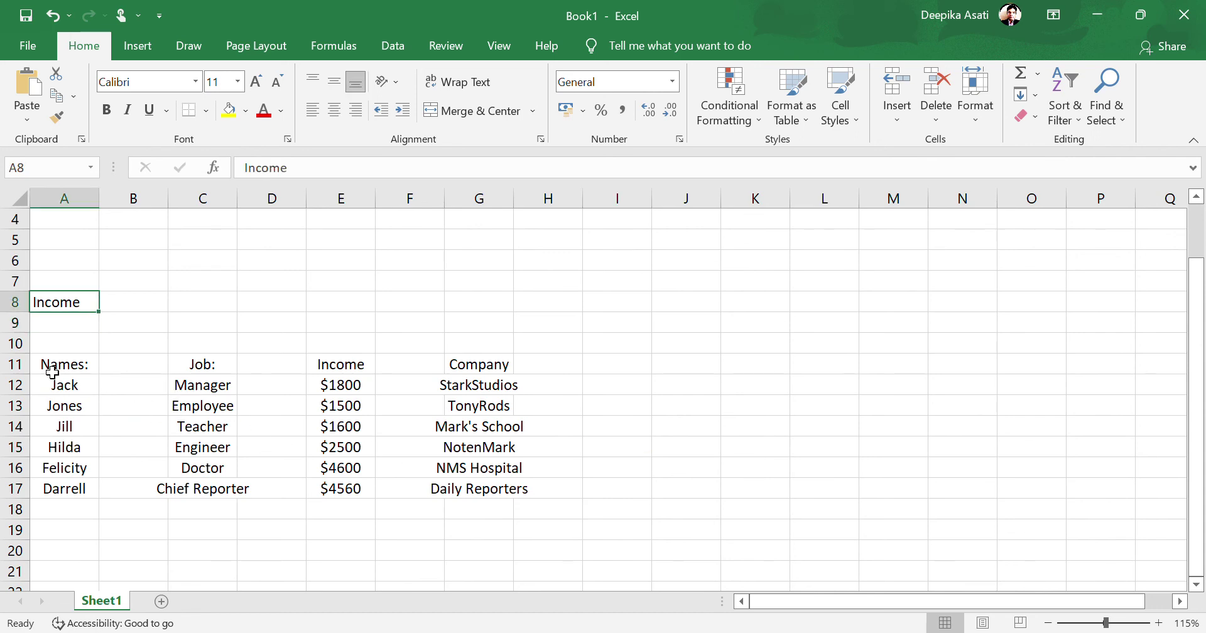
Step: Make the table's header row in A11:H11 bold
drag(41, 371, 550, 369)
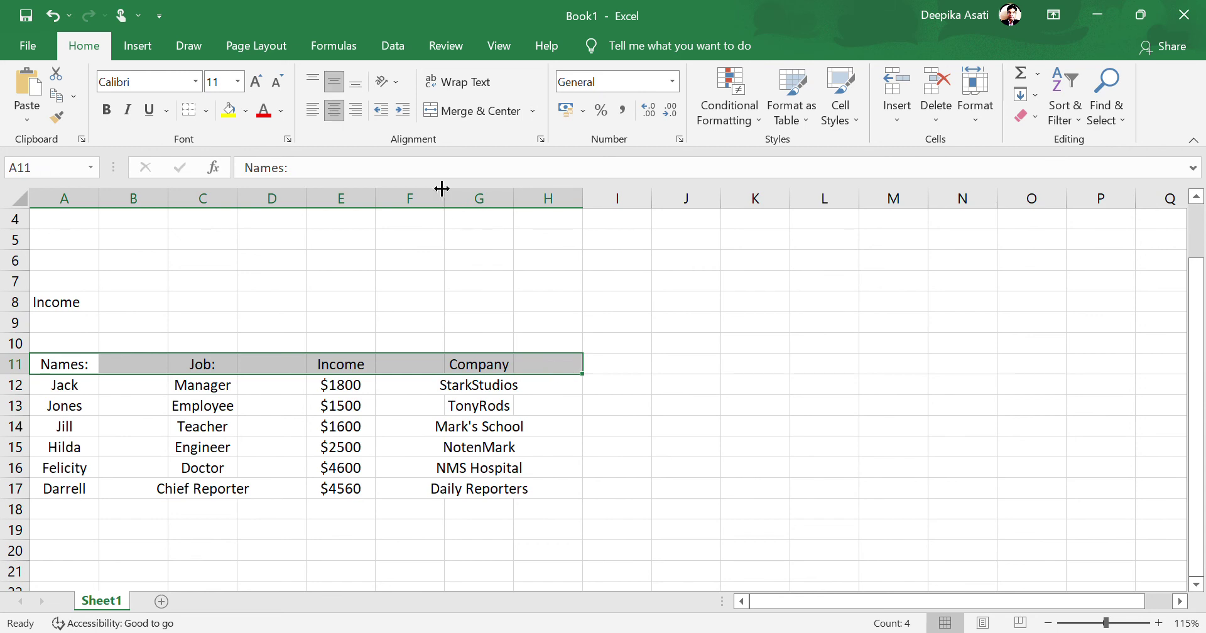
click(107, 113)
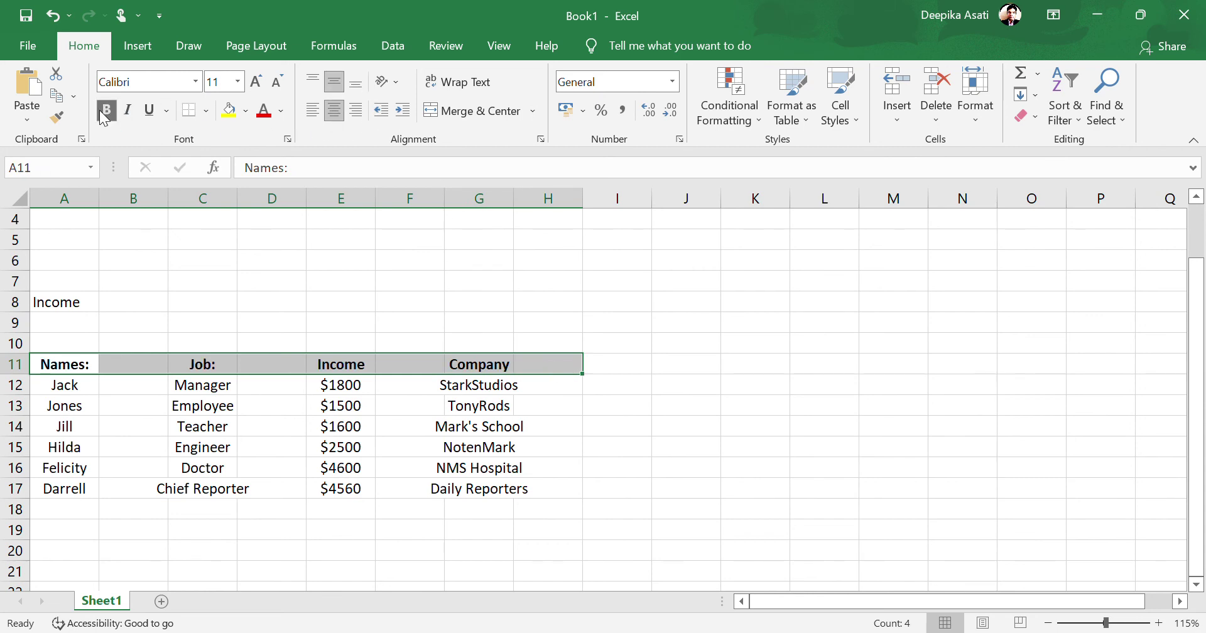
Step: Italicize the text of the table's header row in A11:H11
click(129, 113)
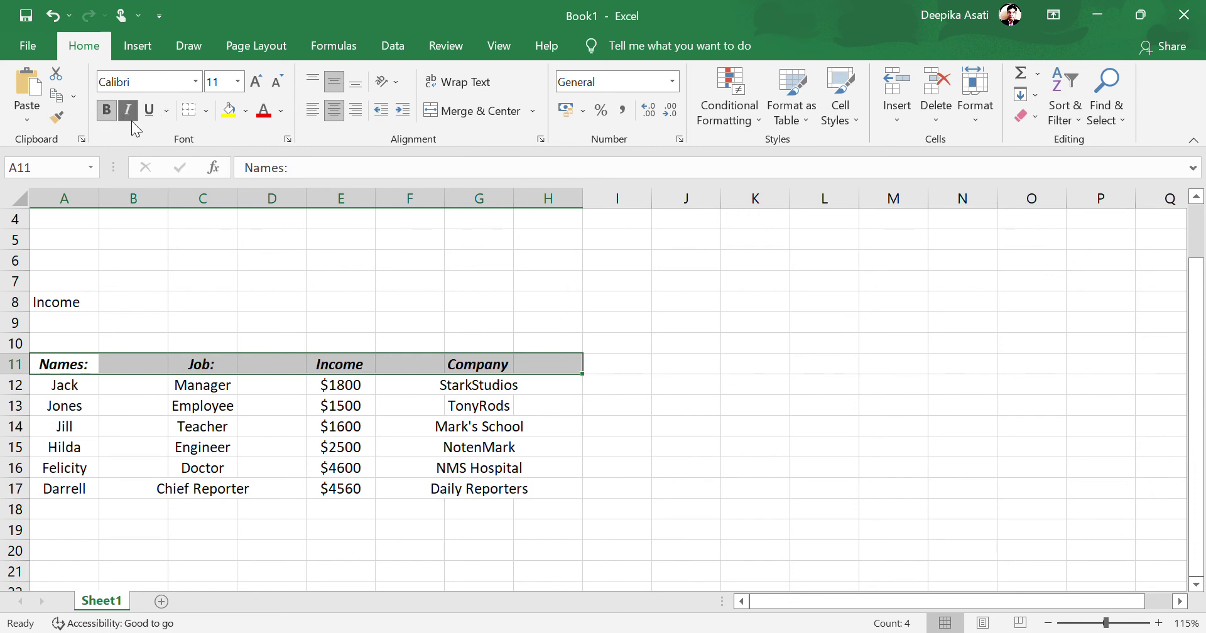
click(62, 386)
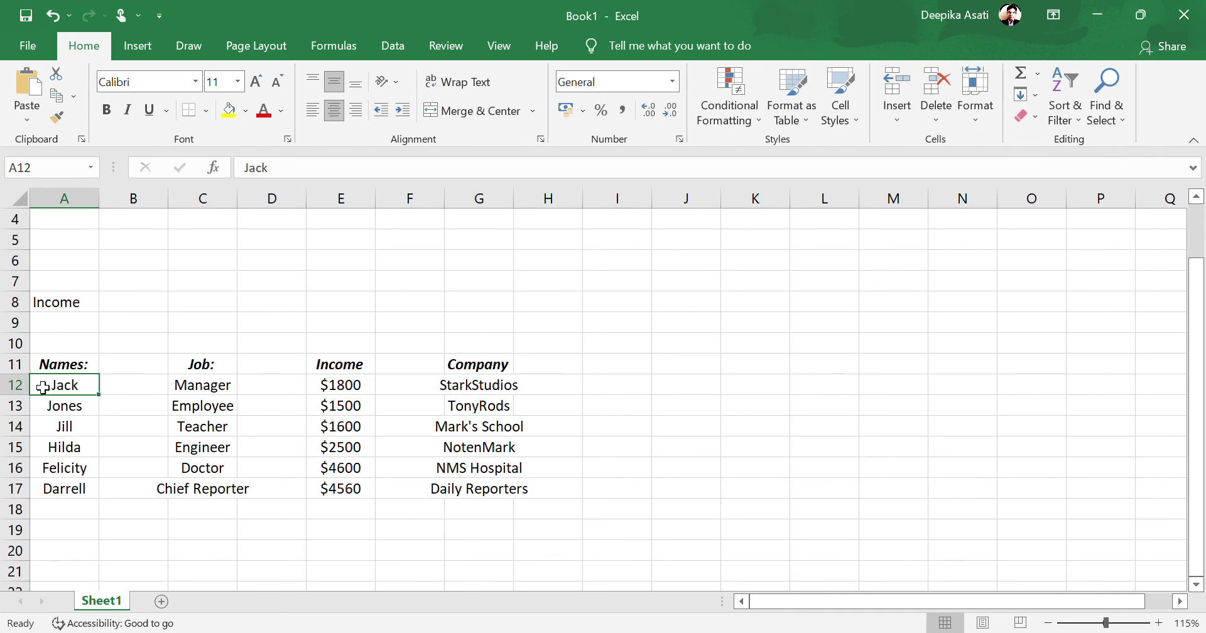
Step: Give the table's data range A12:H18 a yellow fill and blue text
drag(43, 387, 575, 507)
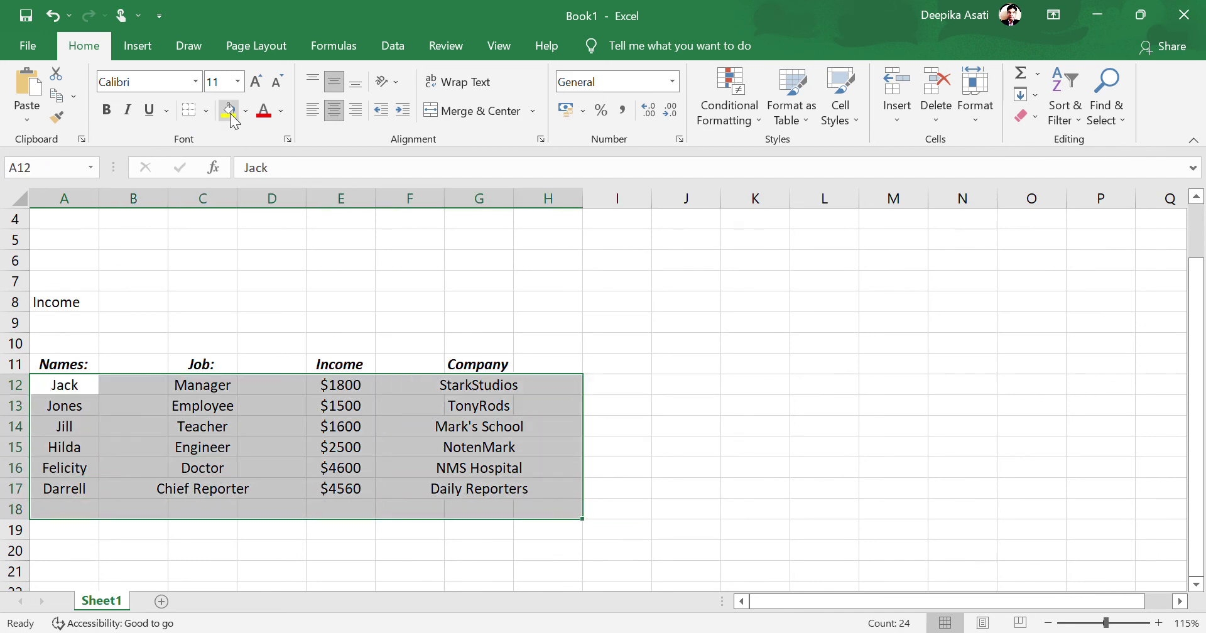
click(229, 112)
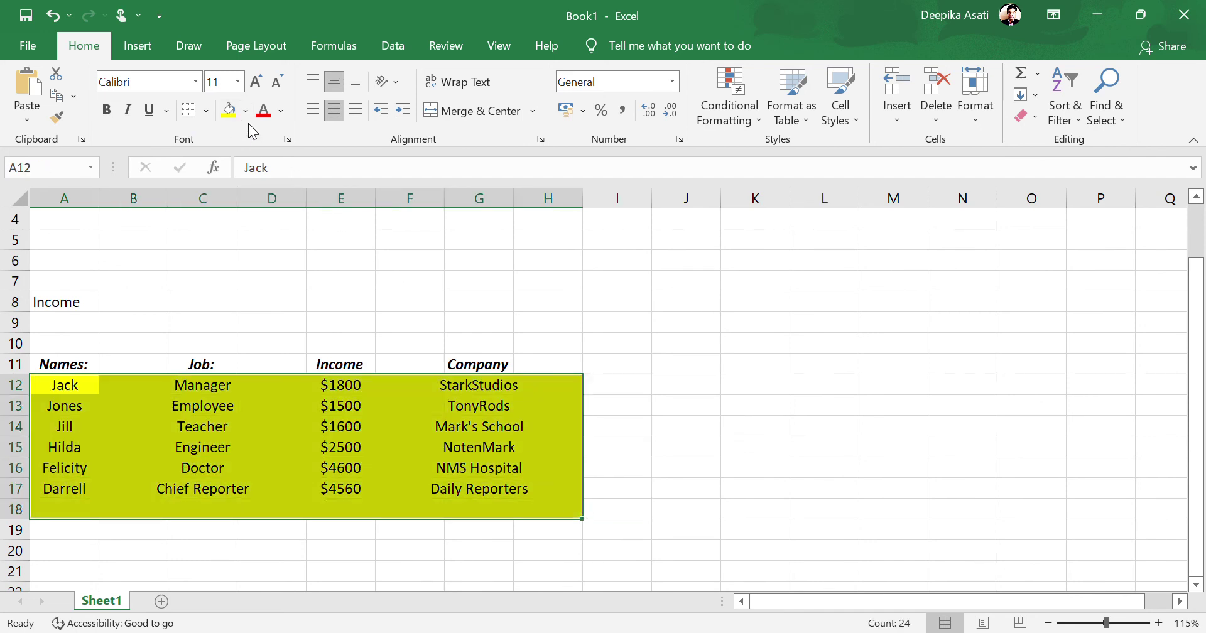
key(ctrl+z)
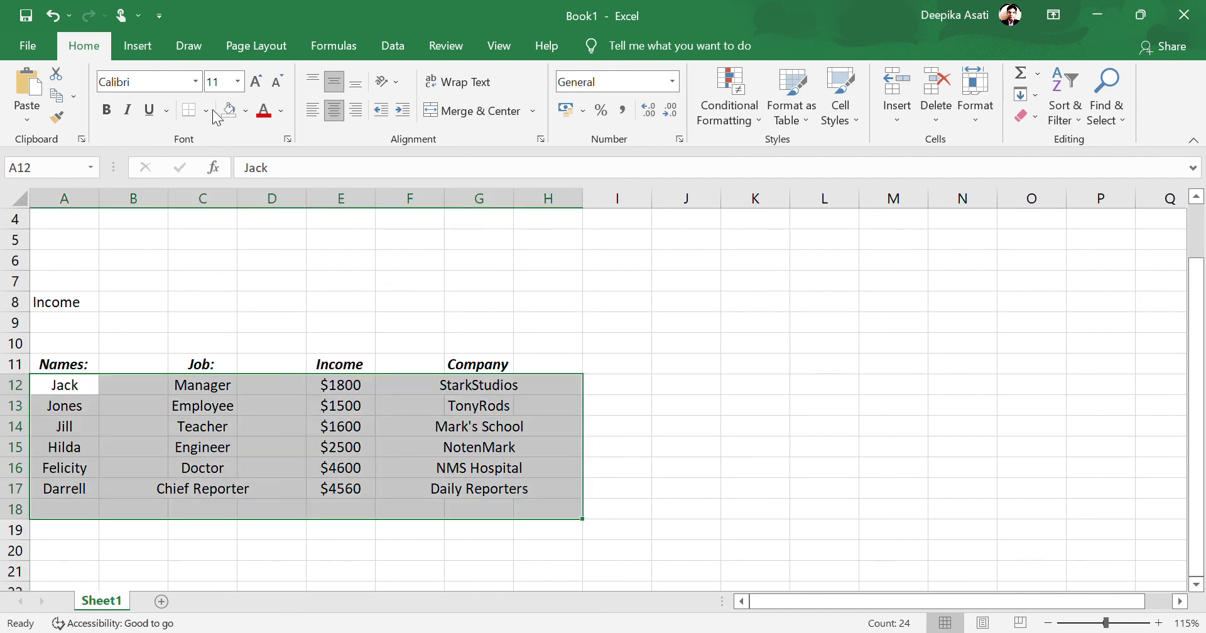
click(264, 112)
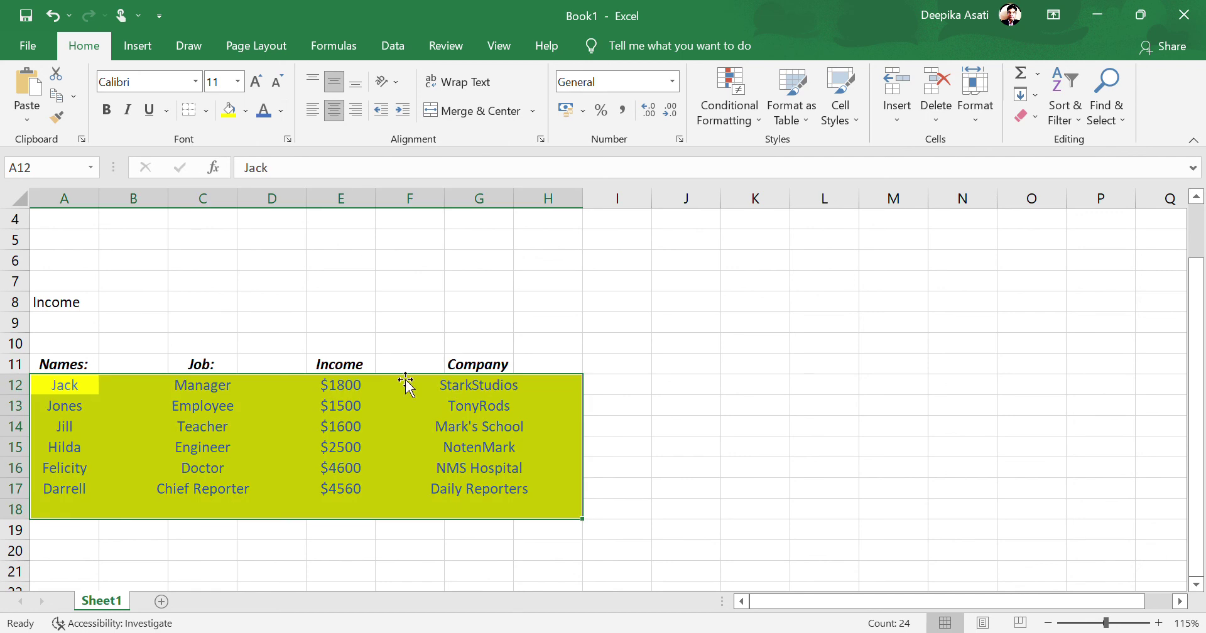
Step: Give the header row A11:H11 a light blue fill and dark blue text
click(472, 369)
mouse_move(563, 366)
mouse_down()
mouse_move(57, 352)
mouse_move(47, 362)
mouse_up()
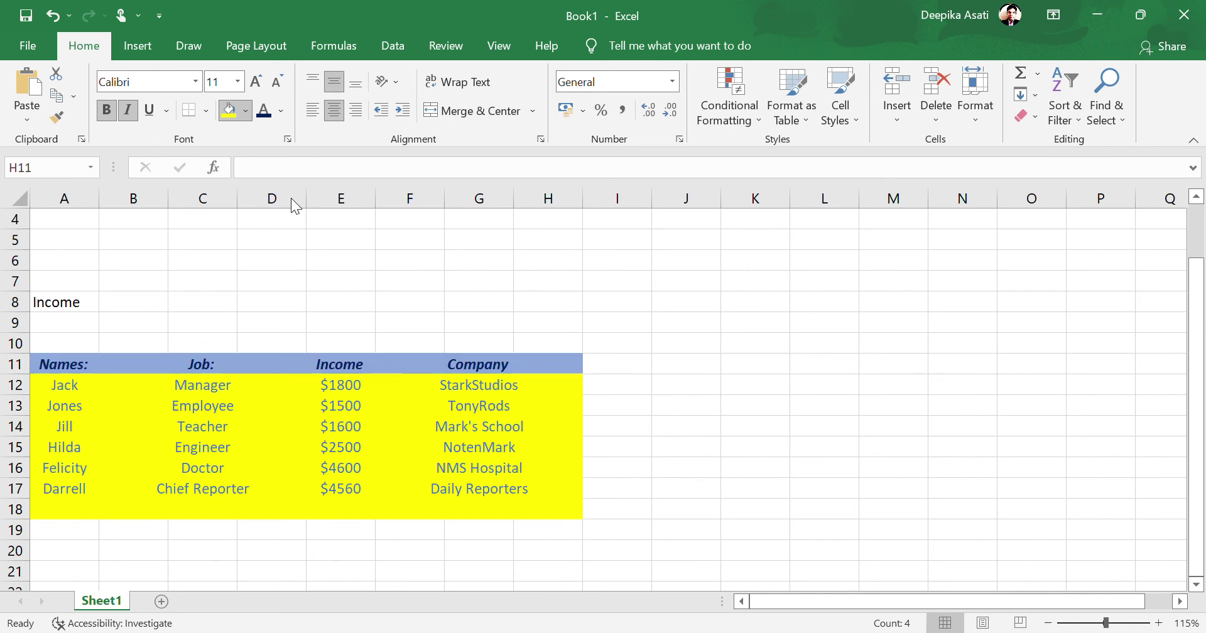
click(289, 388)
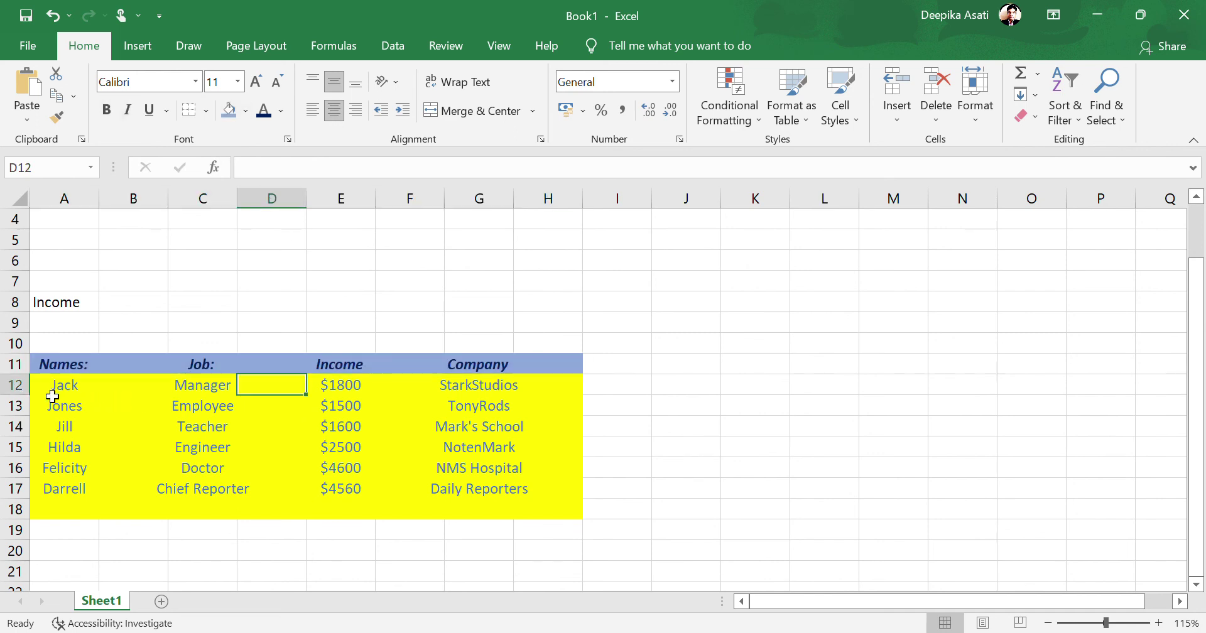
Step: Change the fill colour of the data range A12:I18 to black
drag(53, 395, 587, 517)
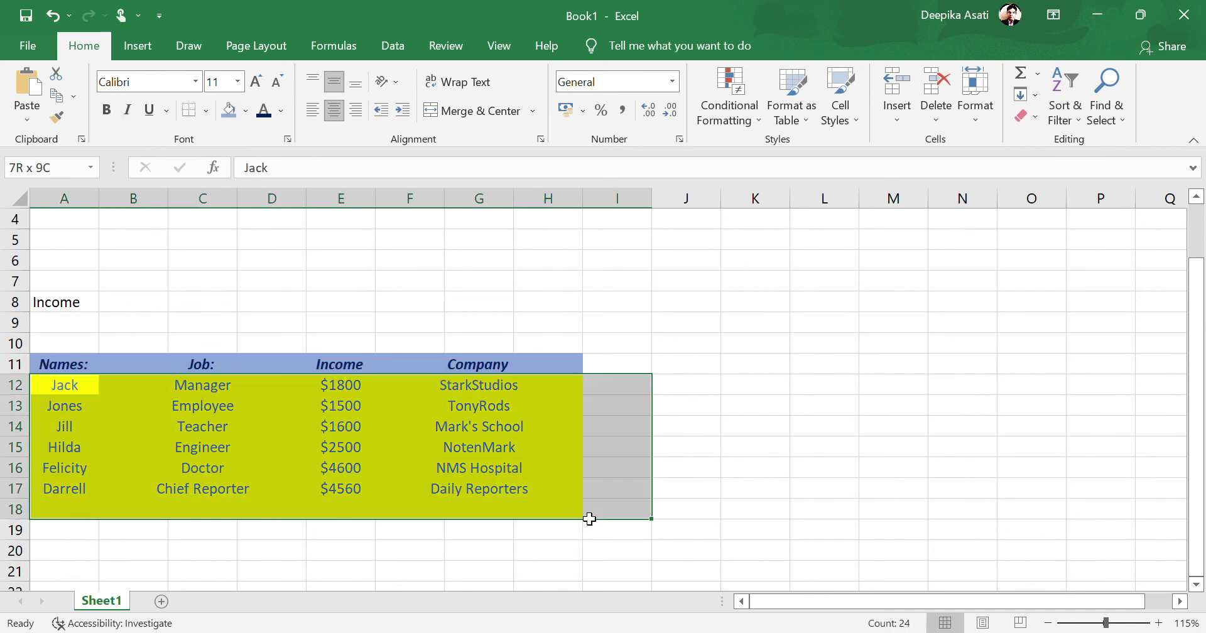
click(245, 111)
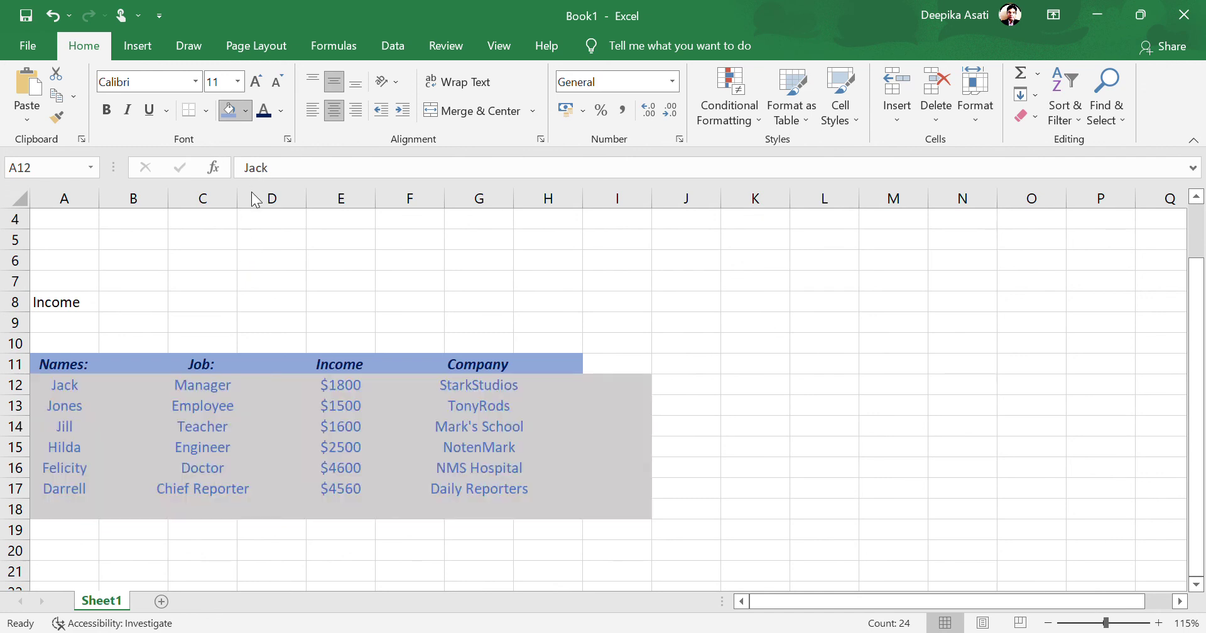
click(240, 220)
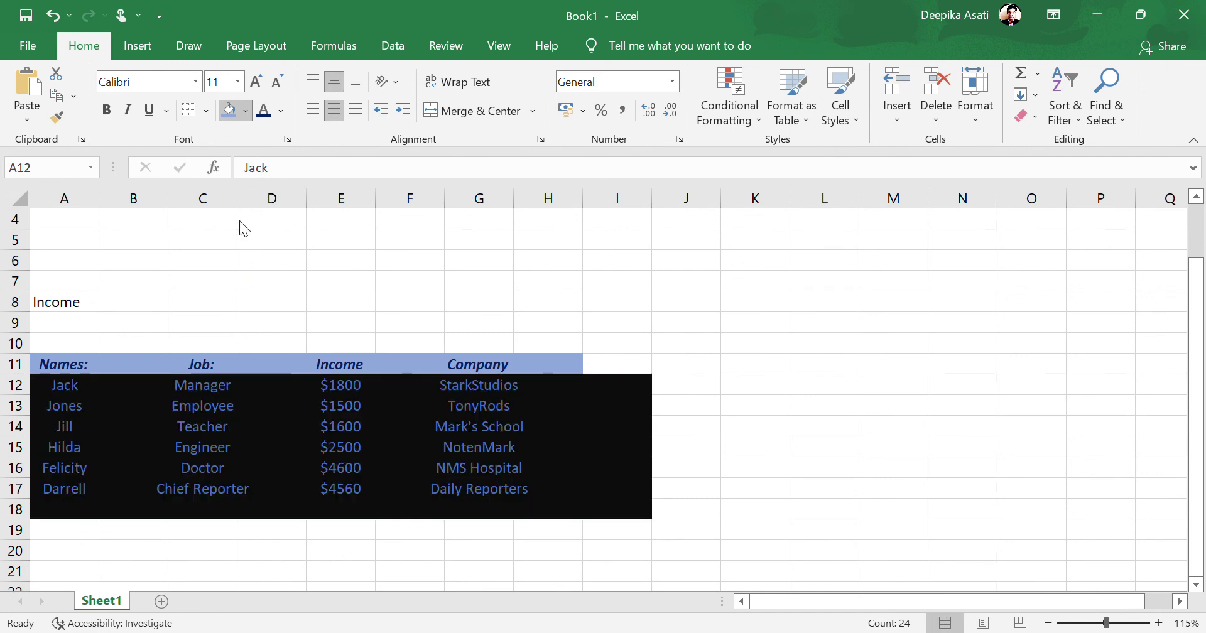
Step: Extend the header row's light blue fill across to cell I11
click(591, 373)
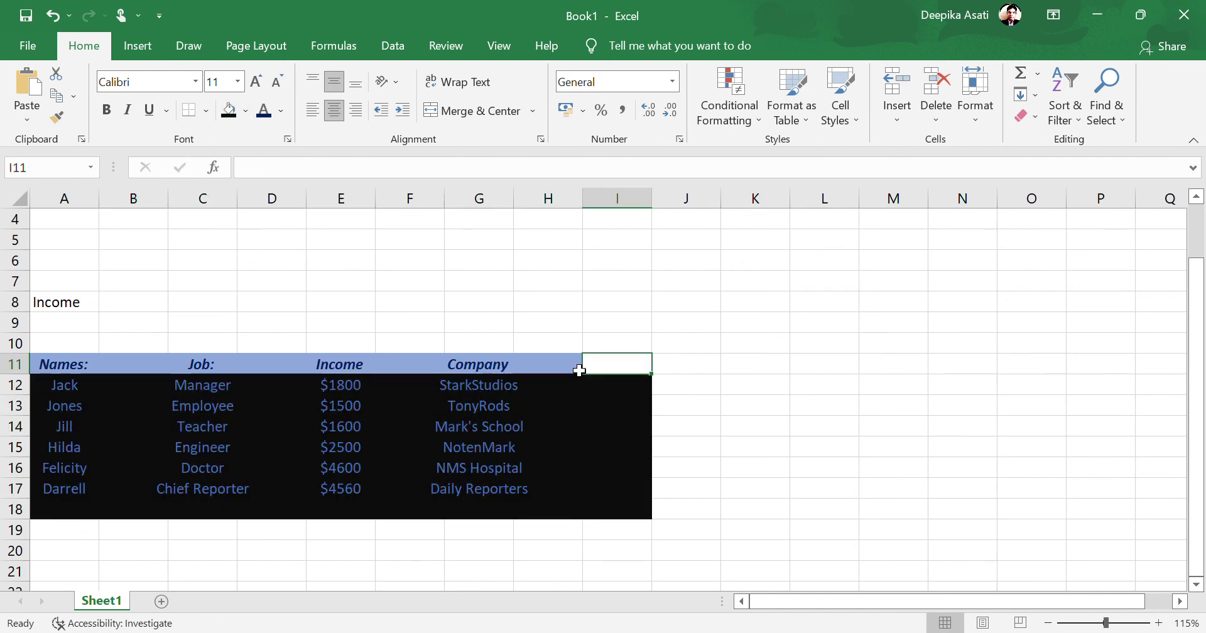
drag(579, 366, 624, 368)
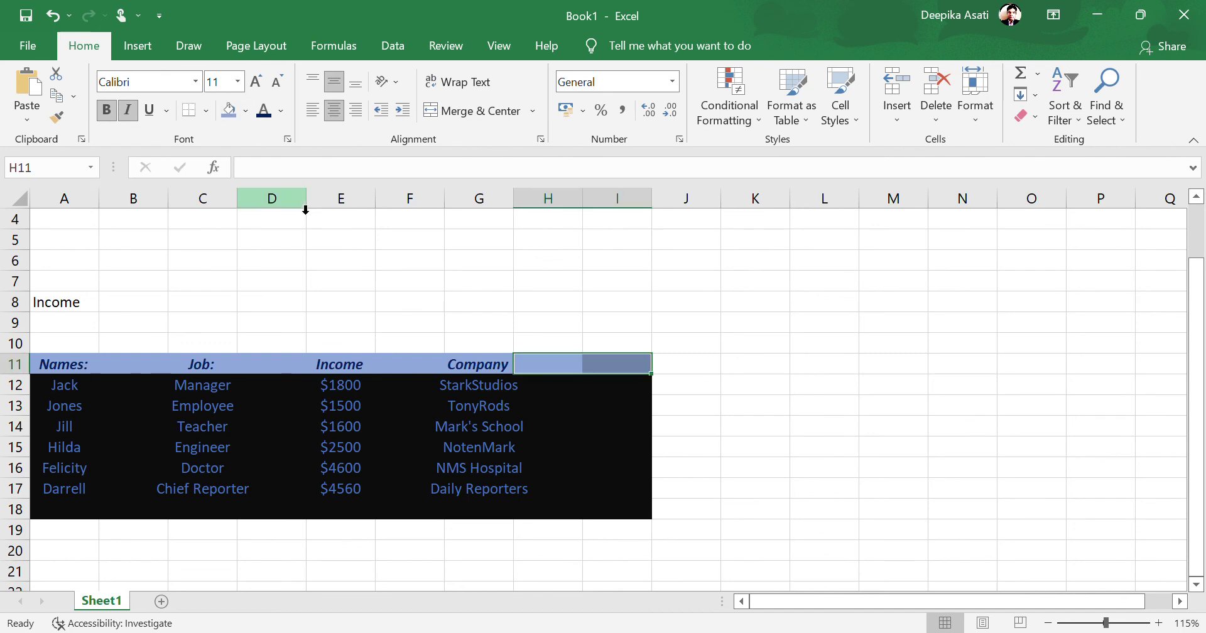
click(647, 324)
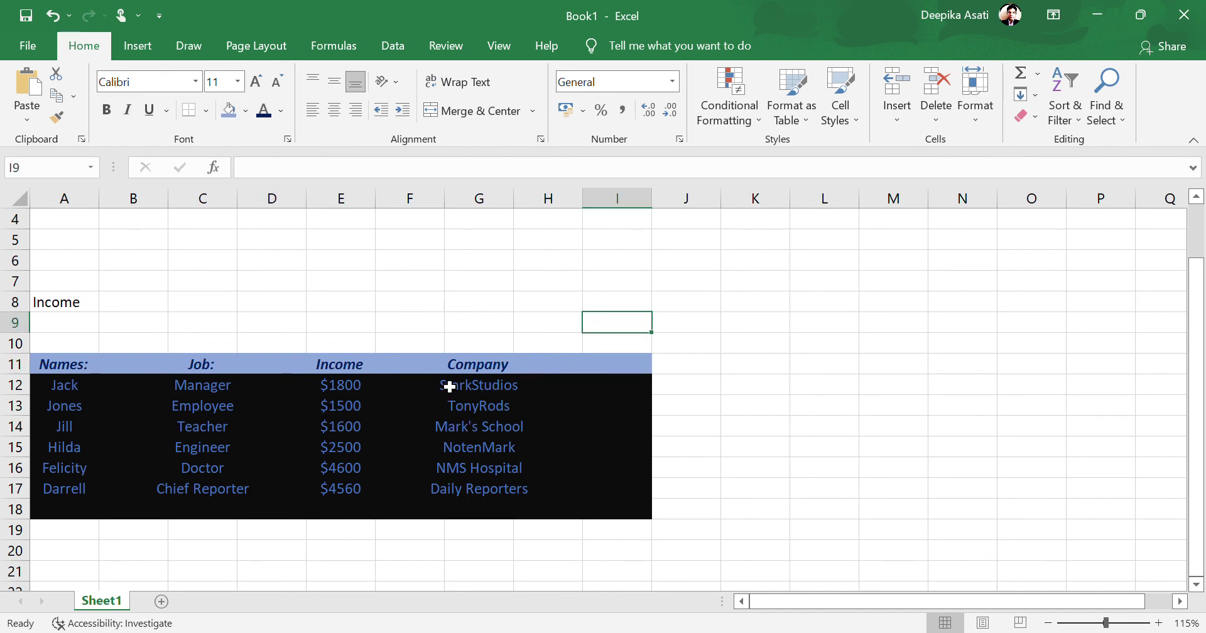
Step: Center the title Income horizontally in its cell A8
click(442, 390)
click(472, 390)
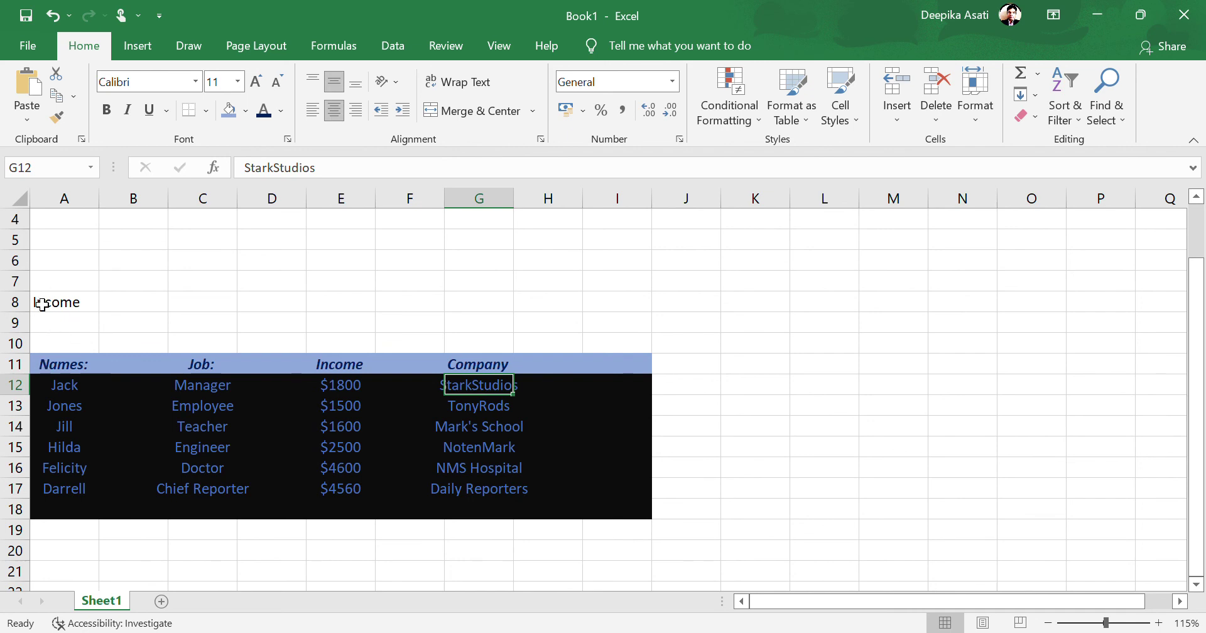
drag(42, 307, 122, 314)
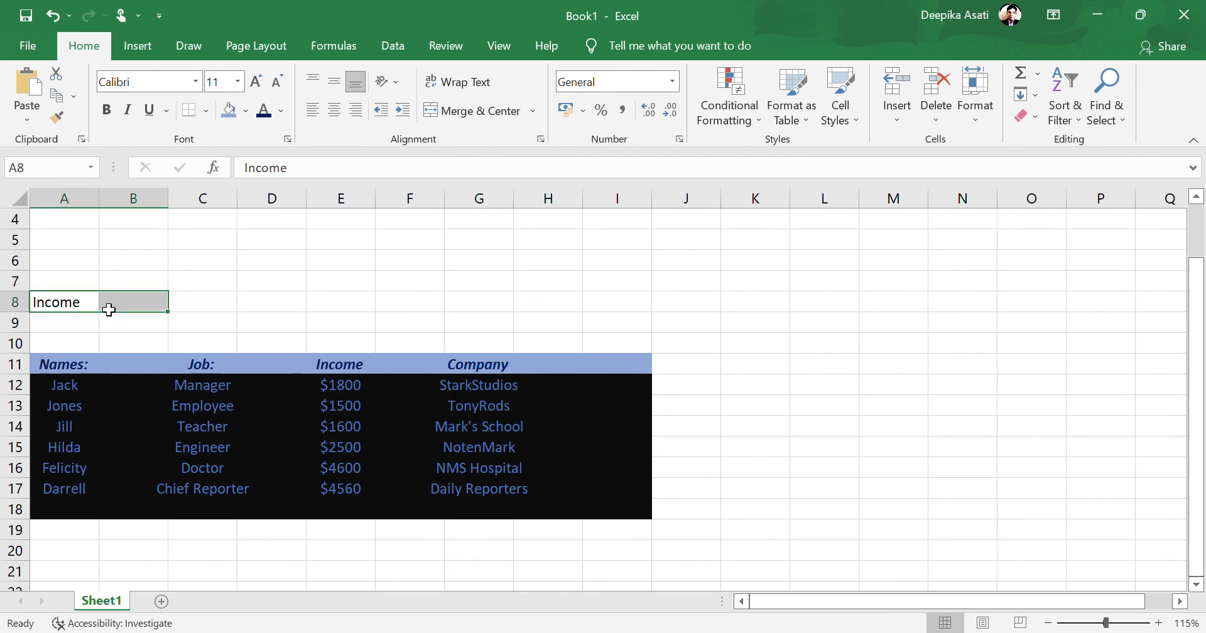
click(333, 116)
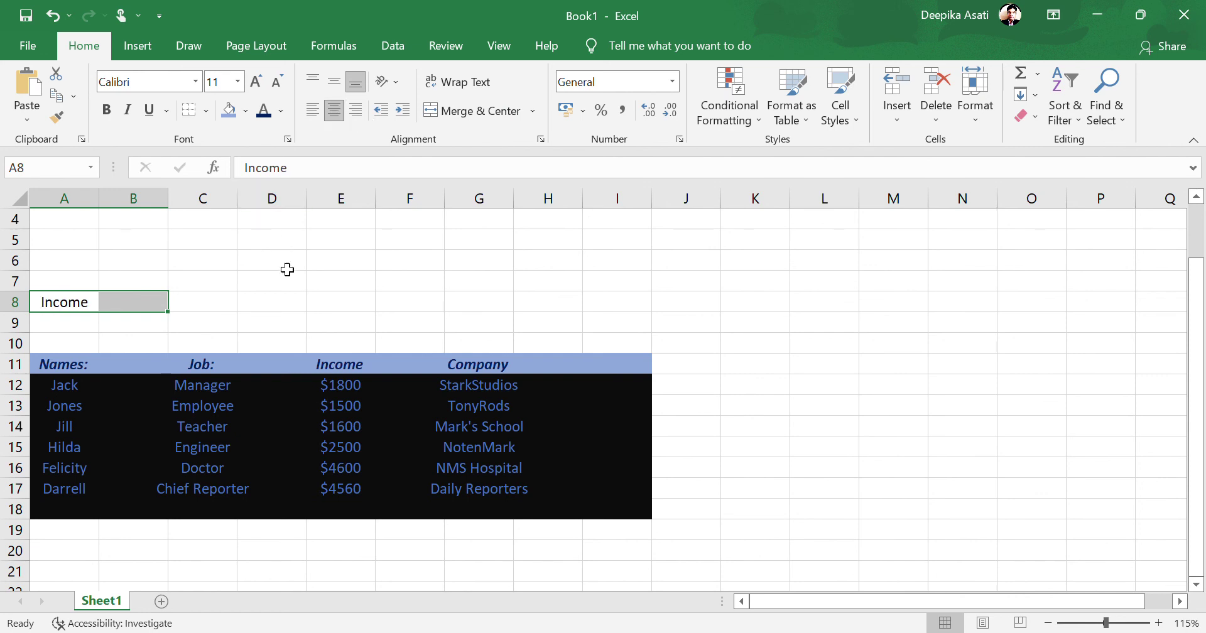
click(211, 281)
Step: Merge and center the title Income across A8:J8 above the table
drag(46, 304, 667, 312)
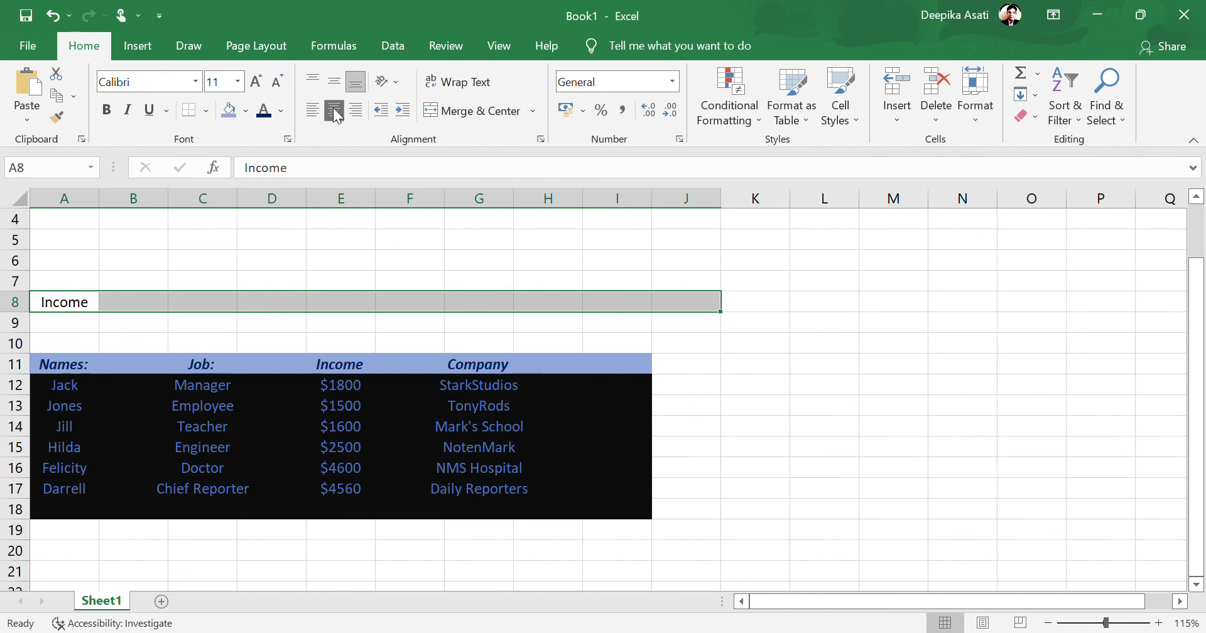
click(484, 103)
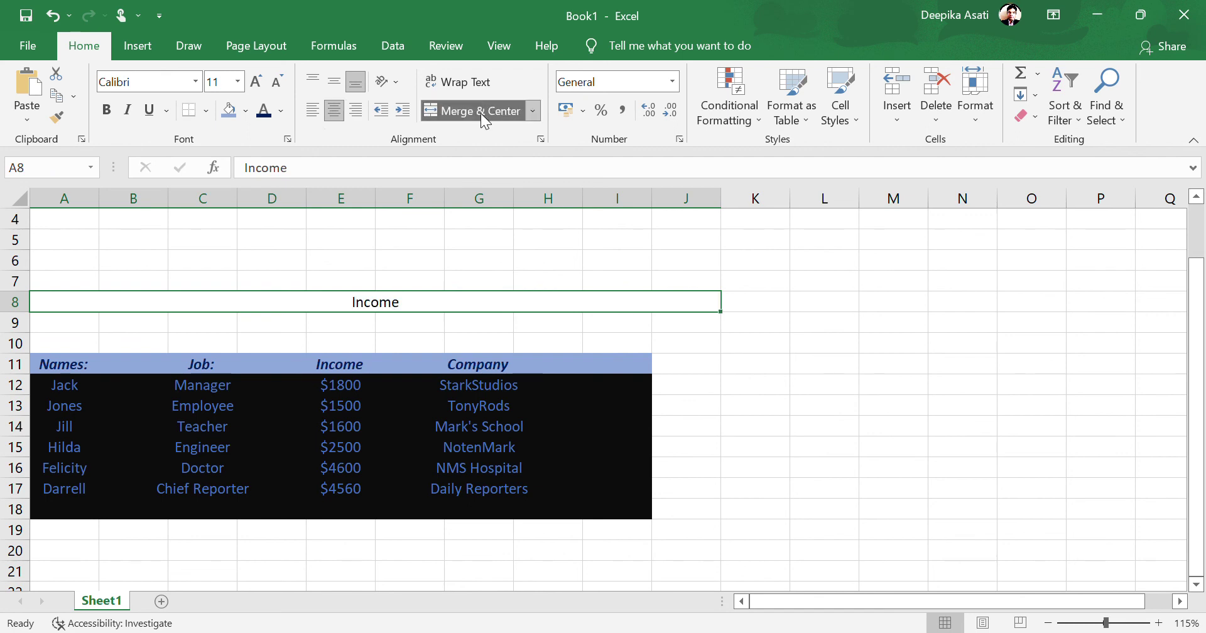
click(460, 259)
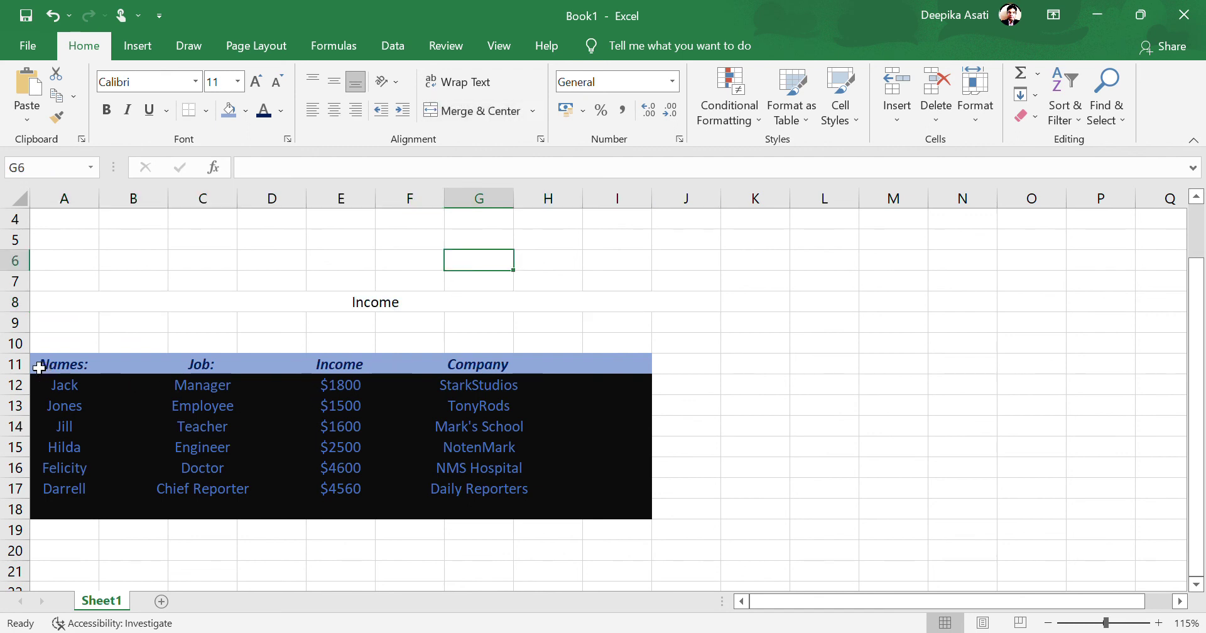
Step: Try merging and centering the whole block A7:J19, and undo it together with the title's merge and centering
drag(38, 365, 581, 445)
click(108, 302)
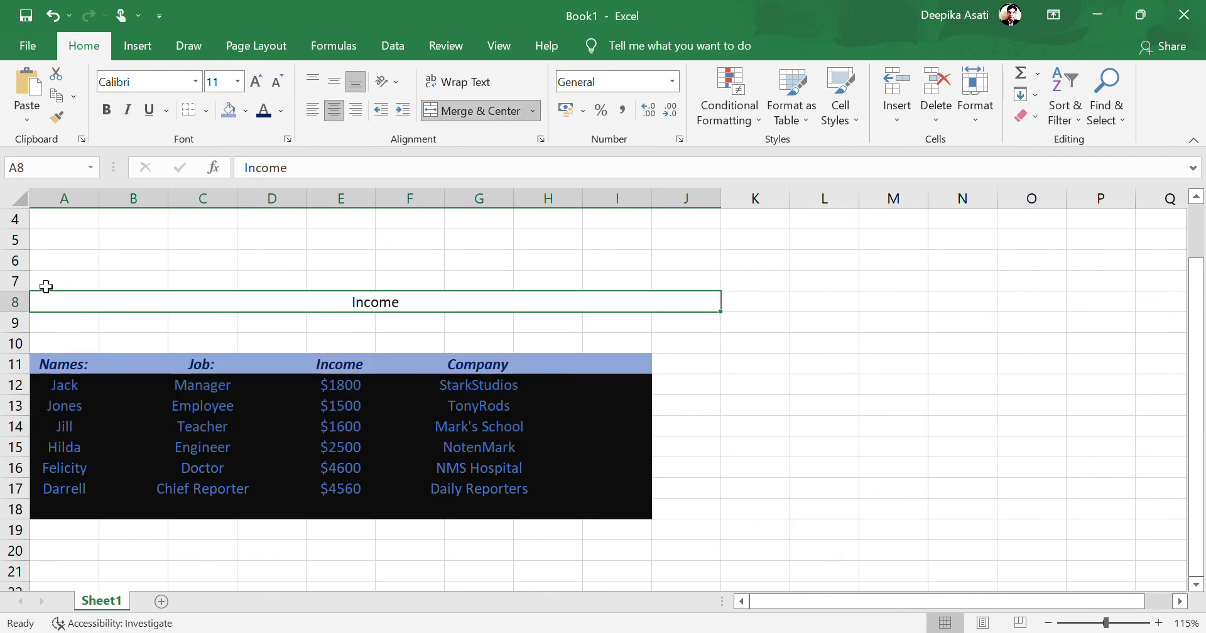
drag(46, 282, 694, 533)
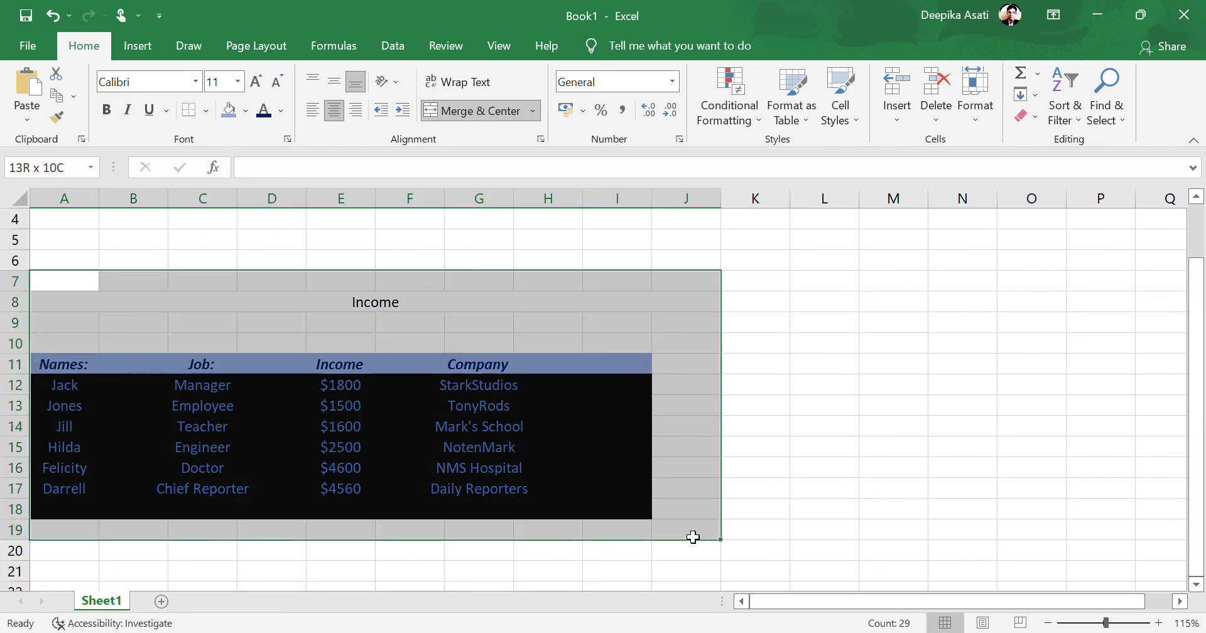
click(481, 111)
click(481, 111)
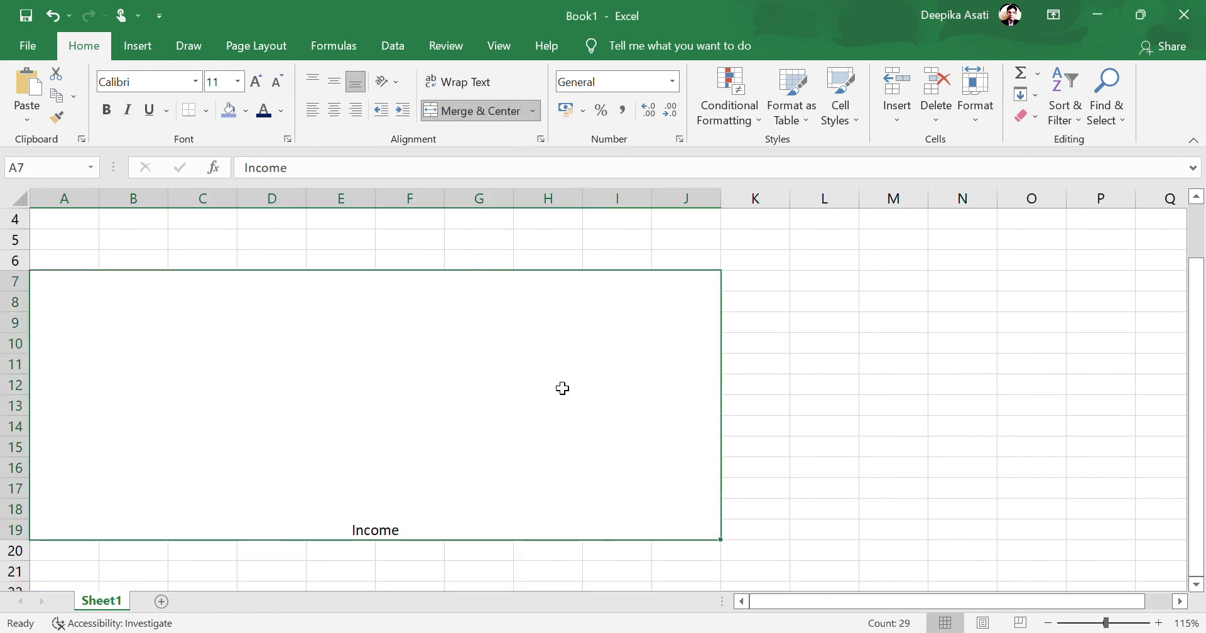
scroll(723, 359, down, 3)
scroll(681, 367, up, 4)
key(ctrl+z)
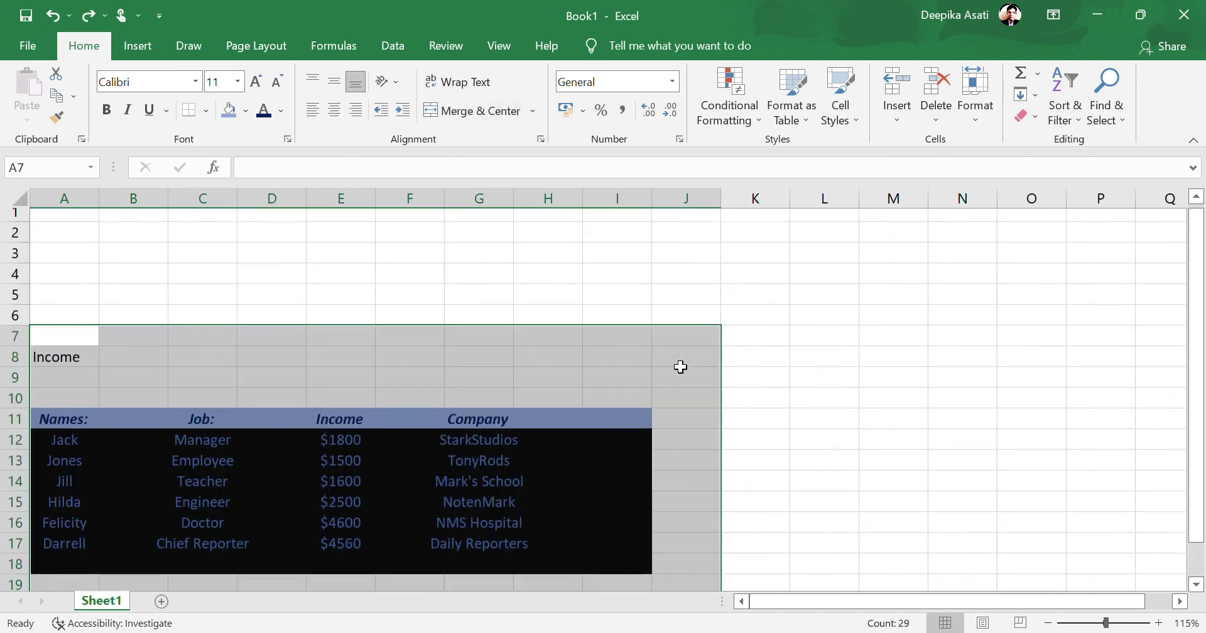
Step: Rename the worksheet Sheet1 as Income
click(876, 308)
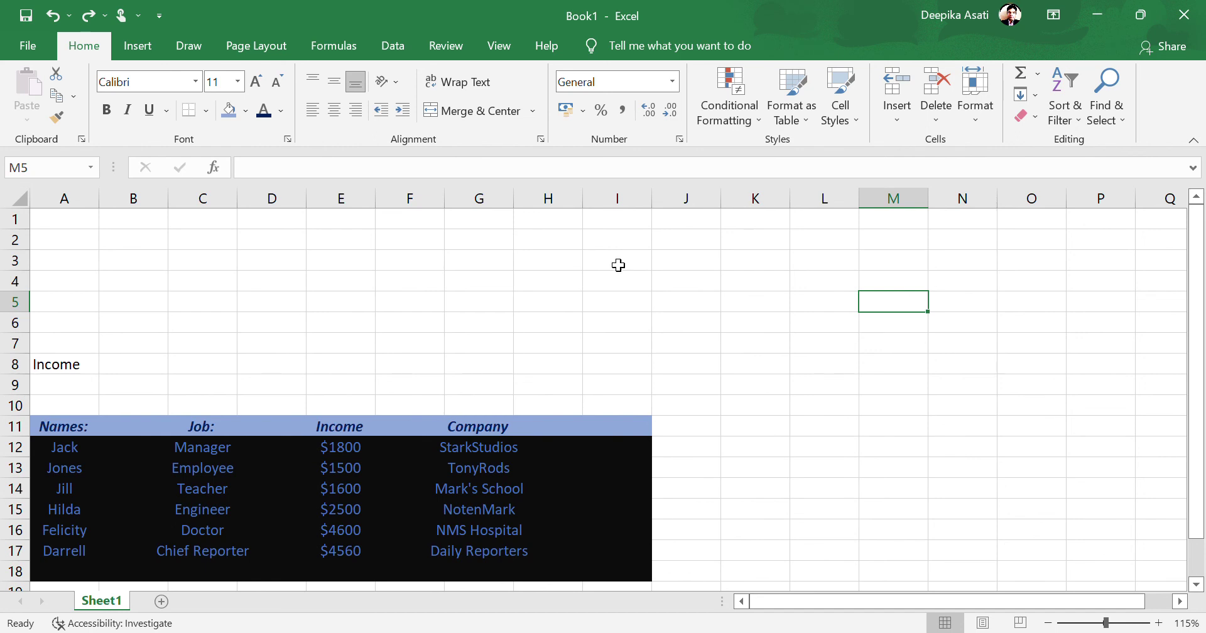
scroll(619, 265, down, 1)
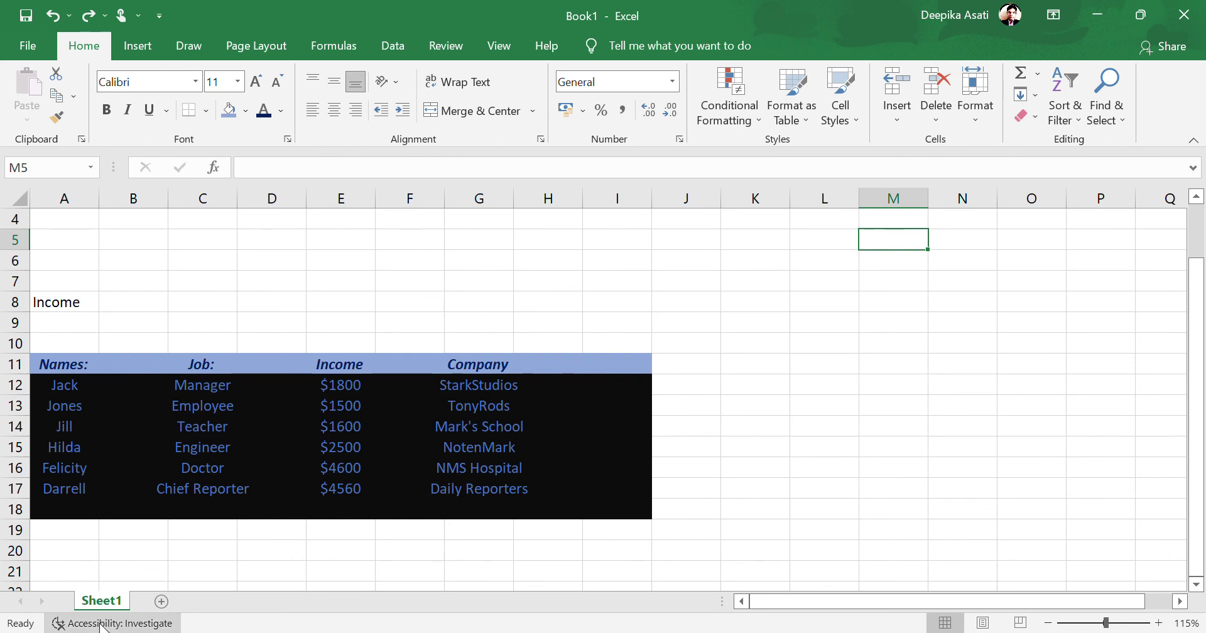
double_click(101, 605)
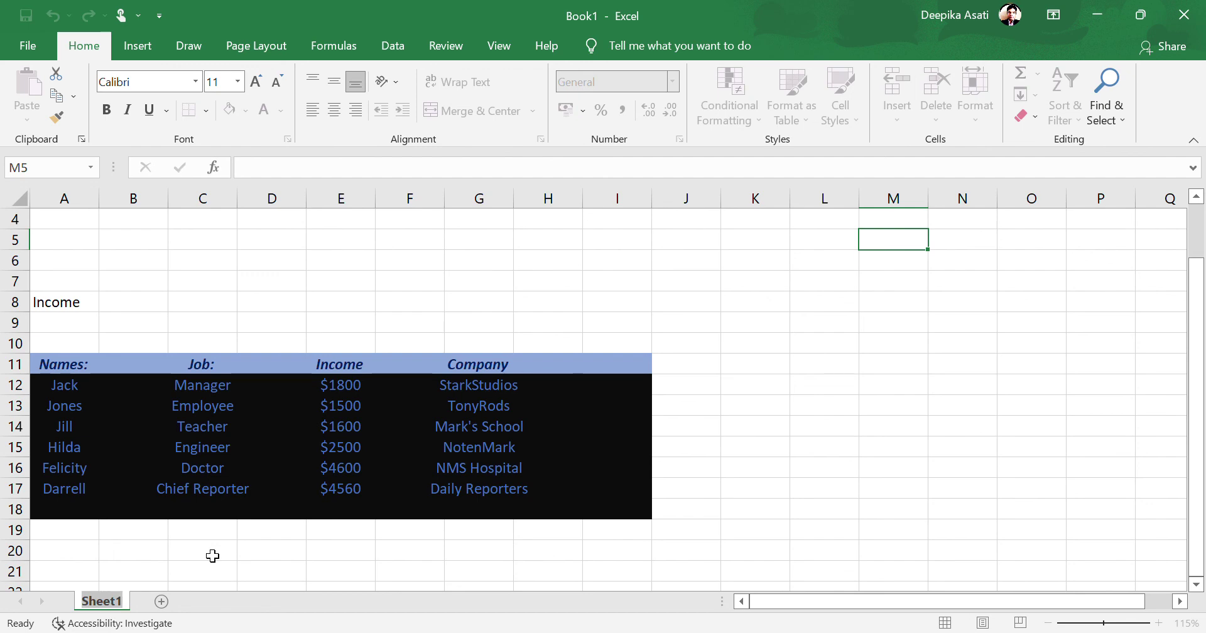
key(BackSpace)
text(Income)
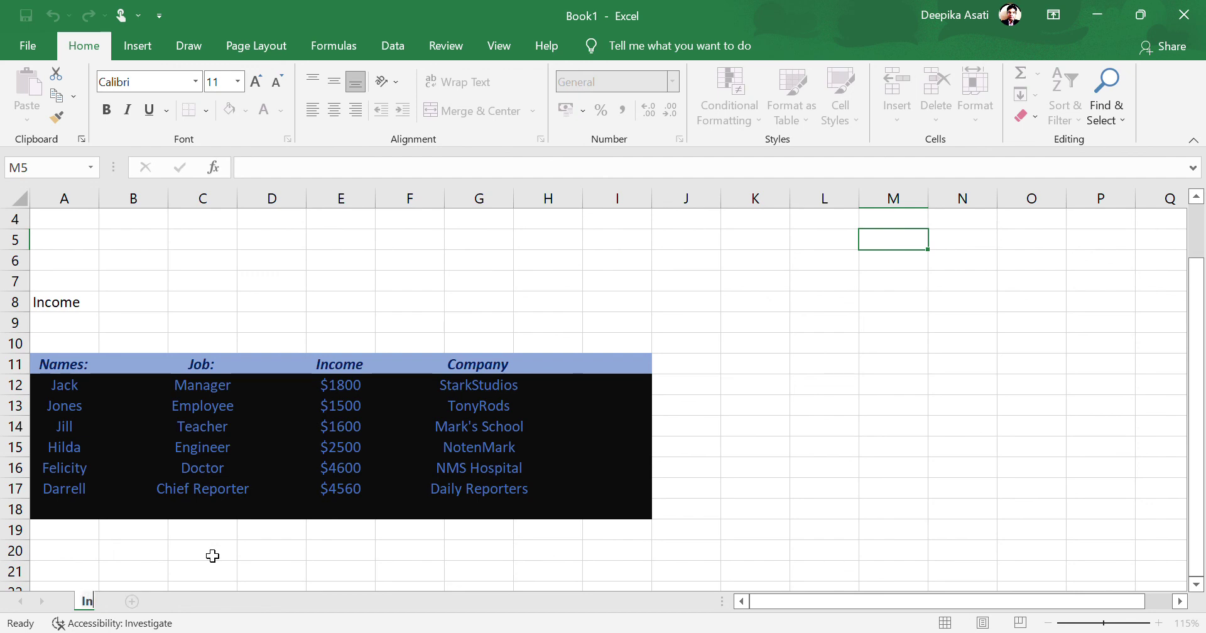
key(Return)
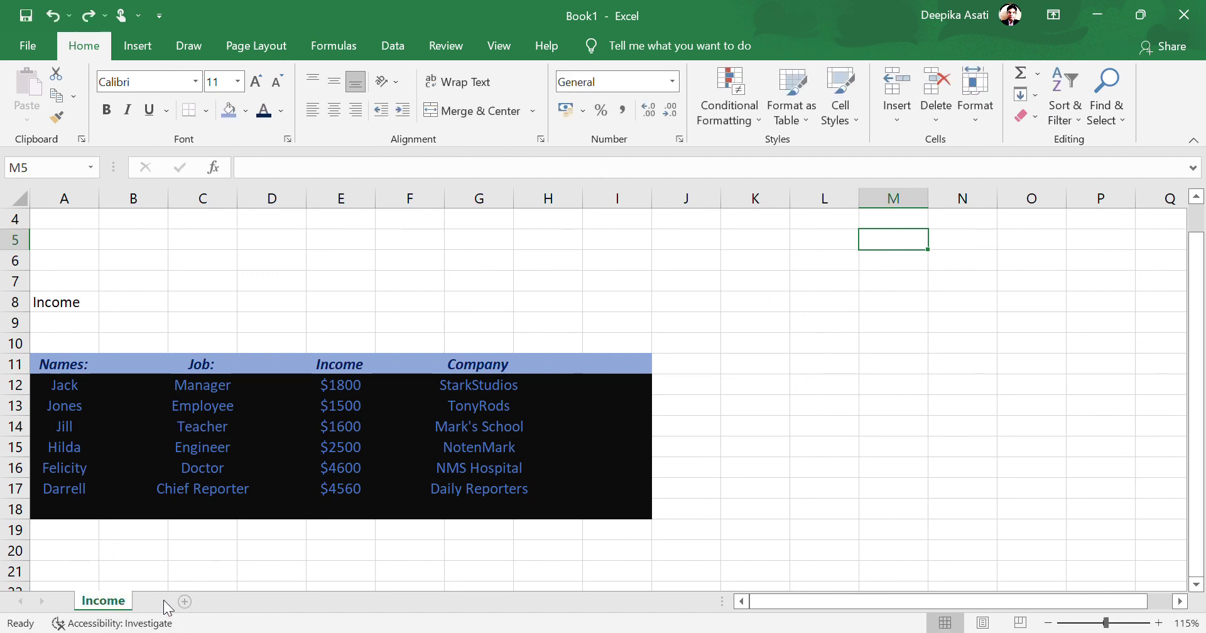
Step: Practise adding new blank worksheets to the workbook and deleting each of them, keeping the Income sheet
click(164, 602)
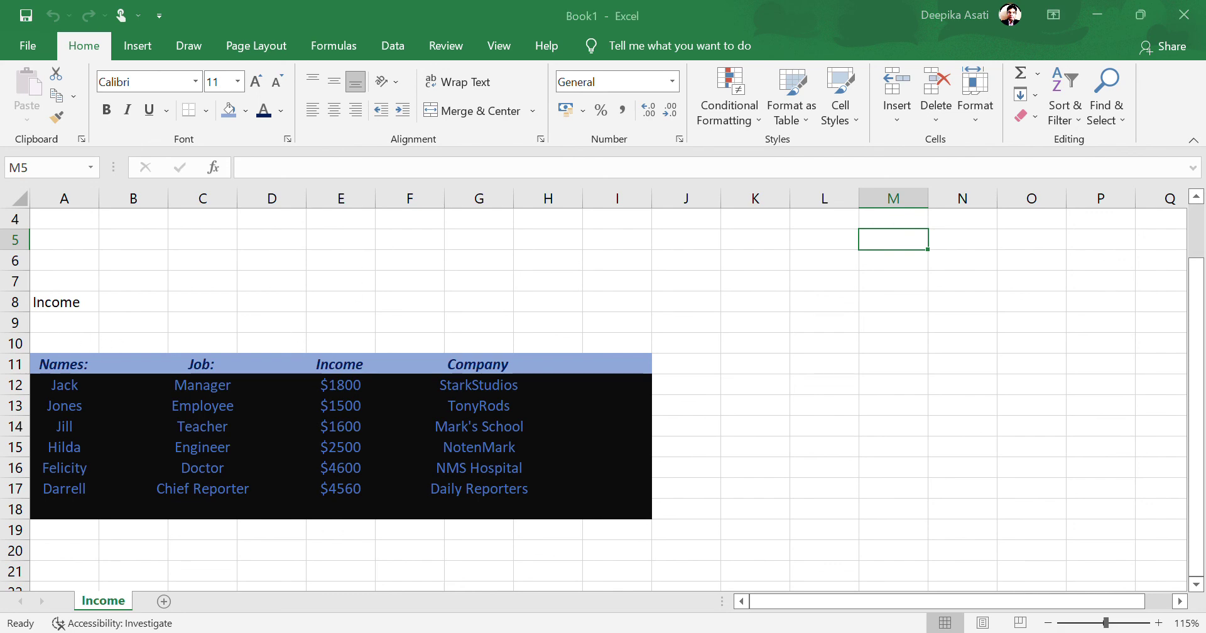
key(shift+F11)
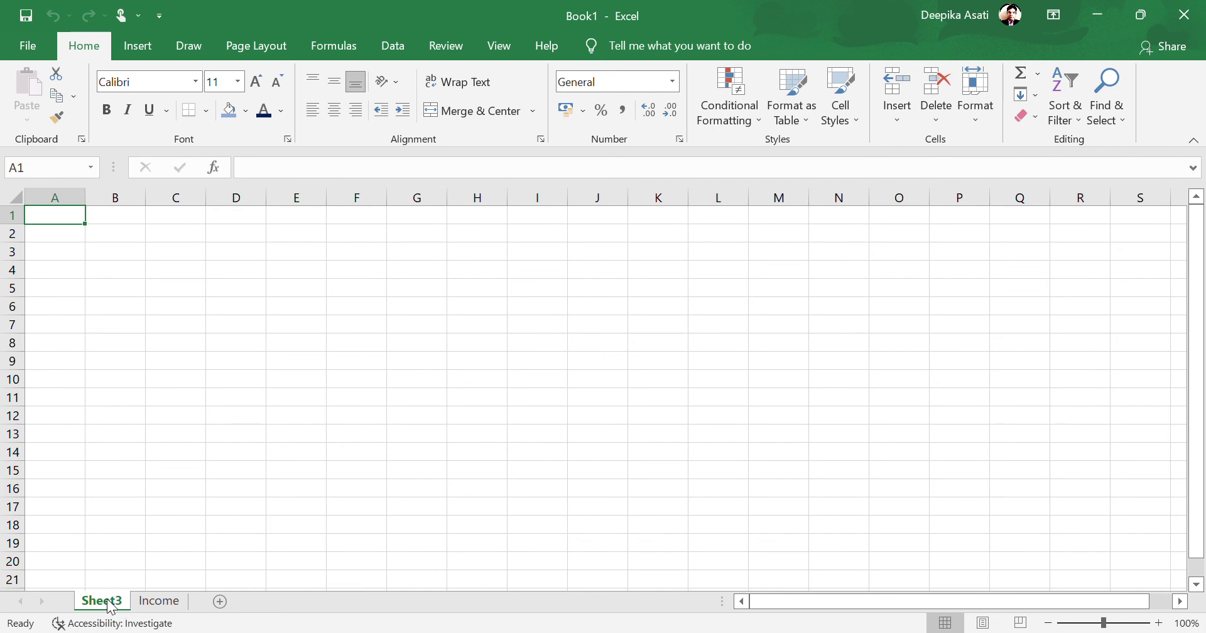
key(alt+h)
key(d)
key(s)
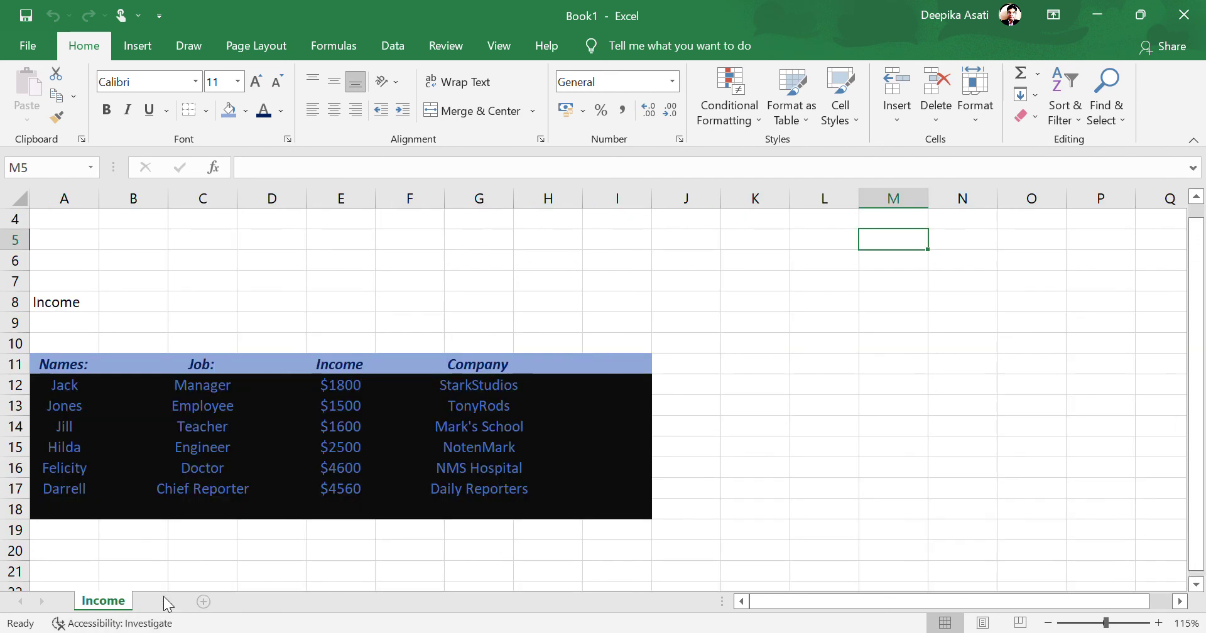
click(165, 601)
key(alt+h)
key(d)
key(s)
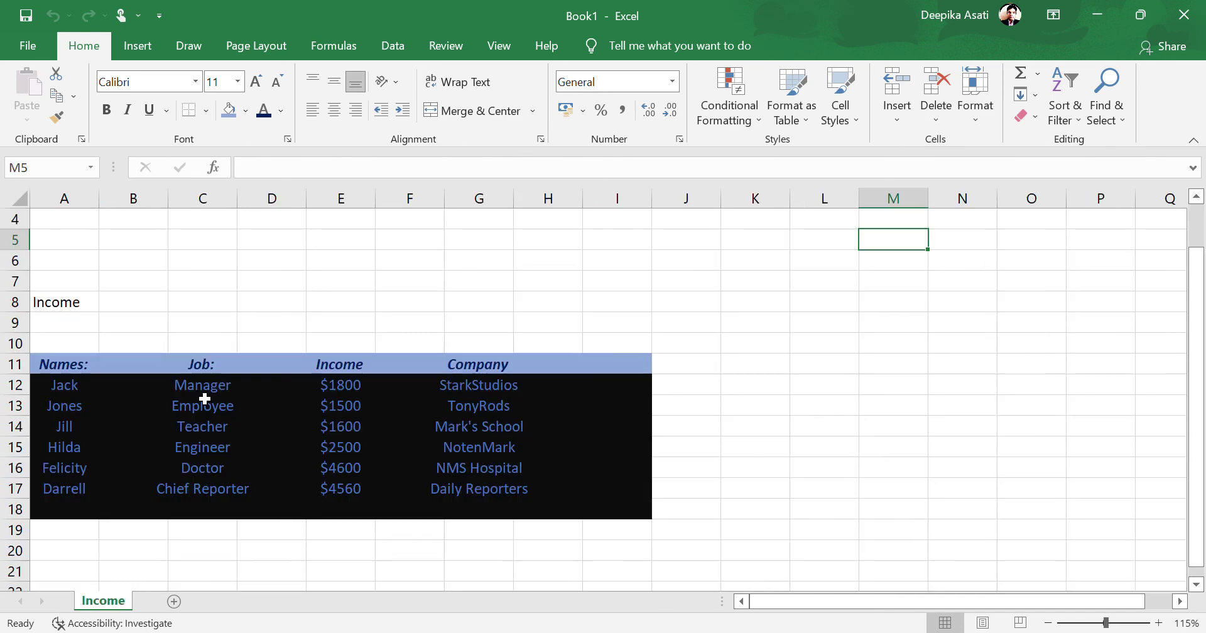